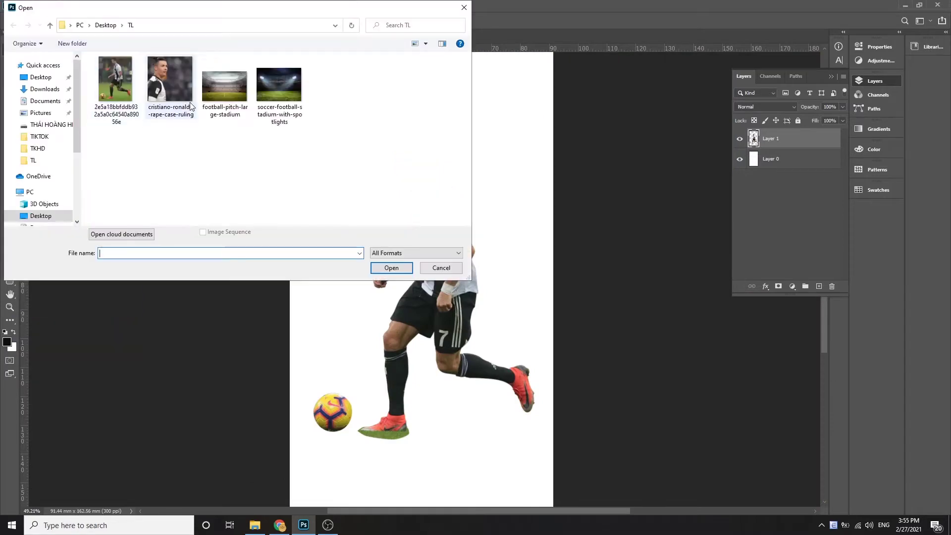
# Open football-pitch-large-stadium.jpg from the TL folder as its own document
pyautogui.doubleClick(225, 91)
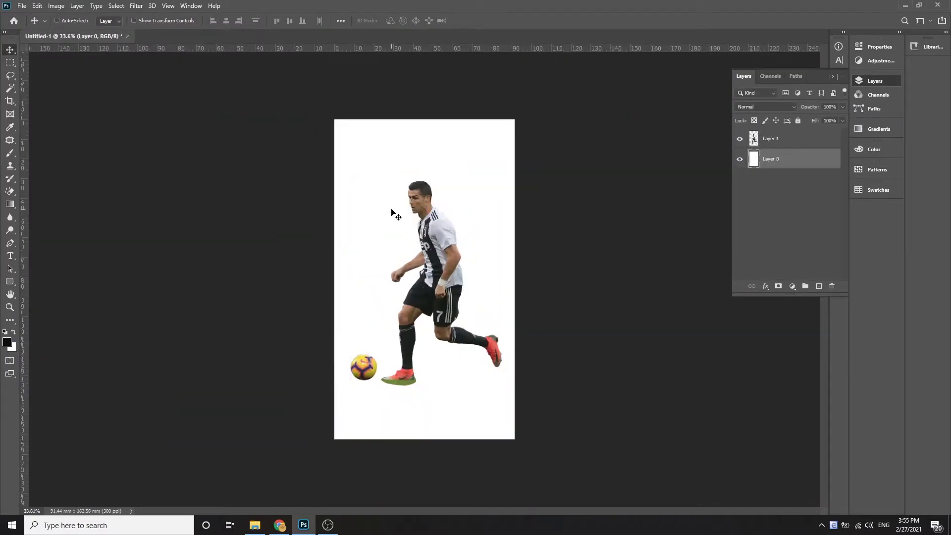
# Paste the stadium photo into the poster, scaled and positioned to fill the lower canvas
pyautogui.hotkey('ctrl', 'v')
pyautogui.hotkey('ctrl', 't')
pyautogui.moveTo(322, 121)
pyautogui.mouseDown()
pyautogui.moveTo(293, 158)
pyautogui.moveTo(234, 117)
pyautogui.mouseUp()
pyautogui.moveTo(744, 117); pyautogui.dragTo(613, 190)
pyautogui.moveTo(501, 230)
pyautogui.mouseDown()
pyautogui.moveTo(475, 230)
pyautogui.moveTo(475, 274)
pyautogui.mouseUp()
pyautogui.press('Return')
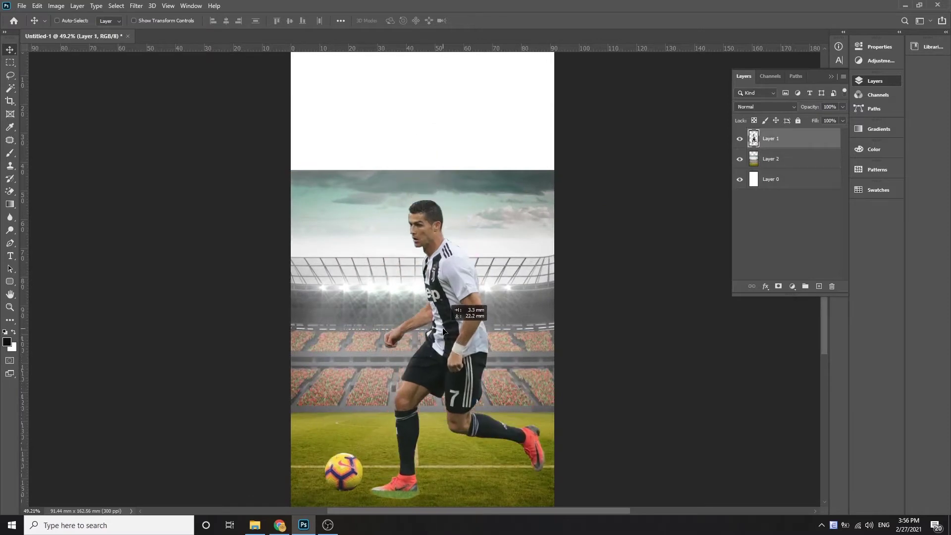
# Scale the player down and position it over the stadium, then select the stadium layer
pyautogui.hotkey('ctrl', 't')
pyautogui.moveTo(510, 220); pyautogui.dragTo(510, 208)
pyautogui.moveTo(446, 258); pyautogui.dragTo(446, 244)
pyautogui.press('Return')
pyautogui.rightClick(437, 199)
pyautogui.click(450, 205)
pyautogui.hotkey('alt', ']')
# Sample a teal from the stadium sky and fill the blank background layer with it
pyautogui.press('i')
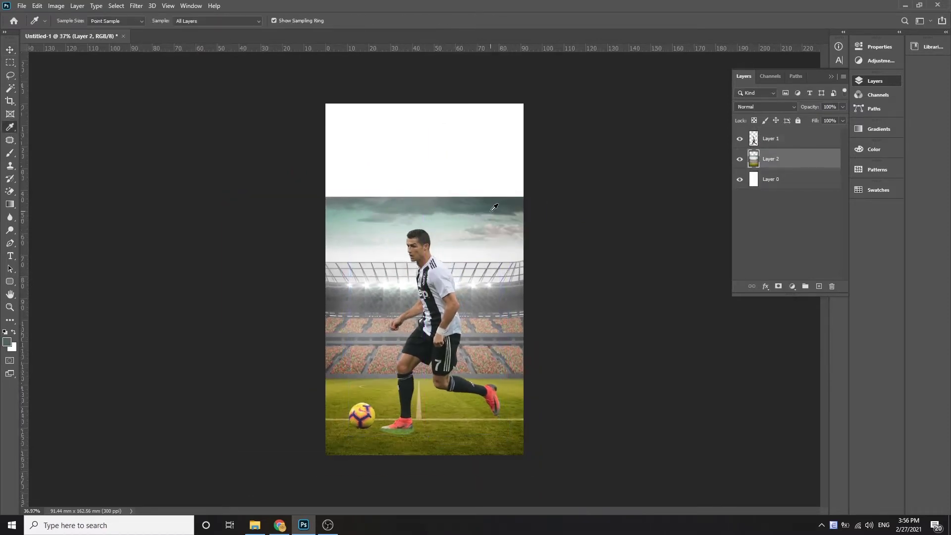
pyautogui.click(491, 210)
pyautogui.hotkey('alt', 'BackSpace')
pyautogui.hotkey('ctrl', 'z')
pyautogui.hotkey('alt', '[')
pyautogui.hotkey('alt', 'BackSpace')
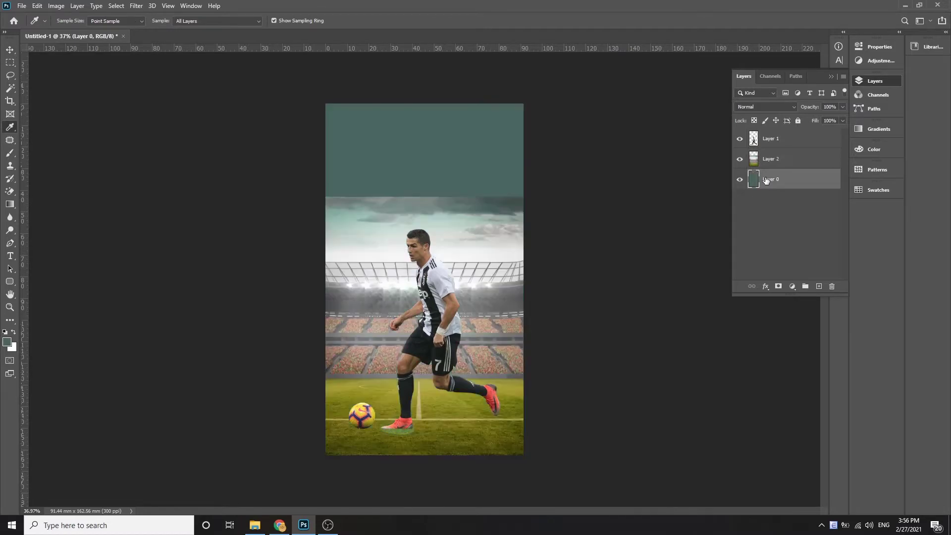
# Choose a darker teal foreground colour and refill the background with it
pyautogui.press('v')
pyautogui.scroll(2, 420, 197)
pyautogui.scroll(2, 420, 197)
pyautogui.click(8, 342)
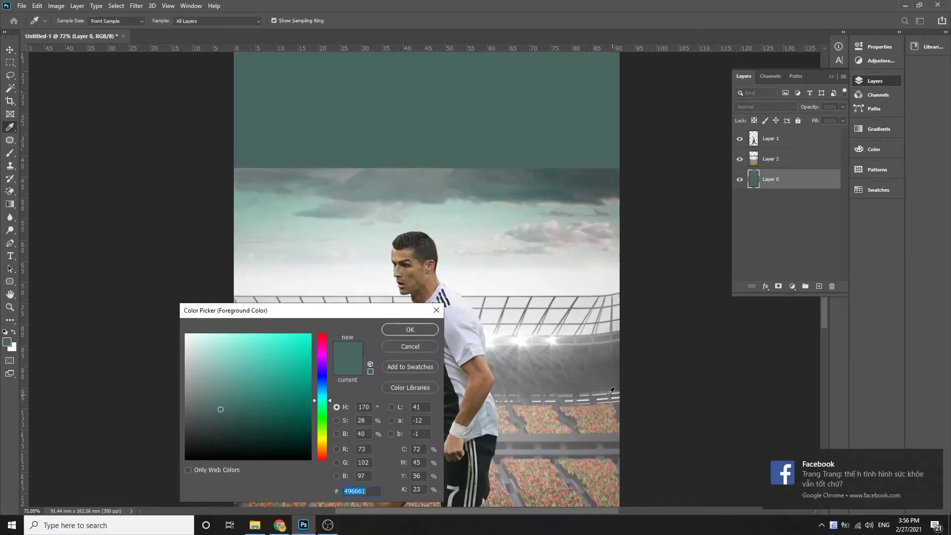
pyautogui.click(412, 347)
pyautogui.click(7, 342)
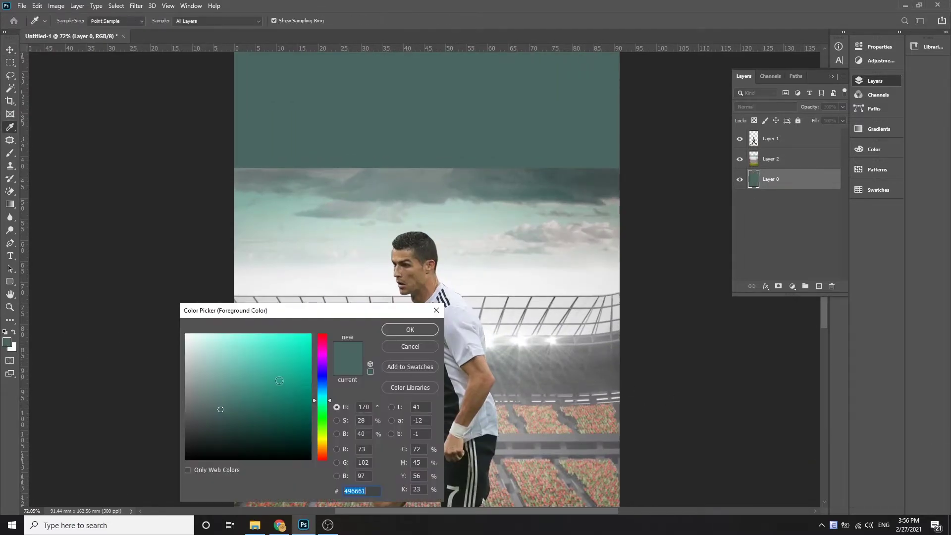
pyautogui.click(416, 330)
pyautogui.hotkey('alt', 'BackSpace')
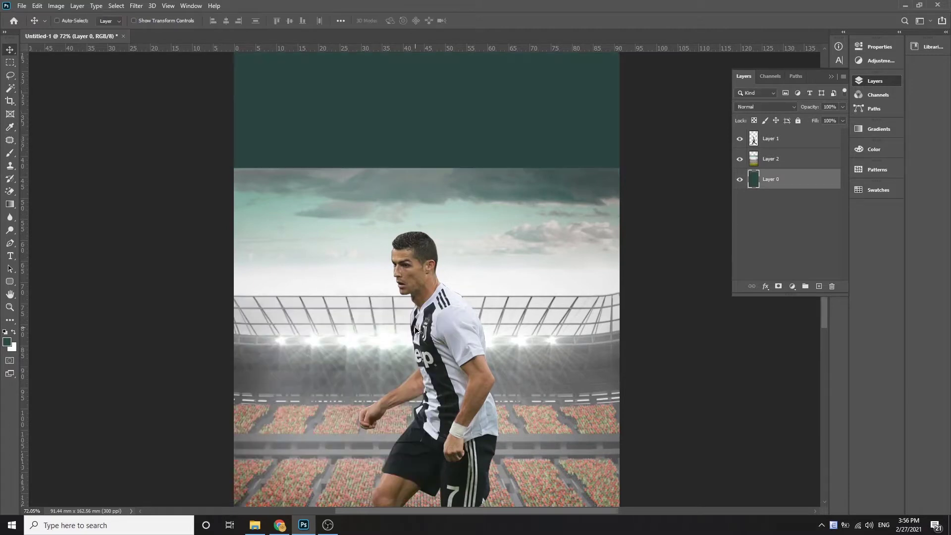
# Pick an even darker teal and refill the background layer
pyautogui.click(7, 342)
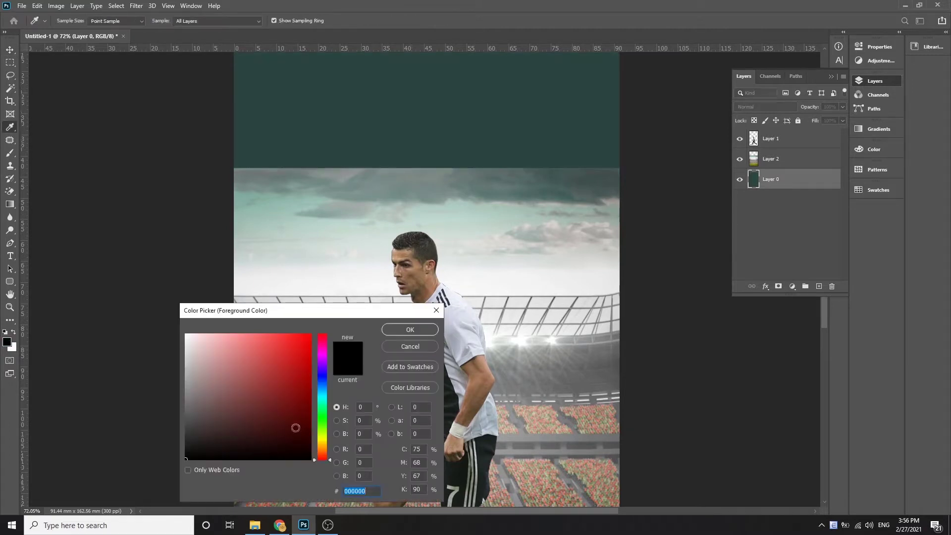
pyautogui.click(399, 342)
pyautogui.click(376, 127)
pyautogui.click(7, 342)
pyautogui.click(384, 328)
pyautogui.hotkey('alt', 'BackSpace')
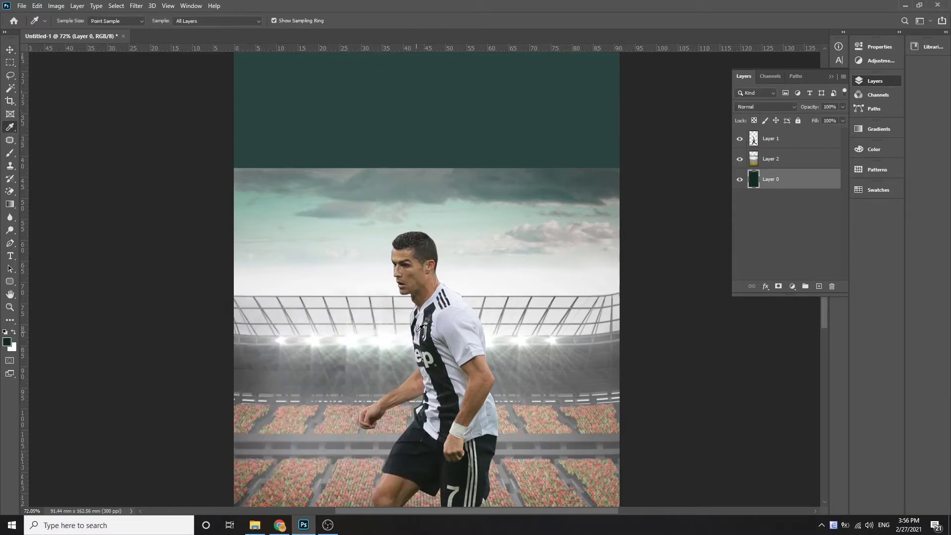
pyautogui.press('v')
# Lower the stadium layer's opacity to 70%
pyautogui.keyDown('ctrl'); pyautogui.click(341, 236); pyautogui.keyUp('ctrl')
pyautogui.keyDown('alt'); pyautogui.scroll(-1, 353, 263); pyautogui.keyUp('alt')
pyautogui.click(842, 107)
pyautogui.moveTo(839, 118); pyautogui.dragTo(829, 117)
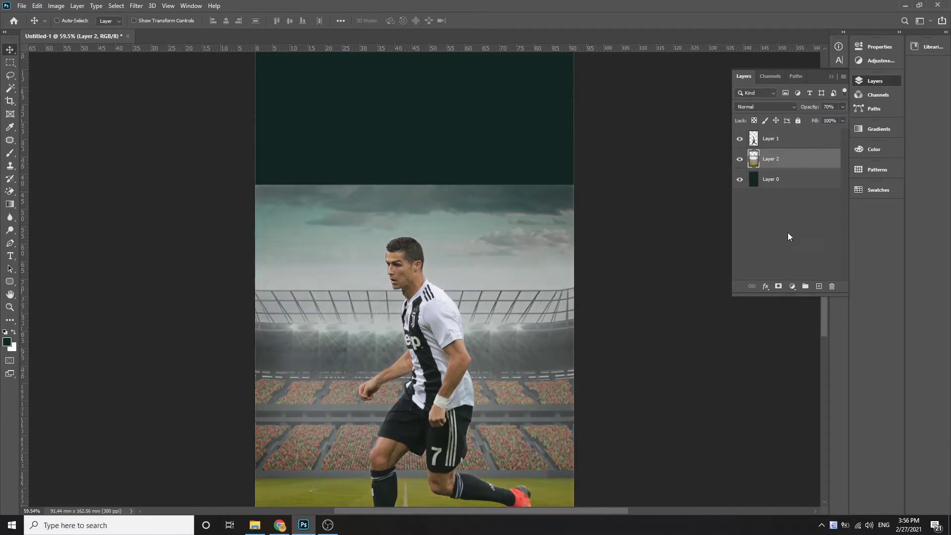
# Add a layer mask to the stadium and paint black with a soft brush over its top
pyautogui.click(779, 287)
pyautogui.click(10, 153)
pyautogui.rightClick(10, 153)
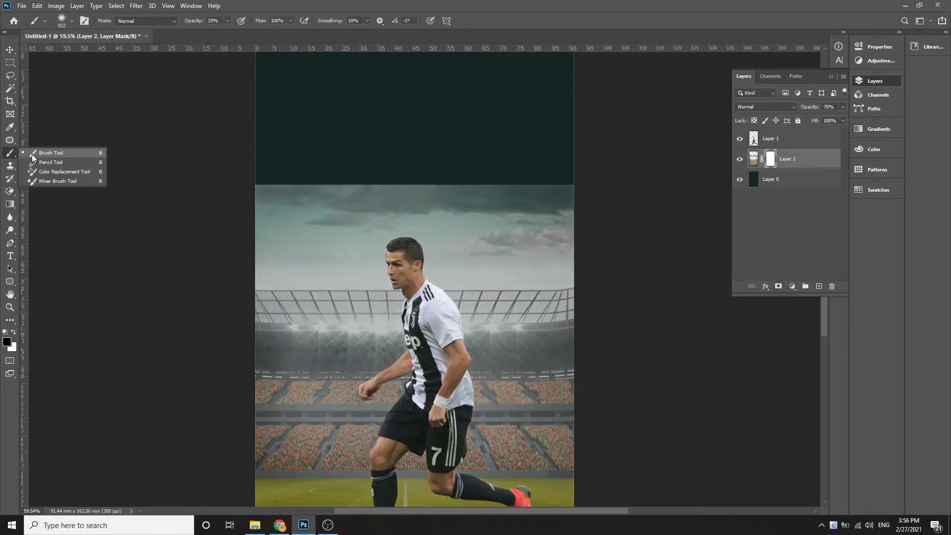
pyautogui.click(99, 158)
pyautogui.moveTo(225, 32); pyautogui.dragTo(268, 32)
pyautogui.moveTo(322, 127)
pyautogui.mouseDown()
pyautogui.moveTo(414, 139)
pyautogui.moveTo(527, 180)
pyautogui.moveTo(304, 187)
pyautogui.moveTo(425, 127)
pyautogui.mouseUp()
pyautogui.scroll(-2, 414, 138)
# Restore the upper-left stadium area with white, then fade the stadium roof into darkness
pyautogui.press('x')
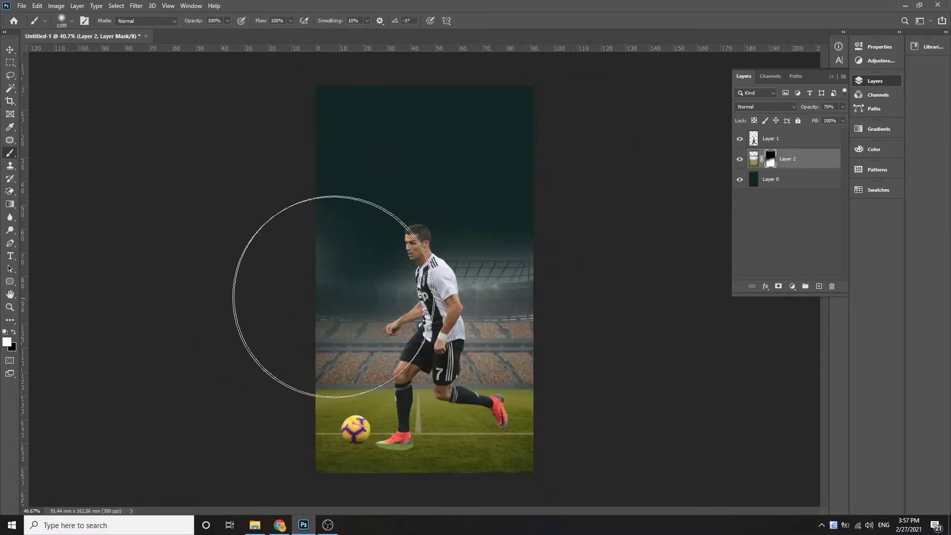
pyautogui.moveTo(382, 307); pyautogui.dragTo(463, 314)
pyautogui.press('x')
pyautogui.moveTo(369, 125)
pyautogui.mouseDown()
pyautogui.moveTo(488, 134)
pyautogui.moveTo(350, 143)
pyautogui.moveTo(227, 248)
pyautogui.moveTo(210, 418)
pyautogui.mouseUp()
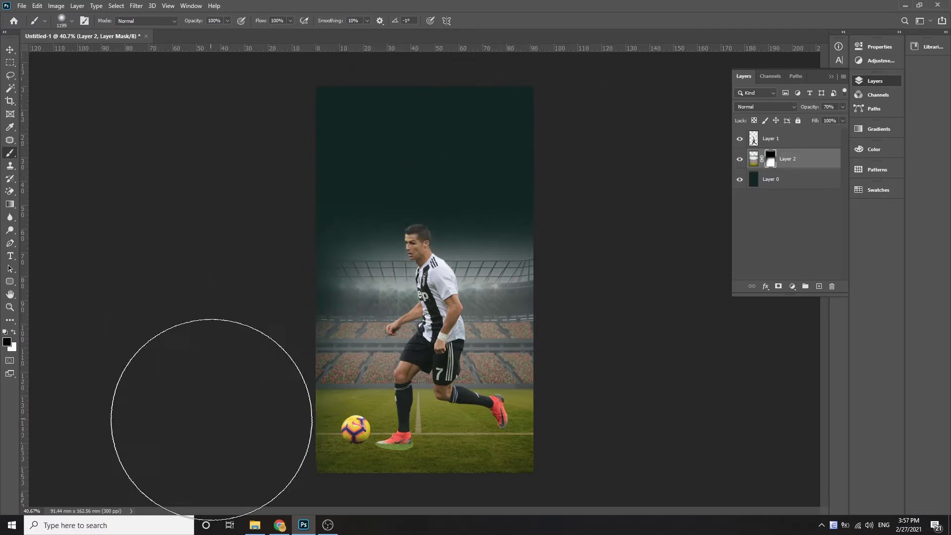
pyautogui.scroll(-2, 210, 418)
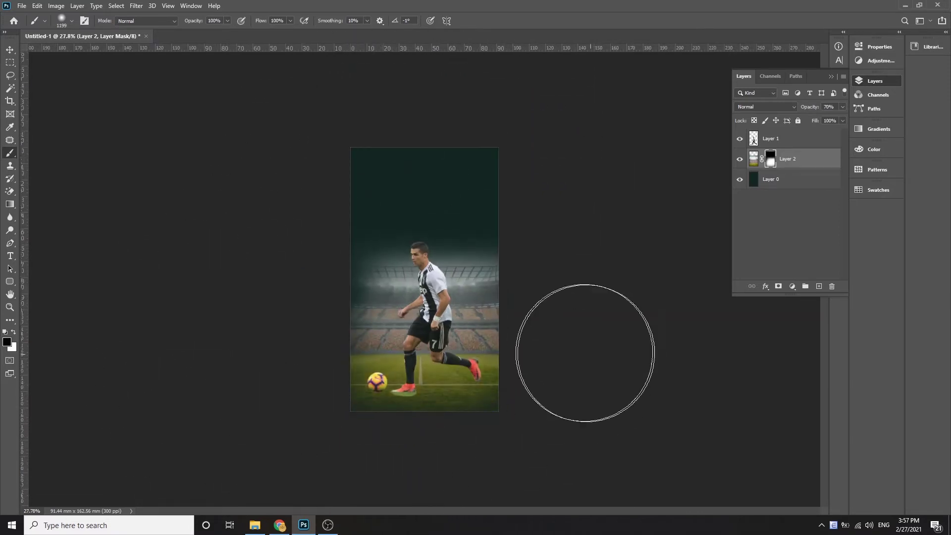
# Darken the roof area further and fade the haze left of the player
pyautogui.hotkey('ctrl', '0')
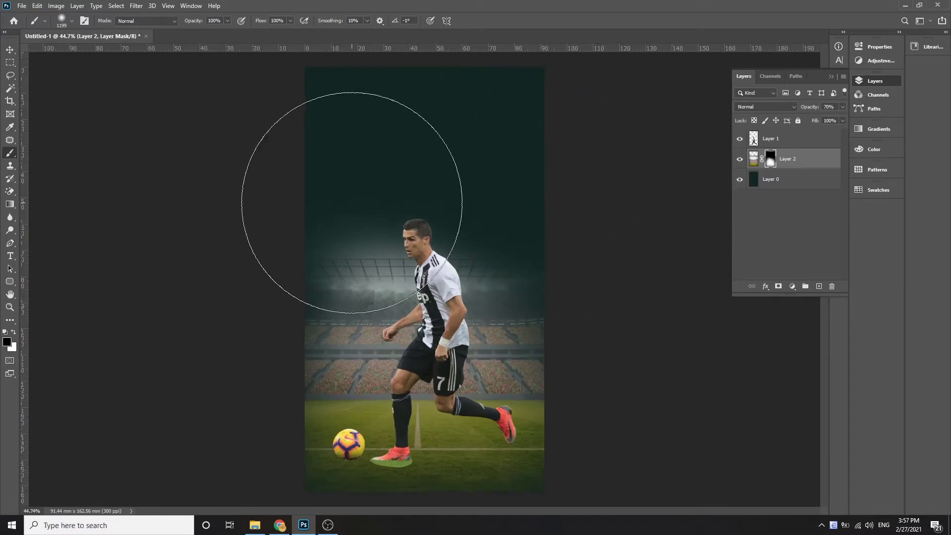
pyautogui.click(352, 203)
pyautogui.click(227, 21)
pyautogui.moveTo(406, 191); pyautogui.dragTo(298, 256)
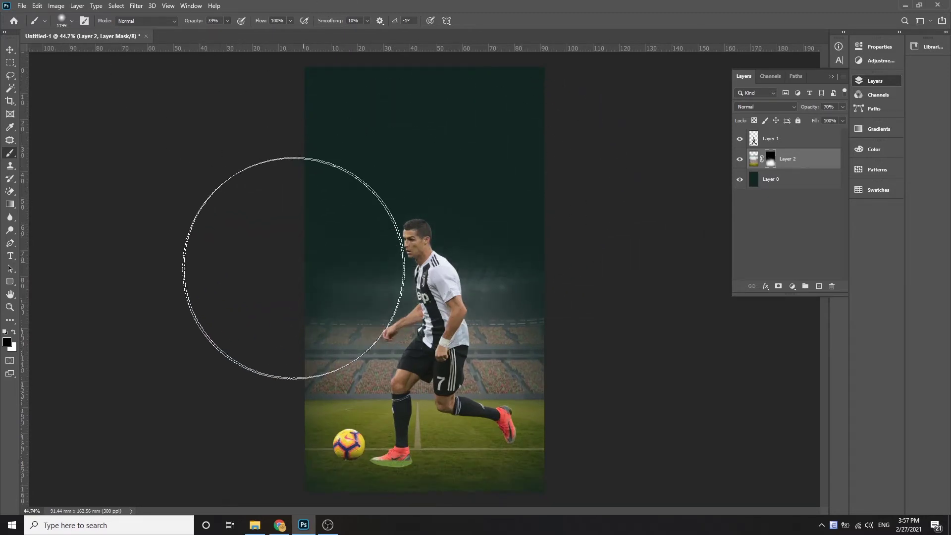
pyautogui.scroll(-2, 645, 405)
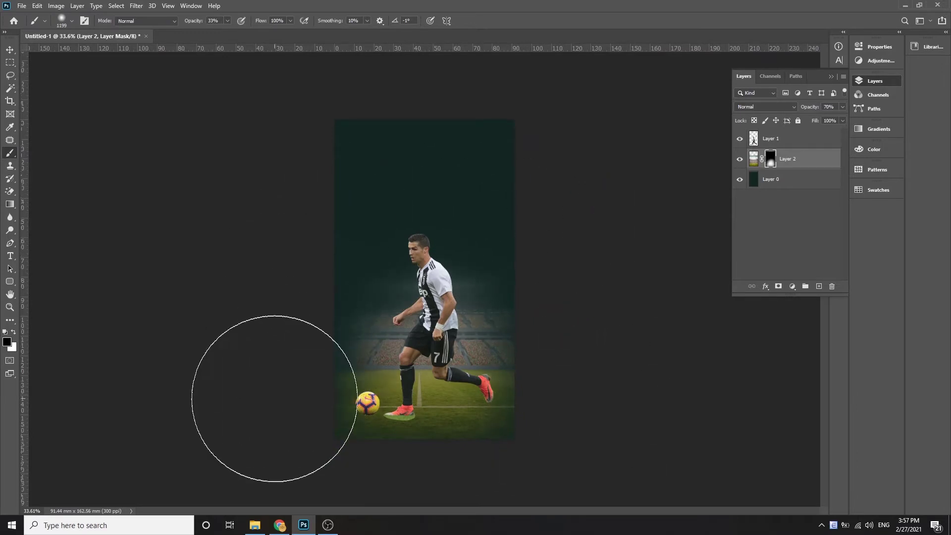
pyautogui.scroll(2, 583, 365)
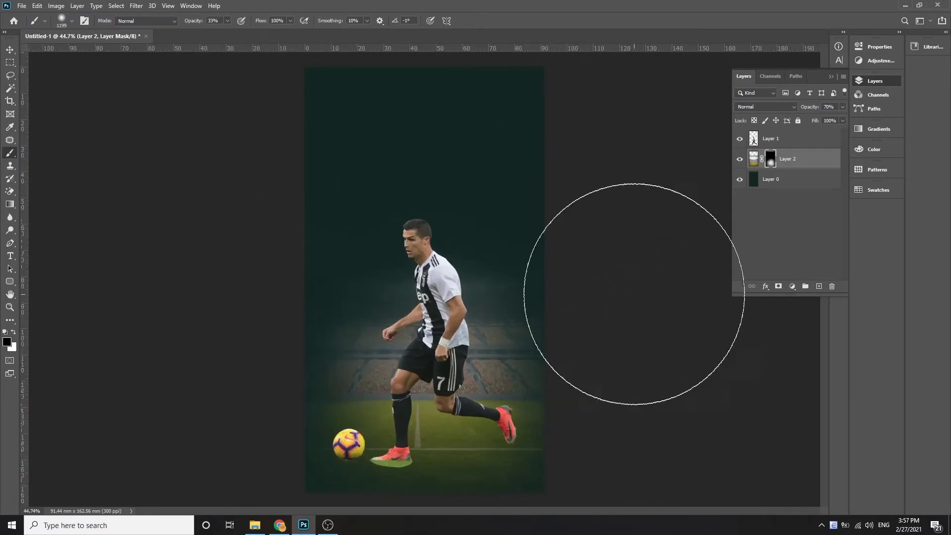
# Nudge the player slightly right and shrink it to about 96%
pyautogui.press('v')
pyautogui.scroll(-1, 444, 312)
pyautogui.keyDown('ctrl'); pyautogui.click(444, 312); pyautogui.keyUp('ctrl')
pyautogui.moveTo(443, 312); pyautogui.dragTo(447, 313)
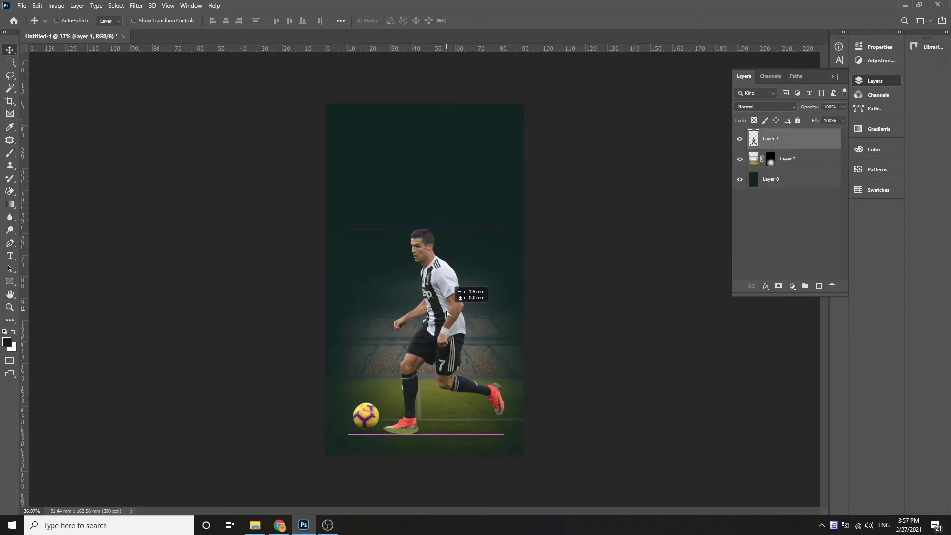
pyautogui.hotkey('ctrl', 't')
pyautogui.moveTo(504, 229); pyautogui.dragTo(499, 236)
pyautogui.moveTo(448, 324); pyautogui.dragTo(455, 321)
pyautogui.press('Return')
pyautogui.scroll(2, 455, 321)
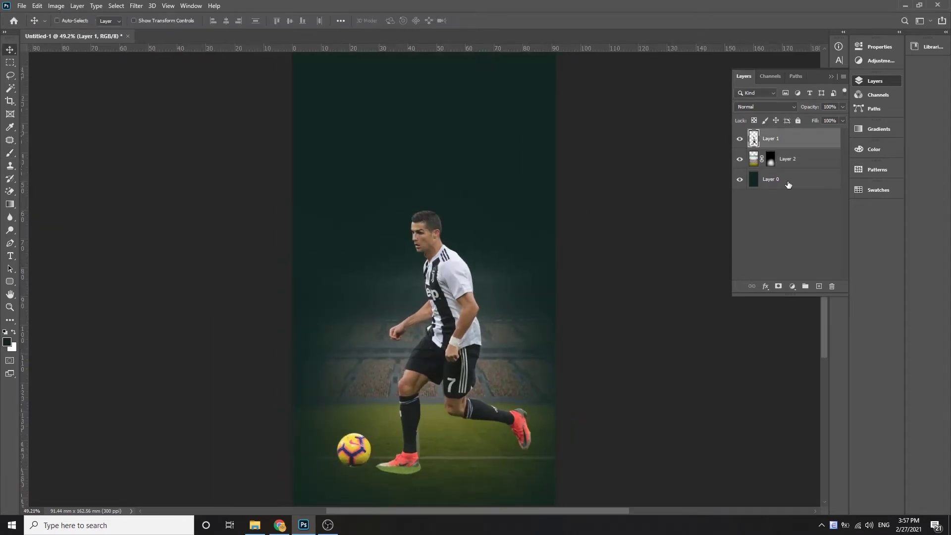
# Darken the teal background with Levels: black input 8, midtones 0.8
pyautogui.click(767, 180)
pyautogui.hotkey('ctrl', 'l')
pyautogui.moveTo(556, 245); pyautogui.dragTo(570, 246)
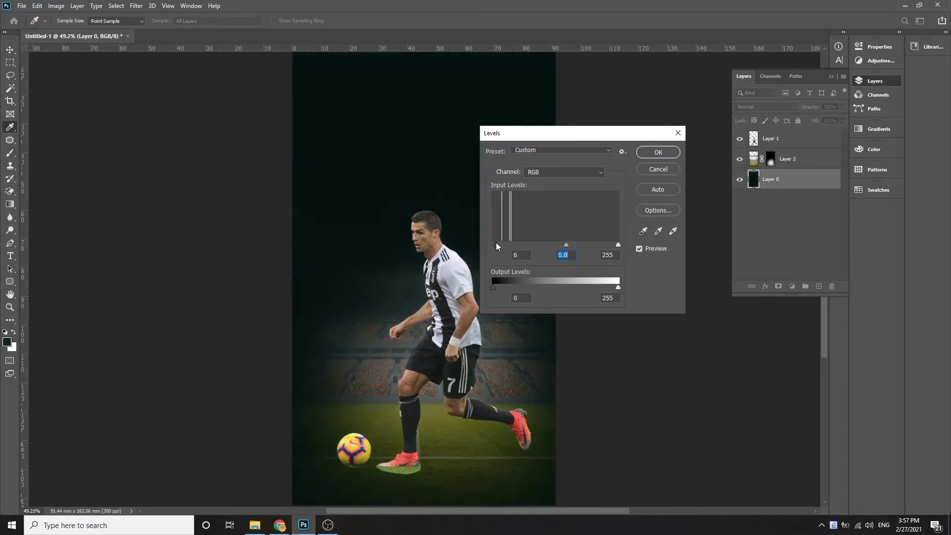
pyautogui.click(658, 152)
pyautogui.scroll(3, 435, 380)
pyautogui.scroll(2, 397, 384)
pyautogui.scroll(1, 356, 386)
pyautogui.rightClick(352, 384)
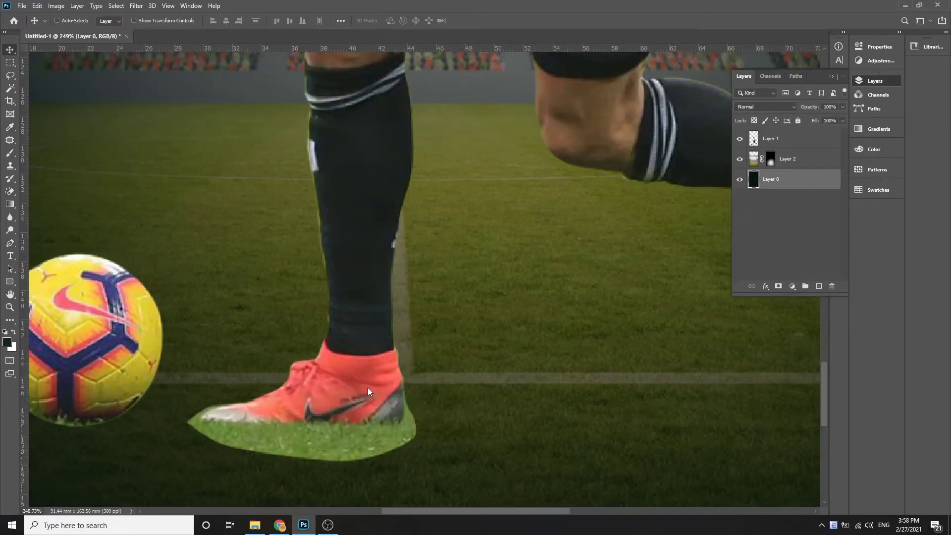
# On the player layer's mask, hide the leftover grass patch below the shoe with a small soft brush
pyautogui.click(373, 391)
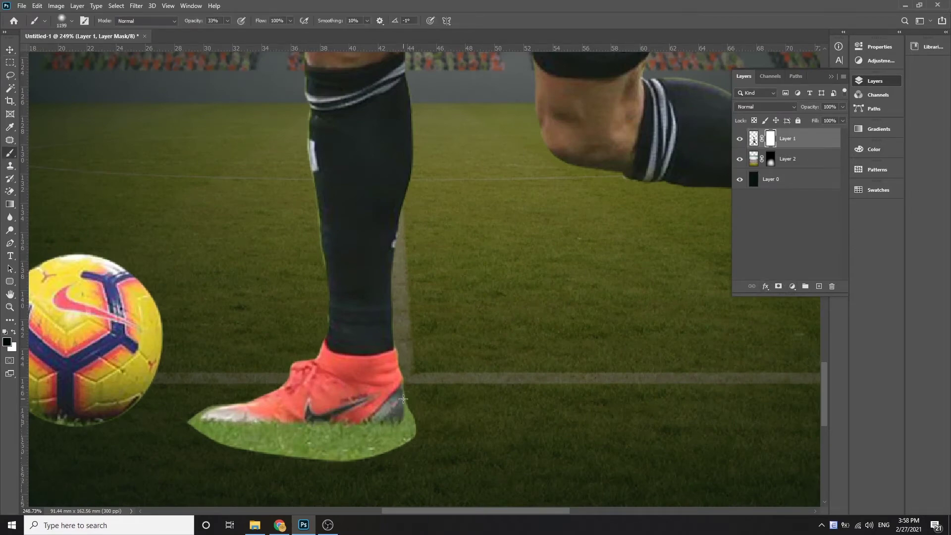
pyautogui.moveTo(379, 324); pyautogui.dragTo(341, 389)
pyautogui.moveTo(385, 352); pyautogui.dragTo(383, 370)
pyautogui.moveTo(267, 452); pyautogui.dragTo(334, 467)
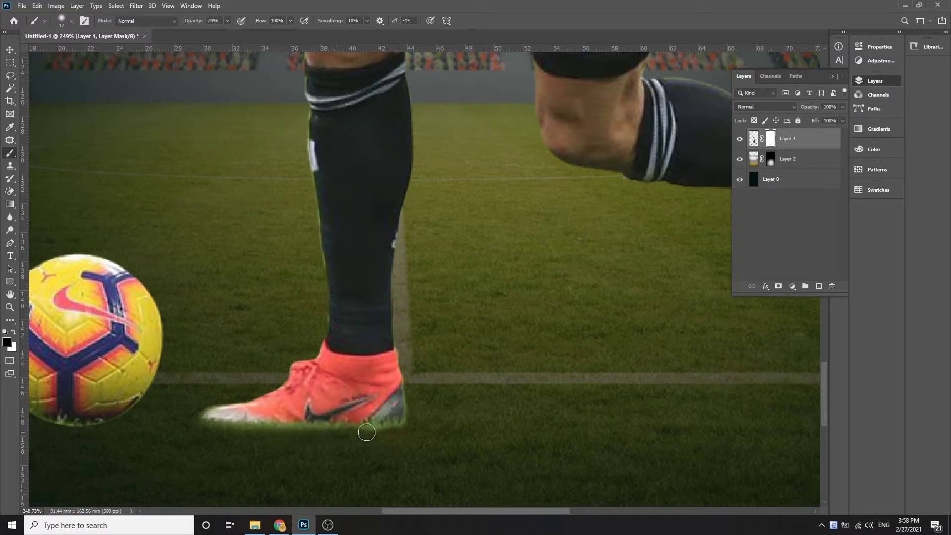
pyautogui.hscroll(-5, 391, 431)
pyautogui.scroll(-2, 422, 397)
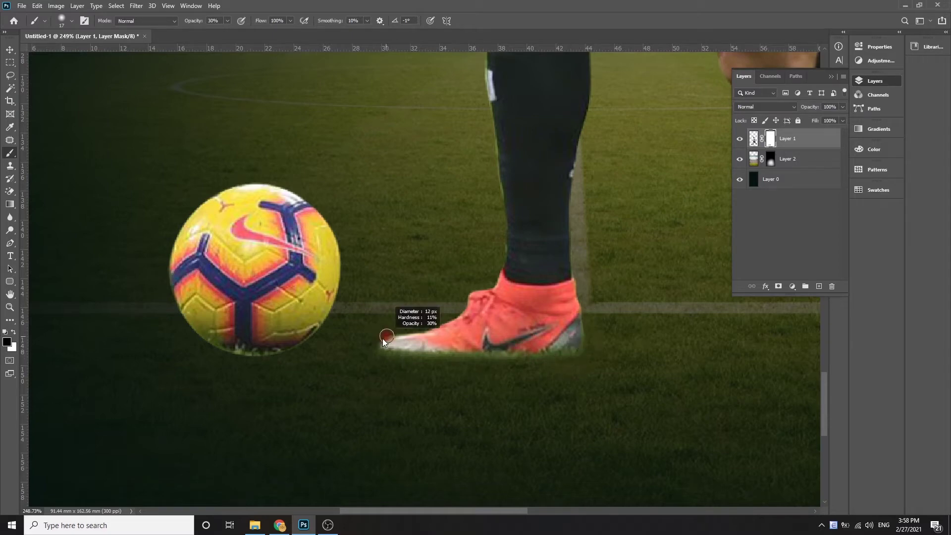
# Inspect the ball and boot edges and fine-tune the brush size and hardness
pyautogui.moveTo(370, 347); pyautogui.dragTo(263, 364)
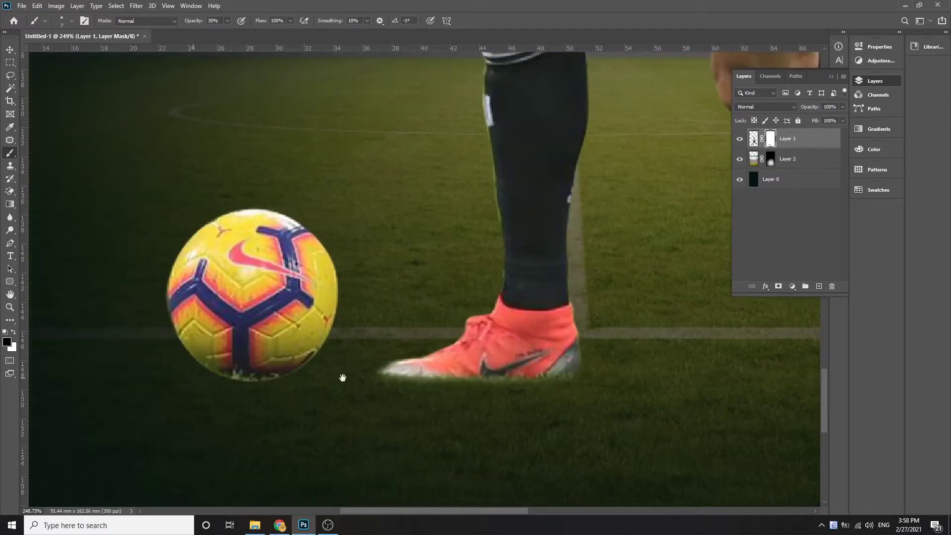
pyautogui.moveTo(275, 375); pyautogui.dragTo(352, 379)
pyautogui.rightClick(352, 381)
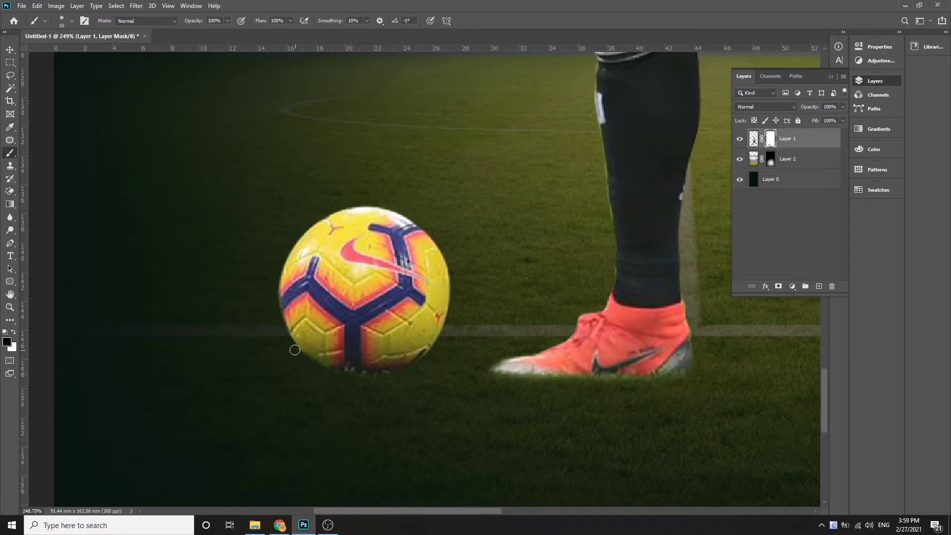
pyautogui.scroll(2, 372, 347)
pyautogui.scroll(2, 436, 332)
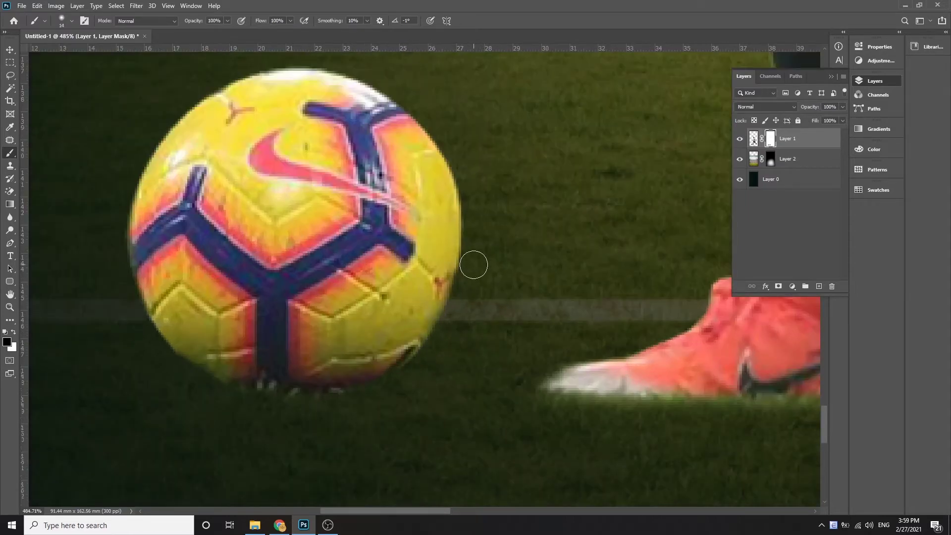
pyautogui.scroll(-3, 472, 203)
pyautogui.rightClick(253, 255)
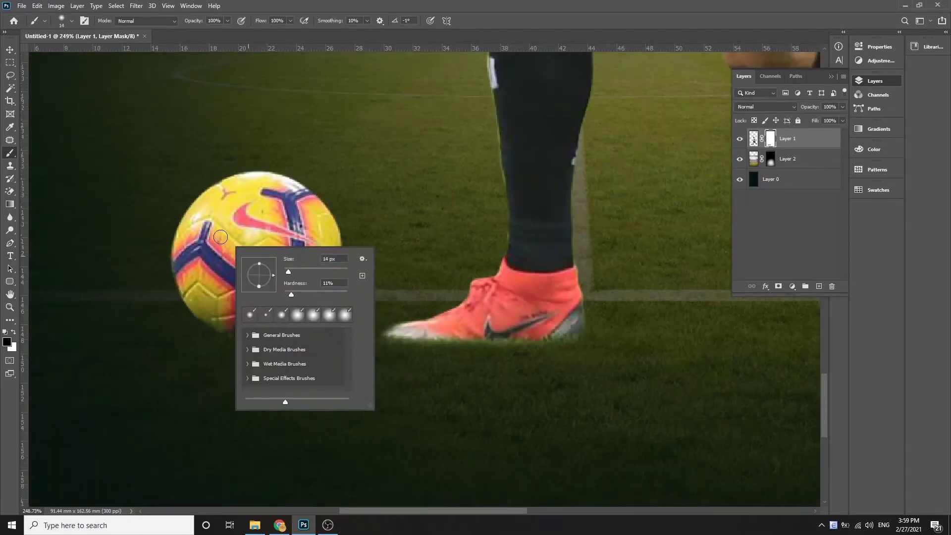
pyautogui.press('v')
pyautogui.scroll(-3, 271, 219)
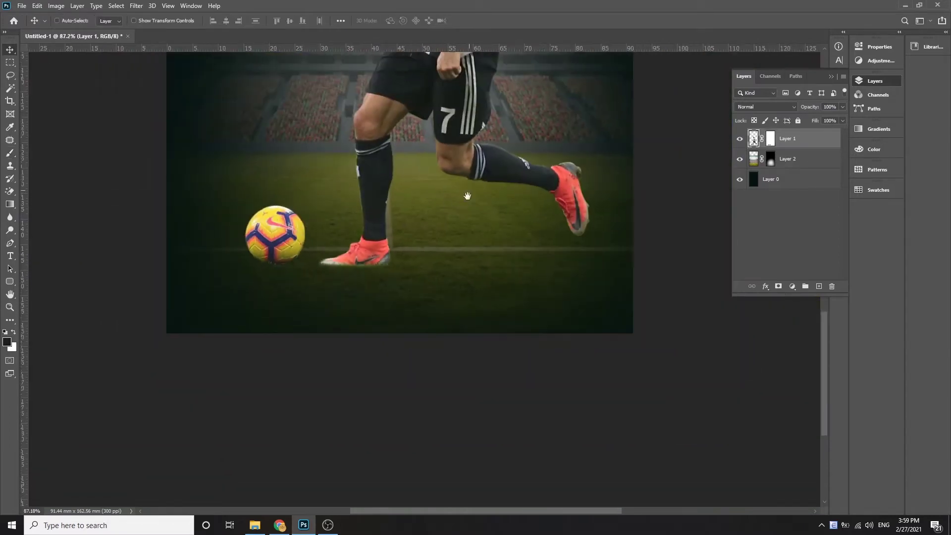
# Add a Levels adjustment layer with inputs 13 / 0.82 / 236
pyautogui.scroll(-2, 427, 244)
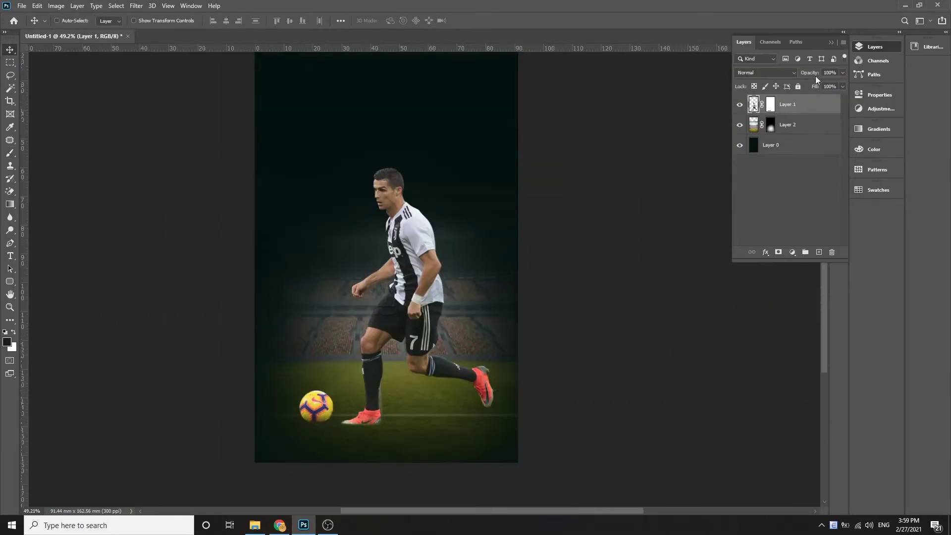
pyautogui.click(792, 253)
pyautogui.click(832, 305)
pyautogui.moveTo(782, 194); pyautogui.dragTo(789, 193)
pyautogui.moveTo(730, 195); pyautogui.dragTo(735, 196)
pyautogui.moveTo(836, 195); pyautogui.dragTo(827, 195)
pyautogui.click(831, 90)
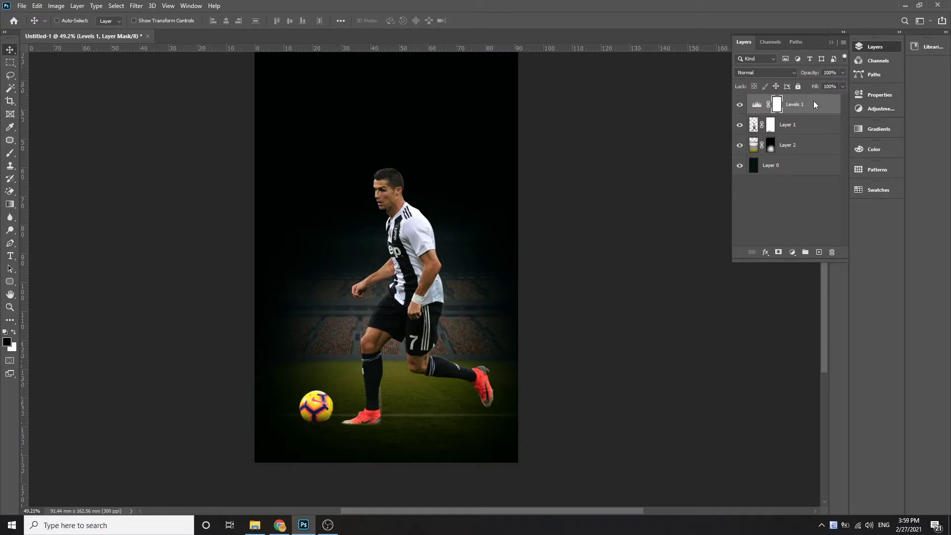
# Clip Levels 1 to the player layer and make Layer 1 active
pyautogui.rightClick(814, 104)
pyautogui.click(858, 281)
pyautogui.rightClick(414, 234)
pyautogui.click(421, 245)
pyautogui.scroll(3, 433, 375)
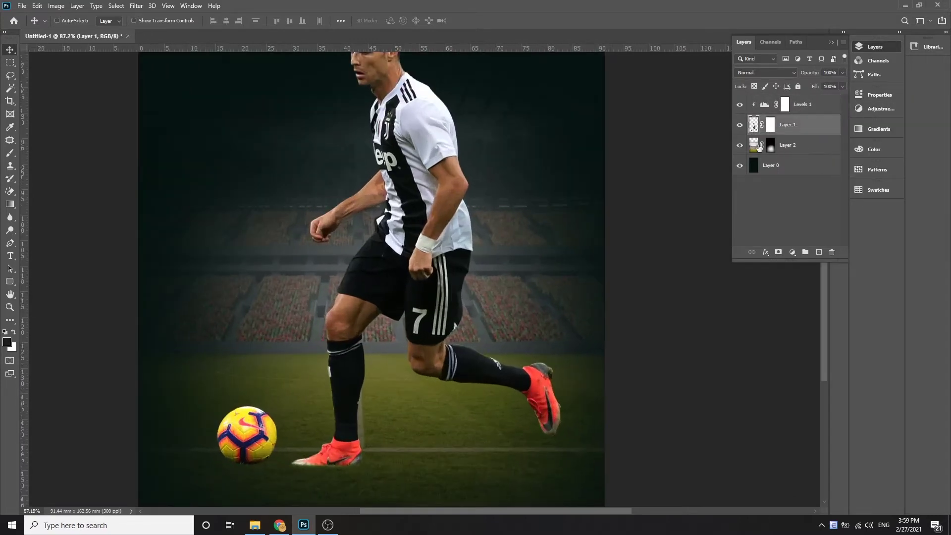
# Add a Layer 3 clipped to the player and set a black brush to 10% opacity
pyautogui.click(819, 252)
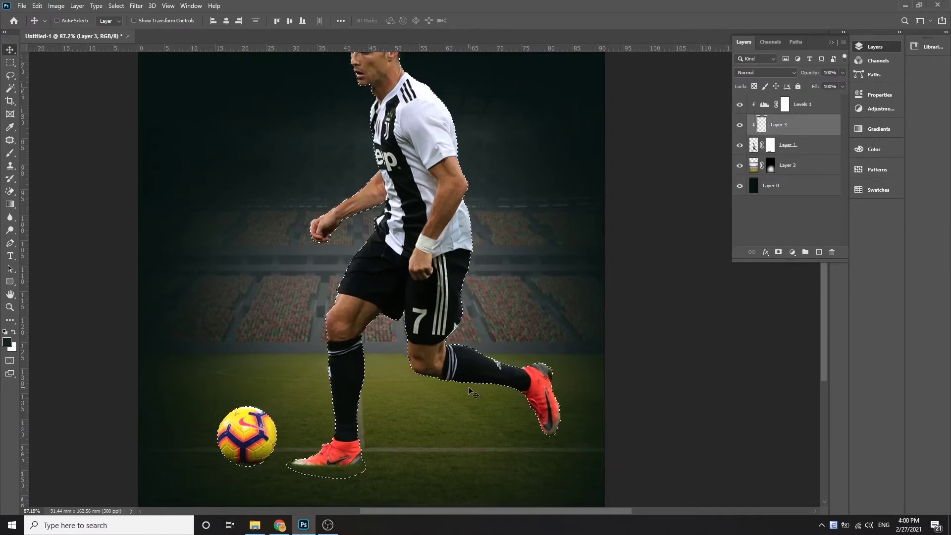
pyautogui.scroll(-3, 473, 393)
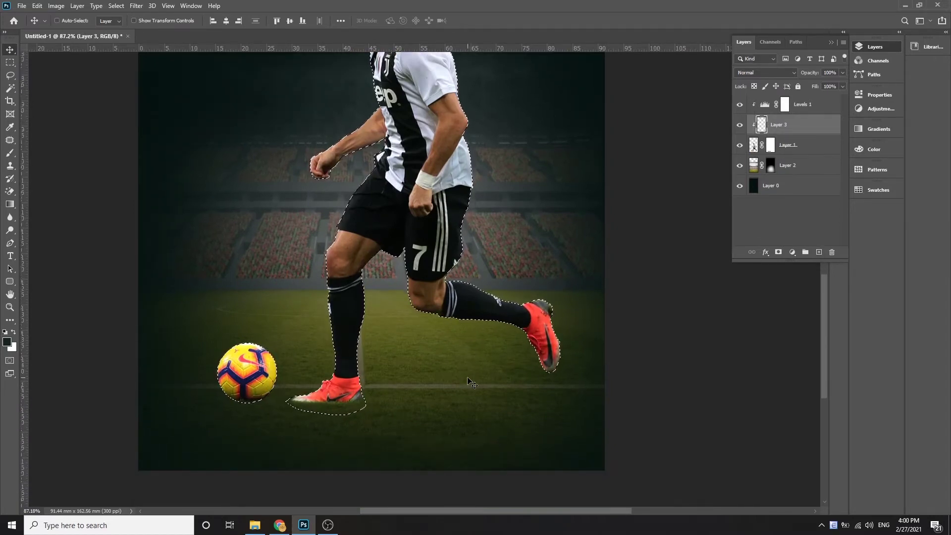
pyautogui.press('b')
pyautogui.scroll(5, 576, 367)
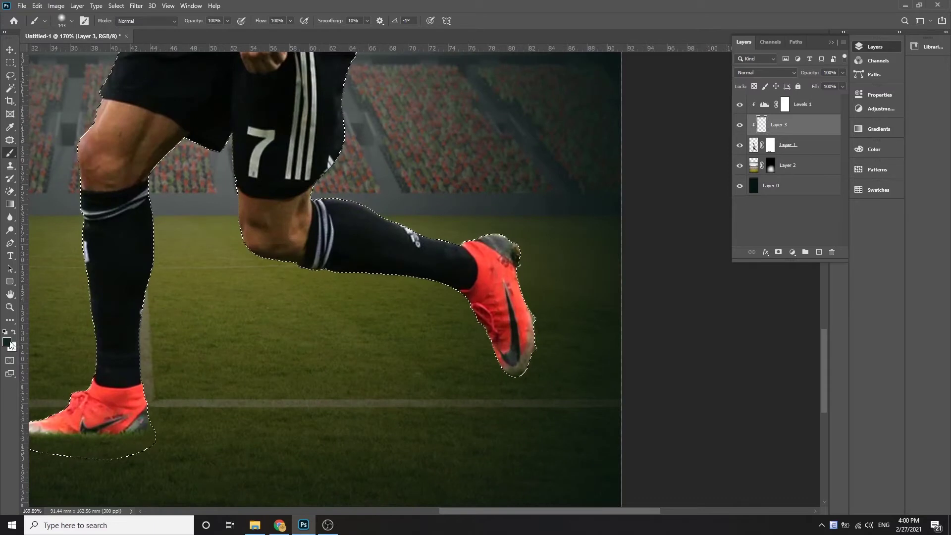
pyautogui.click(11, 346)
pyautogui.click(400, 332)
pyautogui.moveTo(227, 20); pyautogui.dragTo(186, 31)
pyautogui.press('[')
pyautogui.press('[')
# Paint soft 10% black shading along the raised boot and sock edge
pyautogui.moveTo(535, 258); pyautogui.dragTo(501, 381)
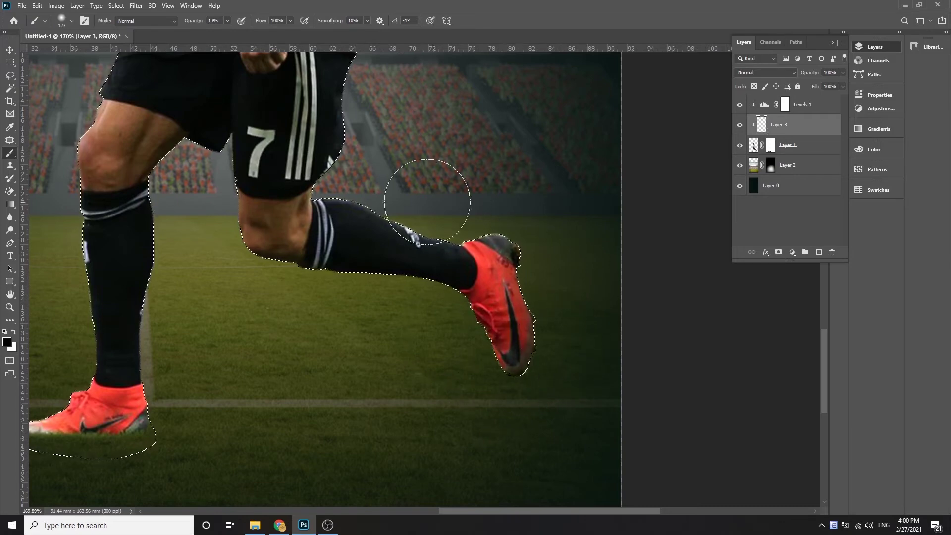
pyautogui.scroll(3, 361, 201)
pyautogui.scroll(-5, 361, 247)
pyautogui.hscroll(-4, 361, 248)
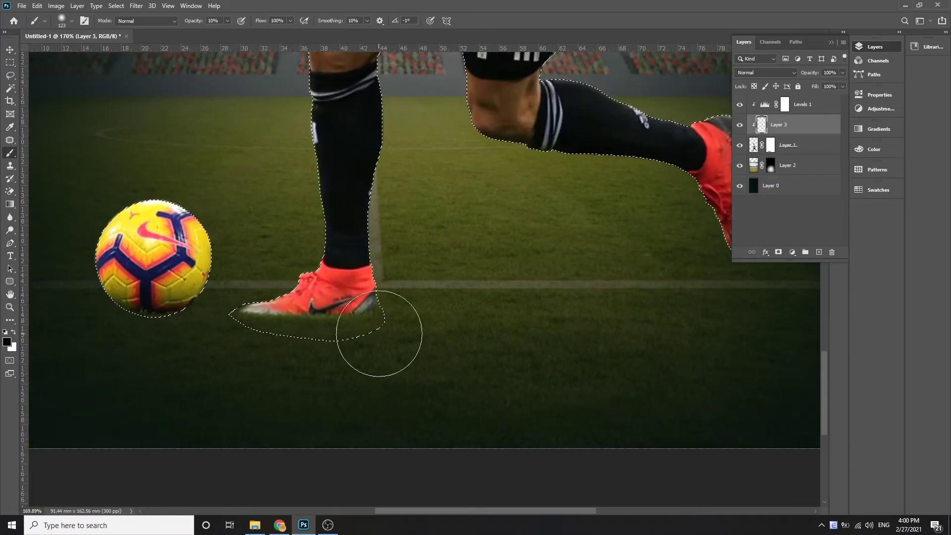
pyautogui.hscroll(-5, 149, 297)
pyautogui.scroll(1, 149, 297)
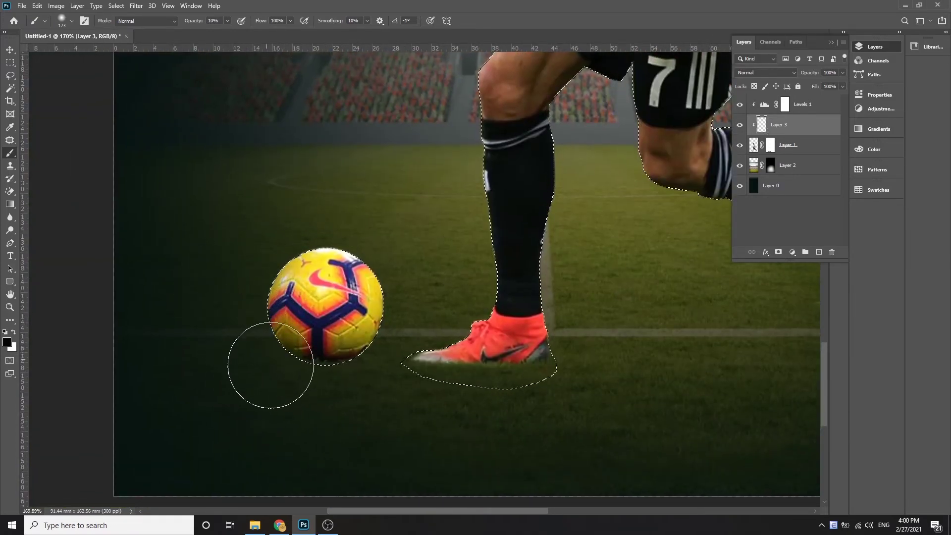
pyautogui.press('2')
pyautogui.press('1')
pyautogui.hscroll(5, 365, 404)
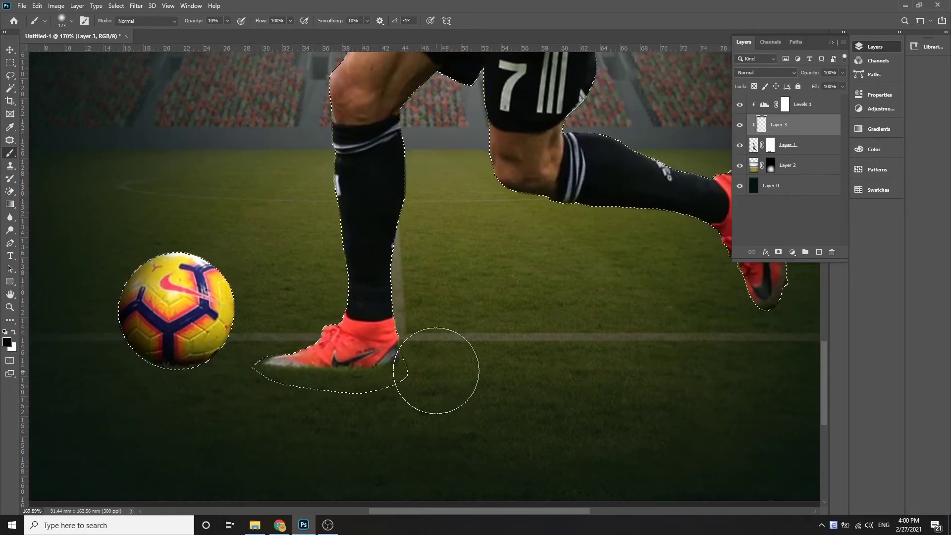
pyautogui.hscroll(5, 359, 284)
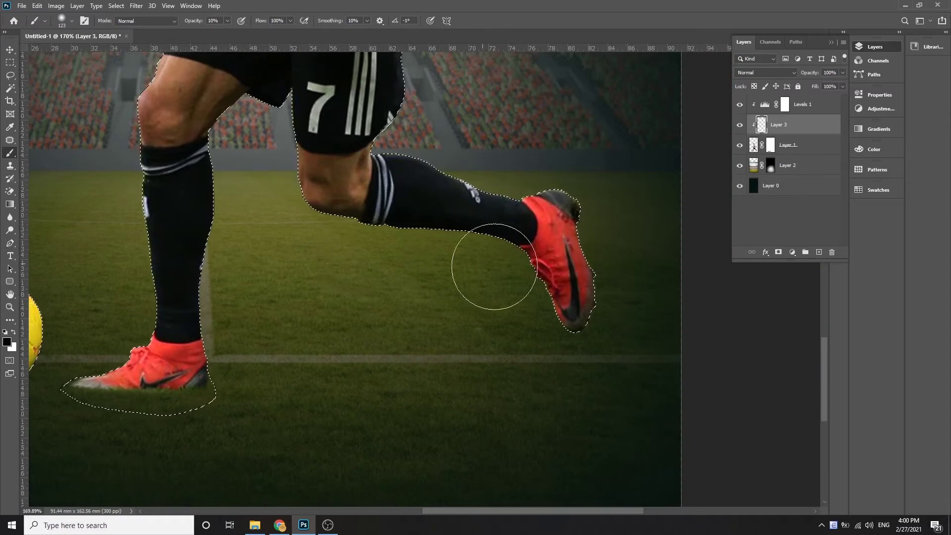
# Check Layer 1, reselect Layer 3 and bring the legs, boots and ball into view
pyautogui.press('v')
pyautogui.scroll(-3, 375, 330)
pyautogui.scroll(-2, 376, 325)
pyautogui.scroll(2, 342, 340)
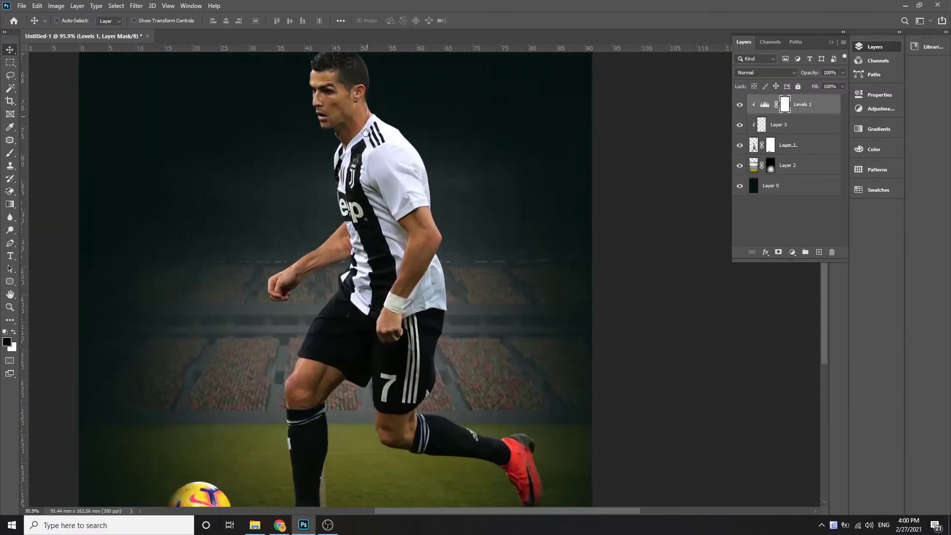
pyautogui.scroll(2, 351, 259)
pyautogui.scroll(1, 351, 260)
pyautogui.keyDown('ctrl'); pyautogui.click(280, 233); pyautogui.keyUp('ctrl')
pyautogui.scroll(-2, 280, 232)
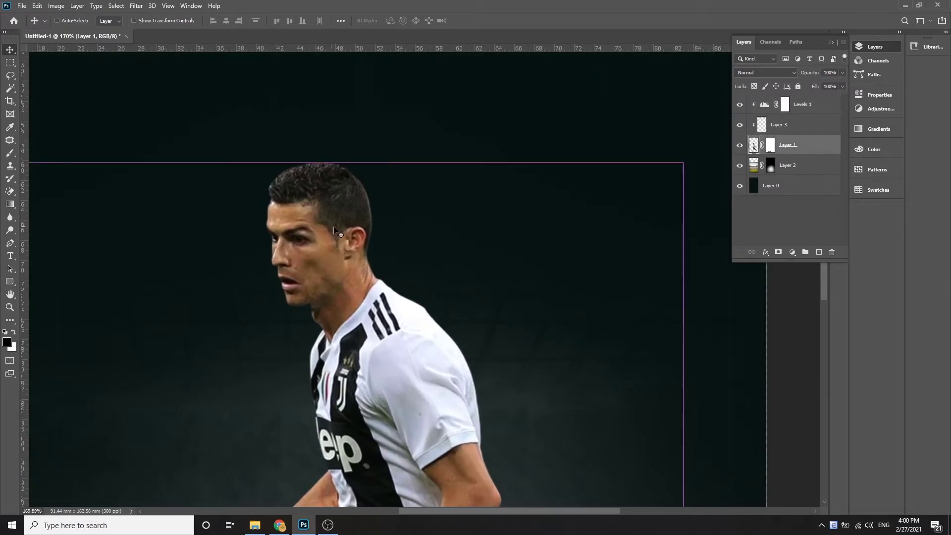
pyautogui.scroll(-2, 297, 238)
pyautogui.scroll(-2, 322, 248)
pyautogui.scroll(-1, 349, 256)
pyautogui.scroll(1, 349, 256)
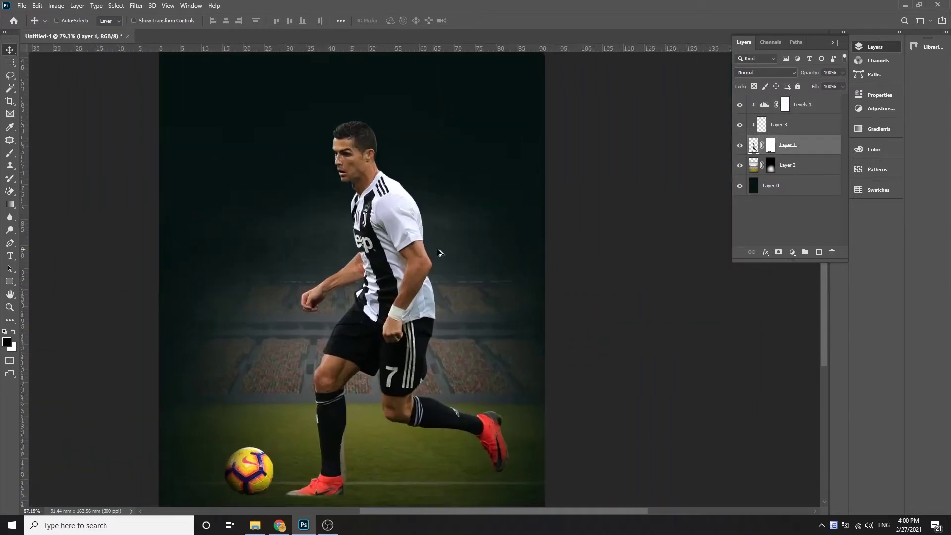
pyautogui.scroll(3, 349, 257)
pyautogui.click(803, 128)
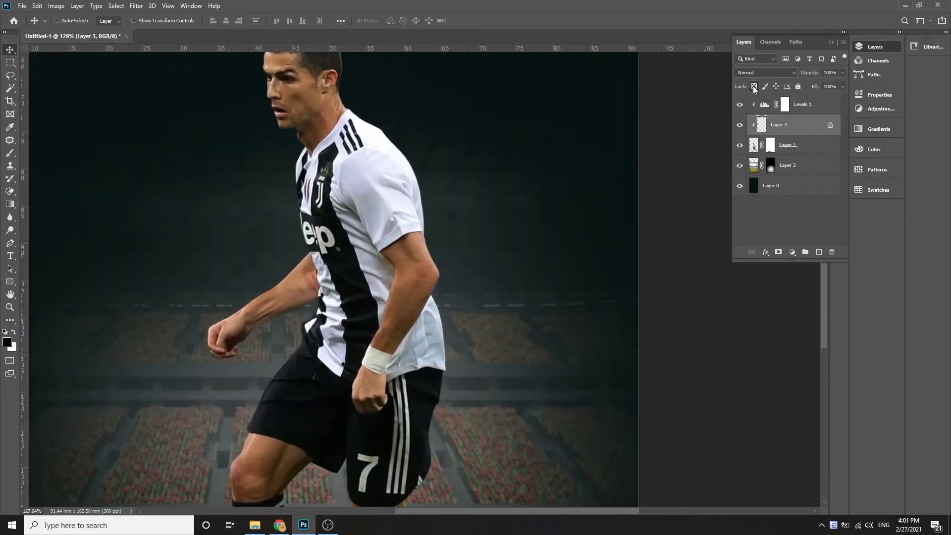
pyautogui.moveTo(376, 446); pyautogui.dragTo(279, 145)
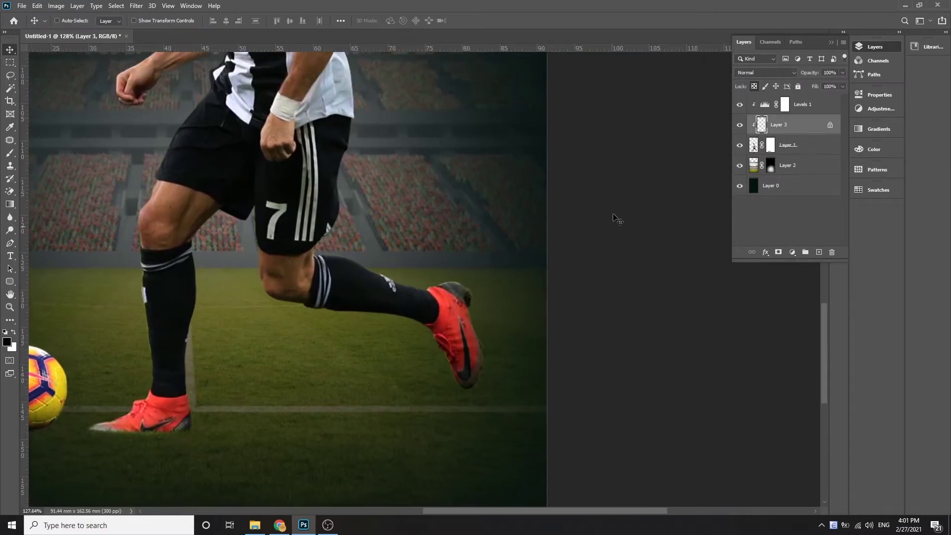
# Compare the boot with Layer 3 hidden, load the player's outline as a selection, and frame the raised leg
pyautogui.press('b')
pyautogui.scroll(1, 361, 253)
pyautogui.scroll(2, 362, 255)
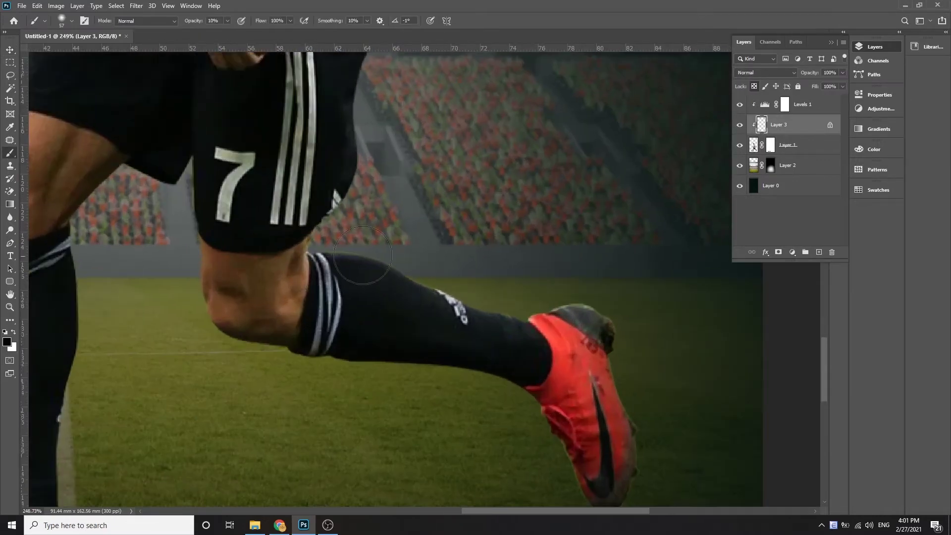
pyautogui.click(739, 128)
pyautogui.keyDown('ctrl'); pyautogui.click(762, 125); pyautogui.keyUp('ctrl')
pyautogui.hotkey('ctrl', ',')
pyautogui.press('v')
pyautogui.scroll(1, 505, 288)
pyautogui.moveTo(495, 267); pyautogui.dragTo(476, 210)
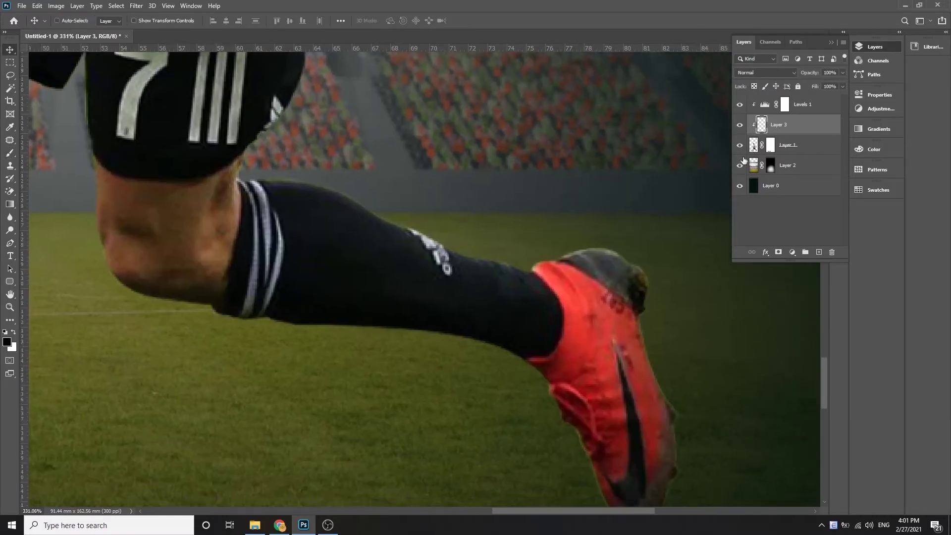
# Darken along the sock's upper edge at 10% and the boot's top edge at 30%
pyautogui.press('b')
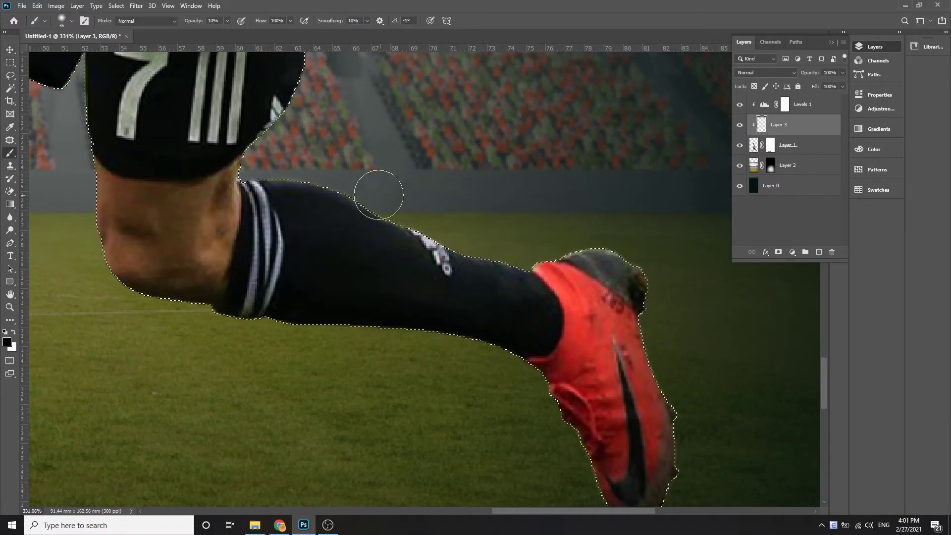
pyautogui.moveTo(383, 205); pyautogui.dragTo(475, 246)
pyautogui.press('3')
pyautogui.moveTo(573, 244)
pyautogui.mouseDown()
pyautogui.moveTo(627, 240)
pyautogui.moveTo(650, 252)
pyautogui.mouseUp()
pyautogui.scroll(-3, 669, 341)
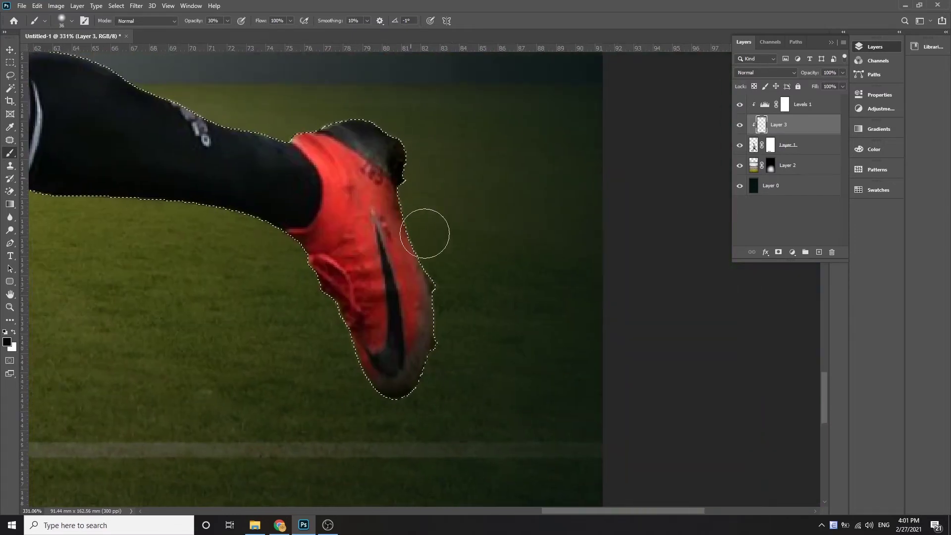
pyautogui.scroll(3, 353, 259)
# With a slightly larger 10% brush, darken along the knee's left edge
pyautogui.press('1')
pyautogui.hscroll(-5, 354, 258)
pyautogui.scroll(1, 353, 259)
pyautogui.hscroll(-5, 353, 258)
pyautogui.scroll(-3, 318, 197)
pyautogui.hscroll(-2, 319, 197)
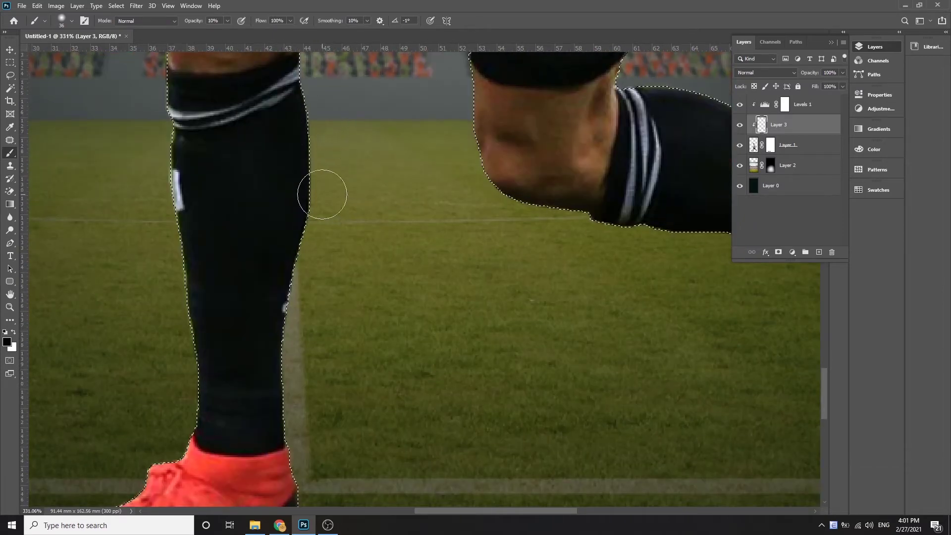
pyautogui.scroll(-3, 404, 161)
pyautogui.hscroll(-2, 403, 161)
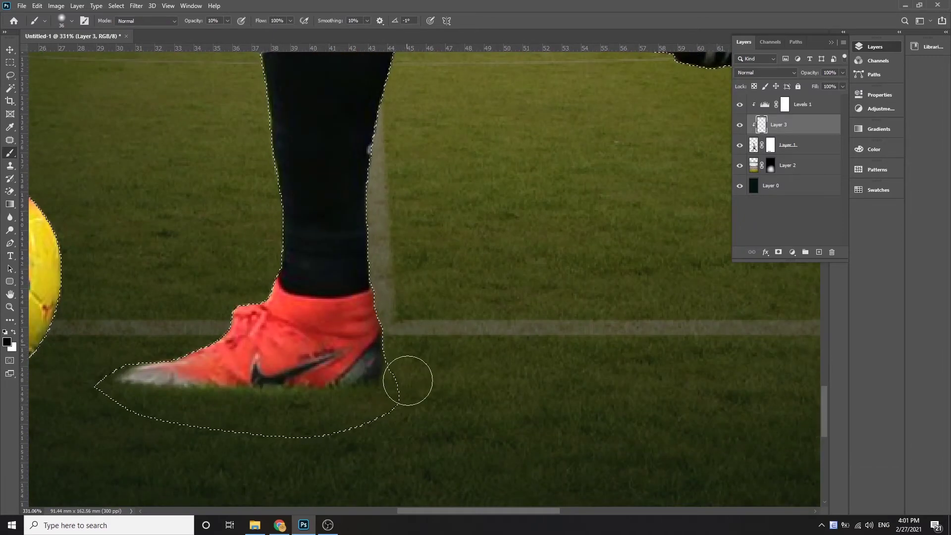
pyautogui.hscroll(-4, 282, 351)
pyautogui.scroll(-1, 282, 351)
pyautogui.scroll(-2, 338, 356)
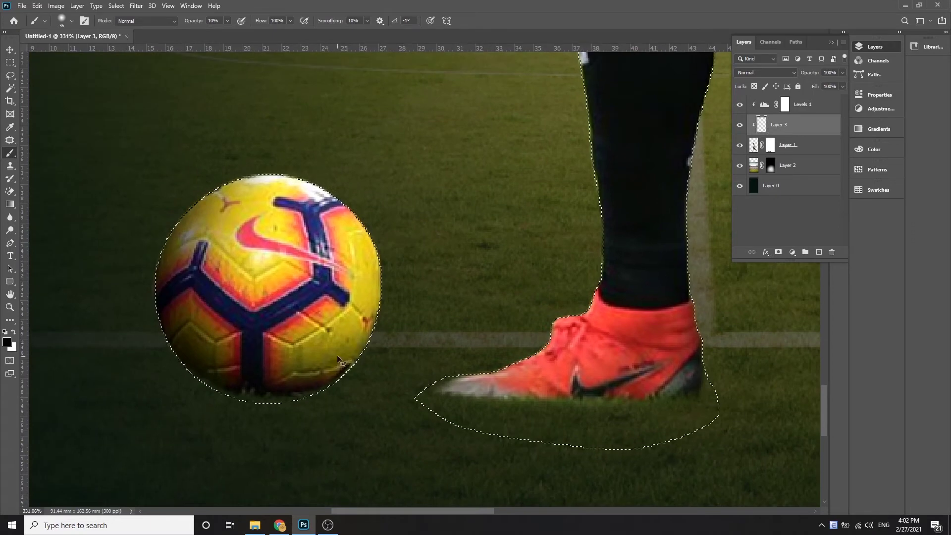
pyautogui.scroll(-2, 349, 339)
pyautogui.scroll(-2, 297, 307)
pyautogui.scroll(5, 232, 274)
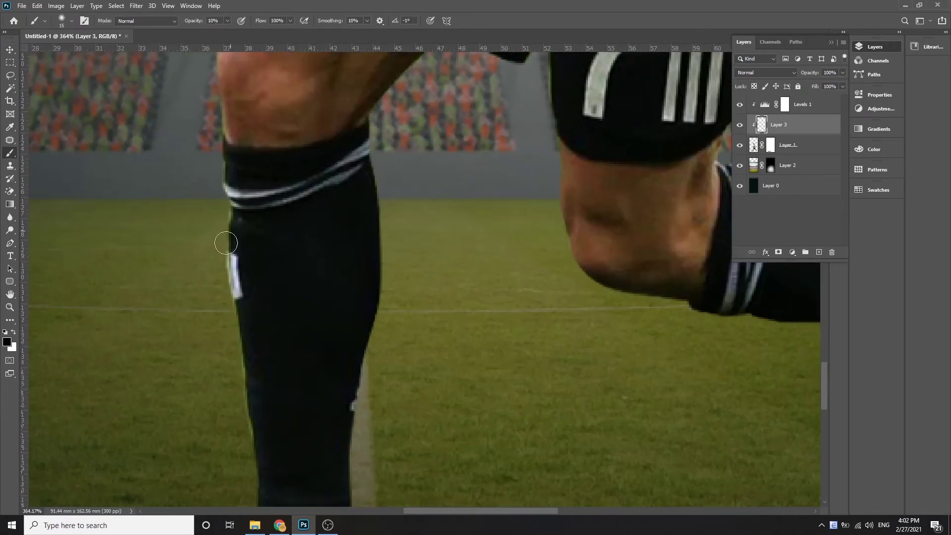
pyautogui.scroll(-1, 250, 350)
pyautogui.scroll(-3, 297, 307)
pyautogui.hscroll(-2, 297, 307)
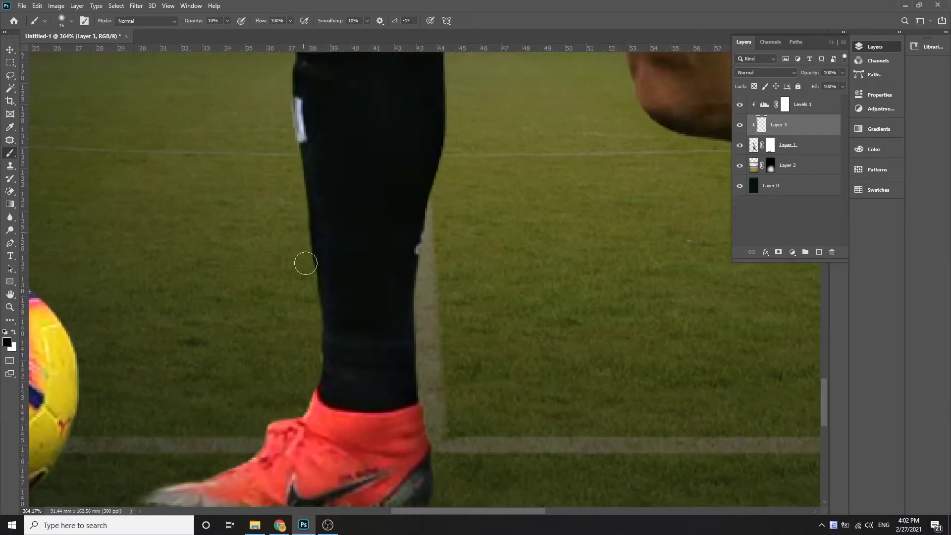
pyautogui.scroll(5, 278, 376)
pyautogui.scroll(2, 267, 366)
pyautogui.rightClick(254, 320)
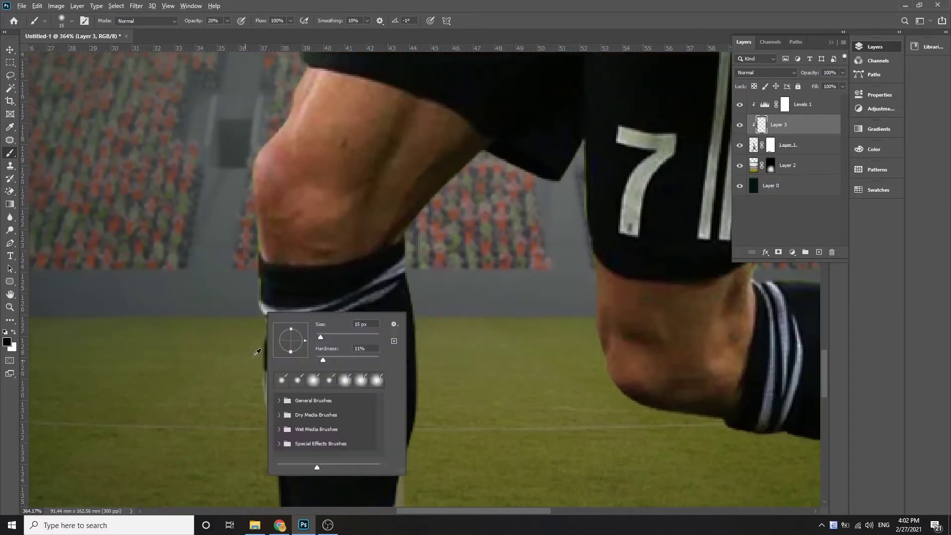
pyautogui.press('Return')
pyautogui.moveTo(245, 249)
pyautogui.mouseDown()
pyautogui.moveTo(234, 134)
pyautogui.moveTo(285, 81)
pyautogui.mouseUp()
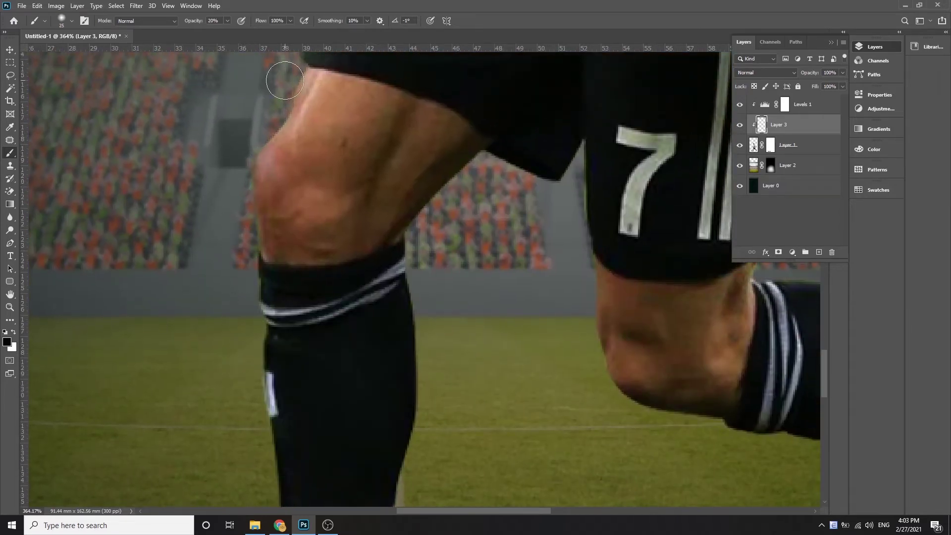
pyautogui.hscroll(5, 605, 299)
pyautogui.scroll(-1, 605, 300)
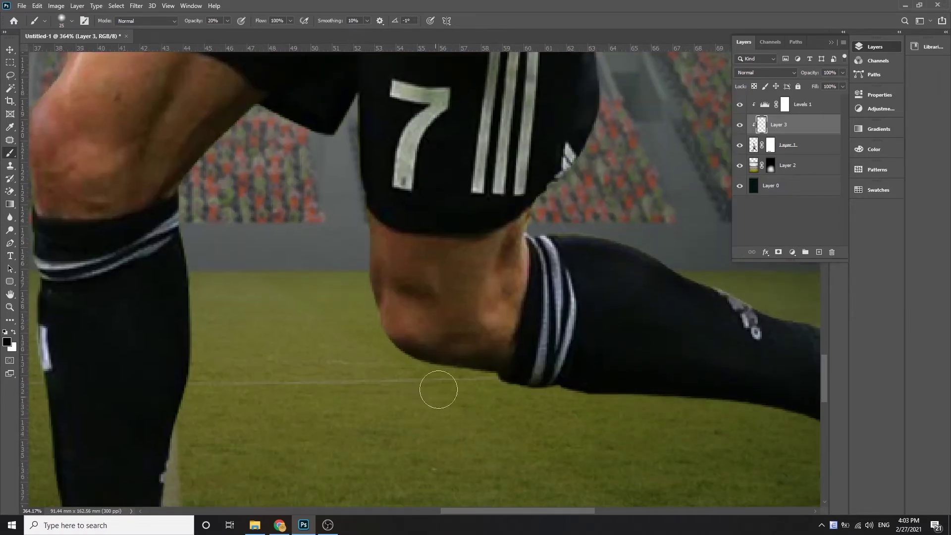
pyautogui.hscroll(4, 617, 265)
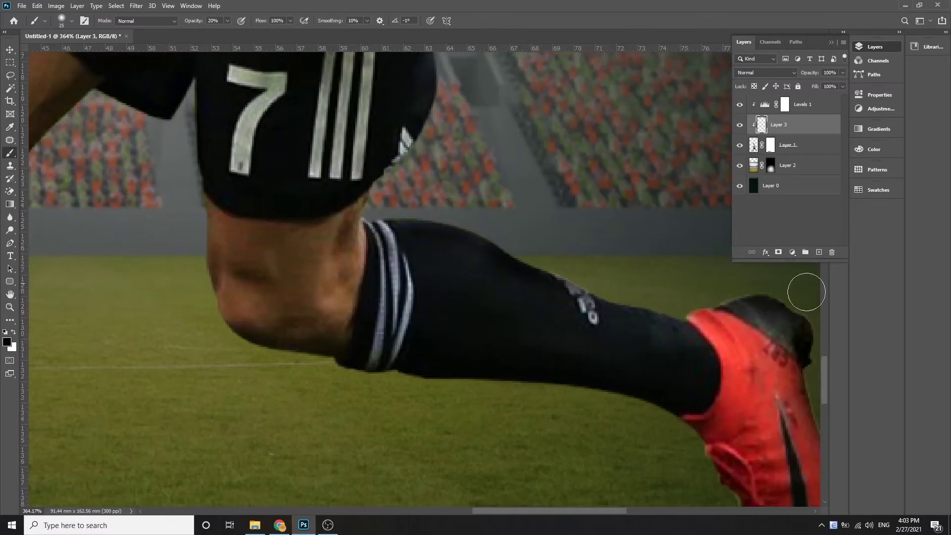
pyautogui.hscroll(8, 609, 270)
pyautogui.scroll(-2, 458, 323)
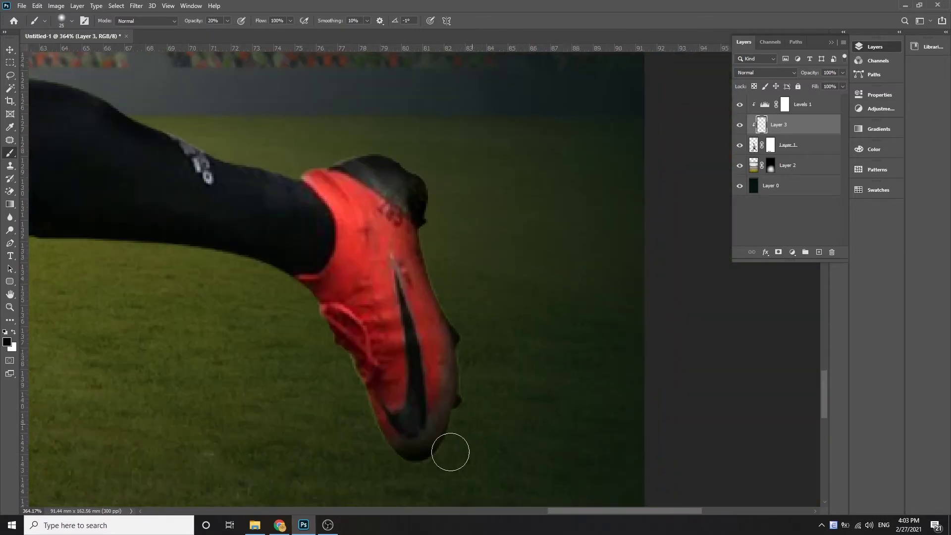
pyautogui.press('v')
pyautogui.scroll(-5, 418, 347)
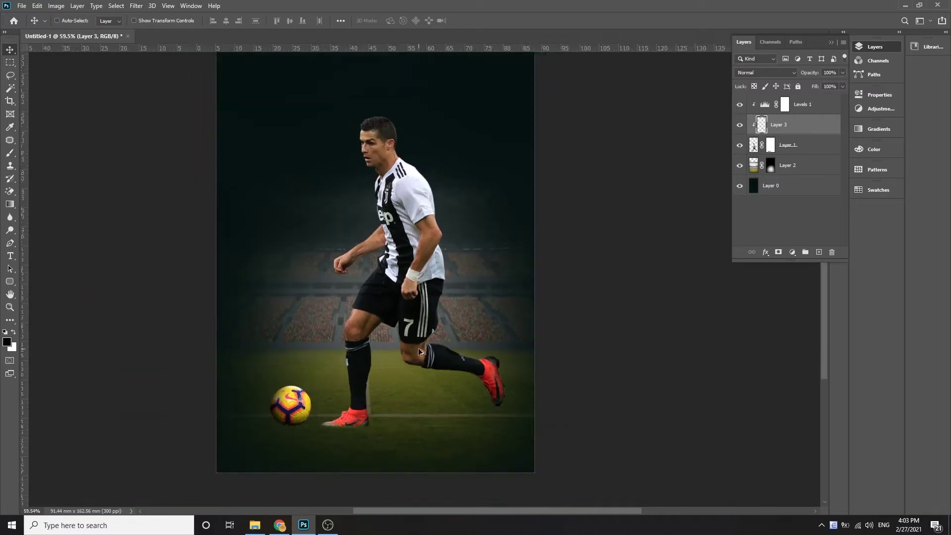
pyautogui.scroll(1, 418, 348)
pyautogui.scroll(-3, 418, 348)
# Draw a rectangular selection and add a new empty layer for the frame
pyautogui.press('m')
pyautogui.moveTo(362, 102)
pyautogui.mouseDown()
pyautogui.moveTo(518, 291)
pyautogui.moveTo(506, 291)
pyautogui.mouseUp()
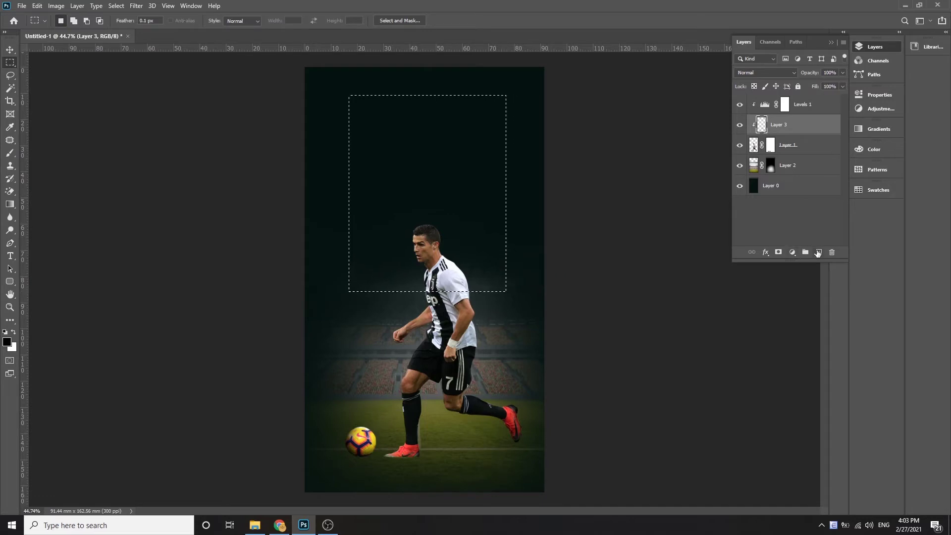
pyautogui.click(818, 253)
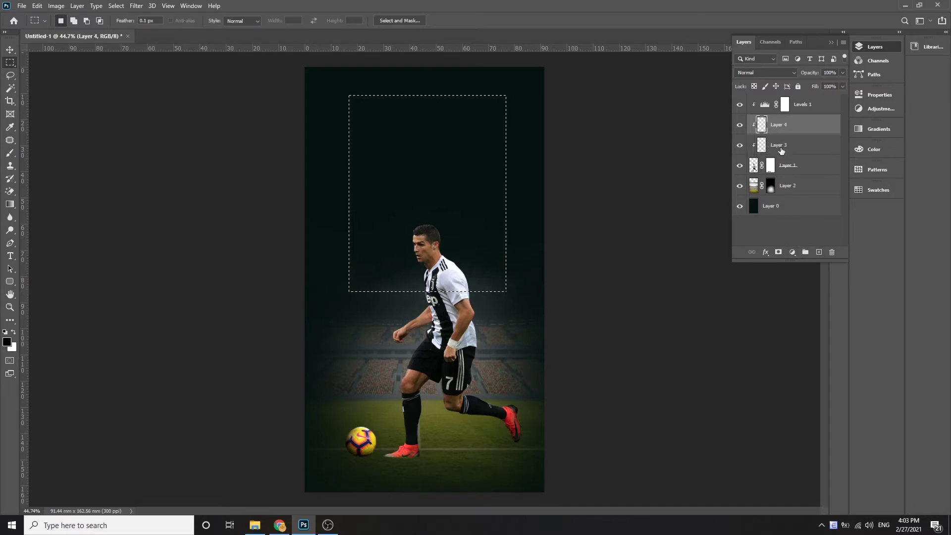
# Stroke the selection 10 px wide in golden yellow #e9c01b
pyautogui.rightClick(400, 183)
pyautogui.click(425, 310)
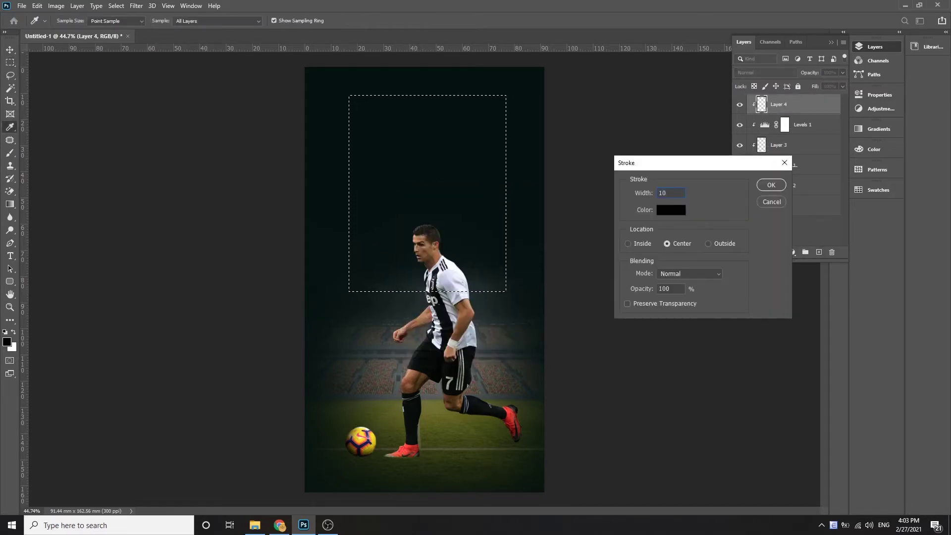
pyautogui.click(662, 210)
pyautogui.moveTo(322, 396); pyautogui.dragTo(323, 440)
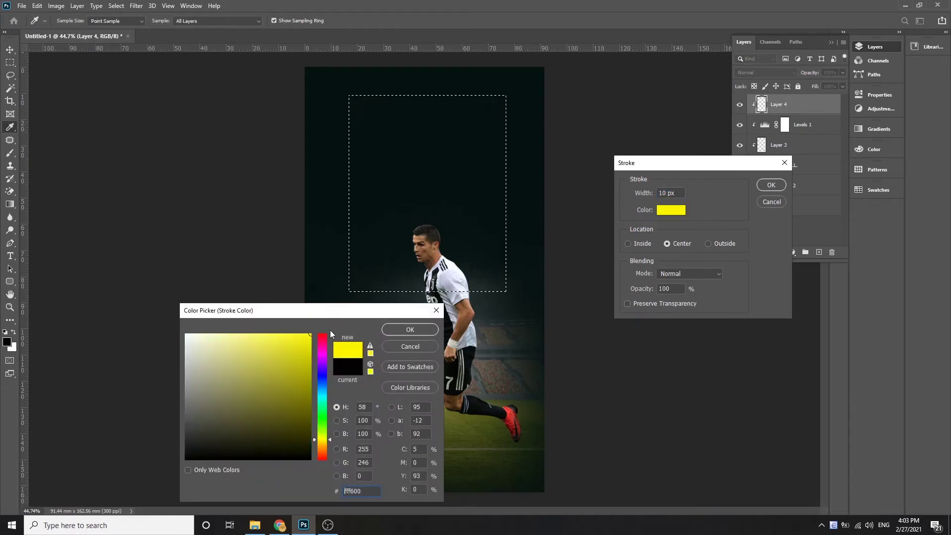
pyautogui.write('e9c01b')
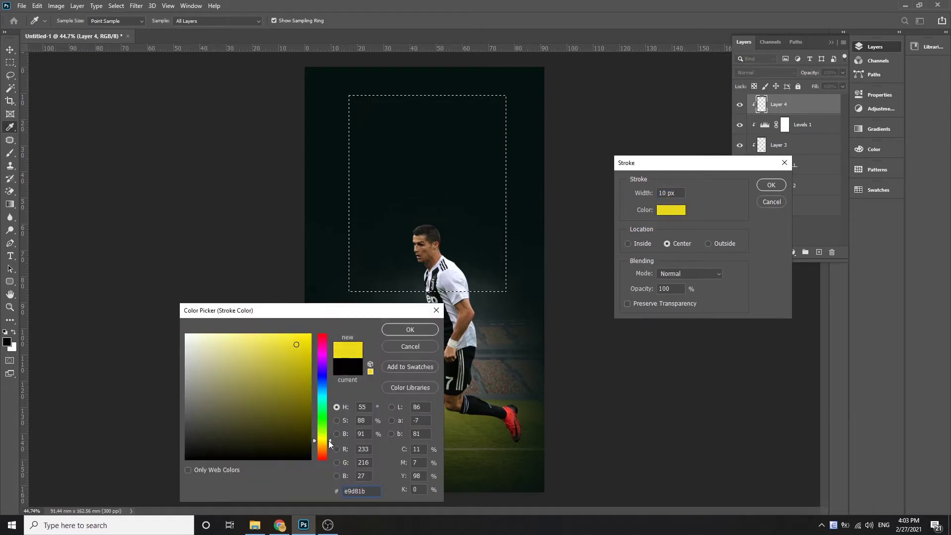
pyautogui.press('Return')
pyautogui.press('Return')
# Deselect, release the frame layer's clipping mask and move it below the player
pyautogui.hotkey('ctrl', 'd')
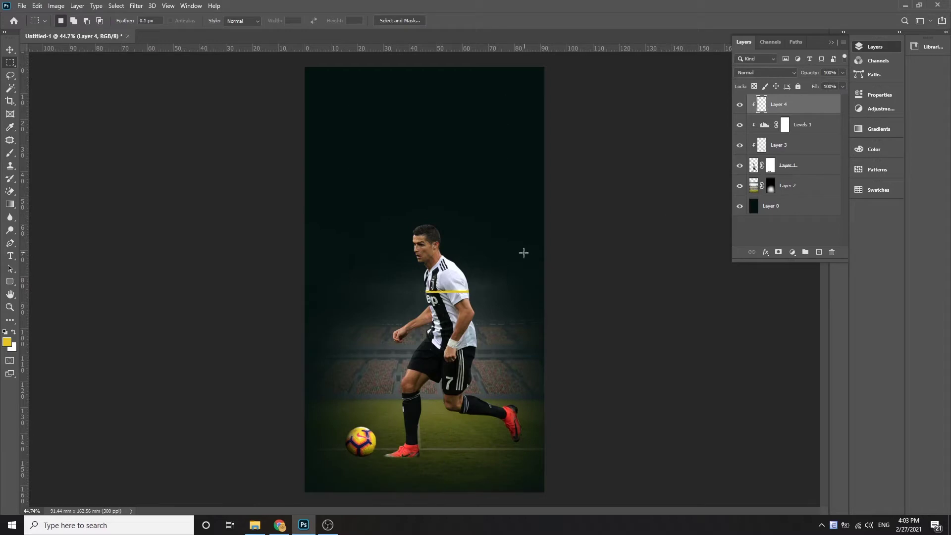
pyautogui.press('v')
pyautogui.hotkey('ctrl', 'alt', 'g')
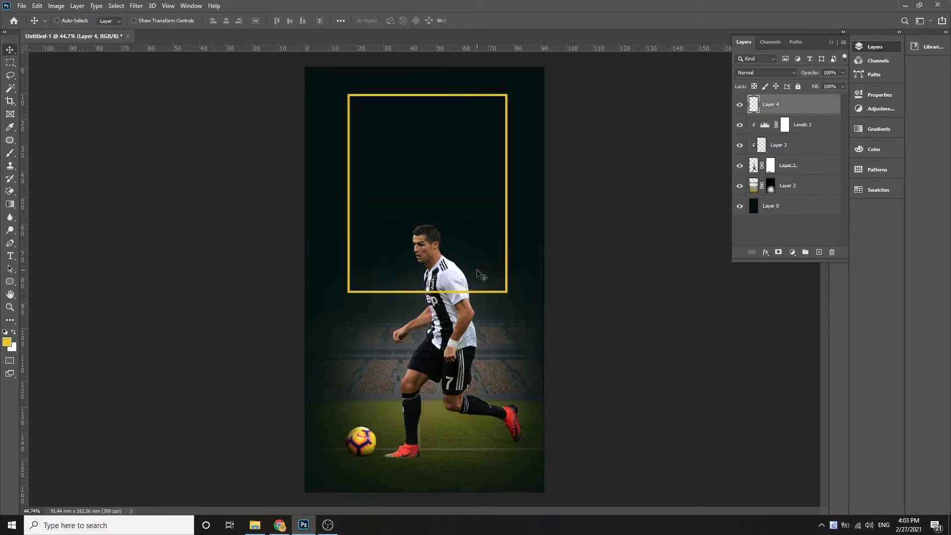
pyautogui.hotkey('ctrl', '[')
pyautogui.hotkey('ctrl', '[')
pyautogui.hotkey('ctrl', '[')
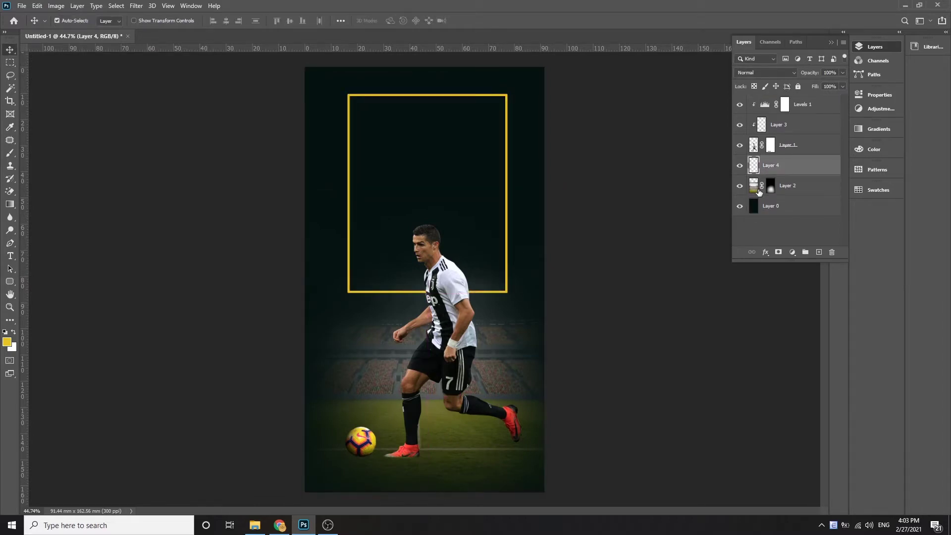
pyautogui.scroll(2, 400, 188)
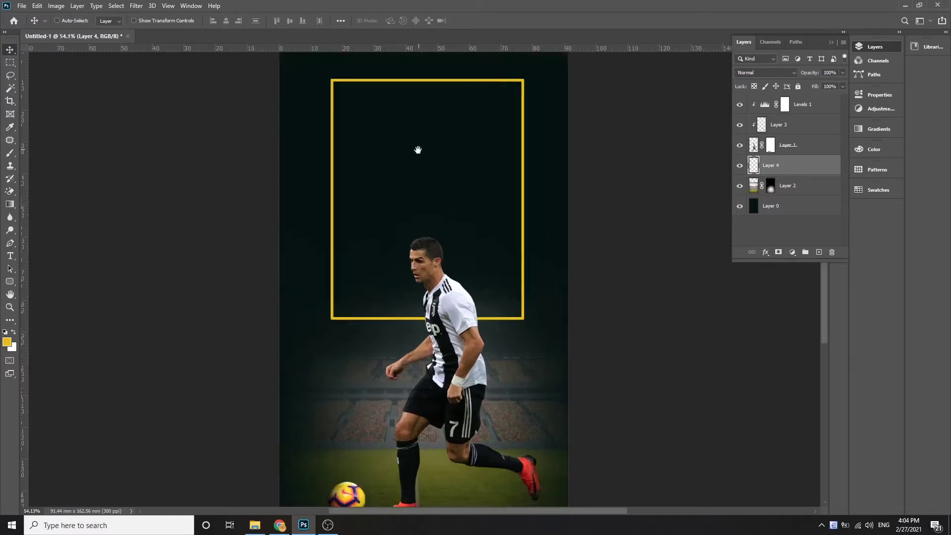
# Resize the yellow frame slightly and centre it on the poster
pyautogui.hotkey('ctrl', 't')
pyautogui.moveTo(404, 208); pyautogui.dragTo(399, 208)
pyautogui.moveTo(409, 165); pyautogui.dragTo(409, 156)
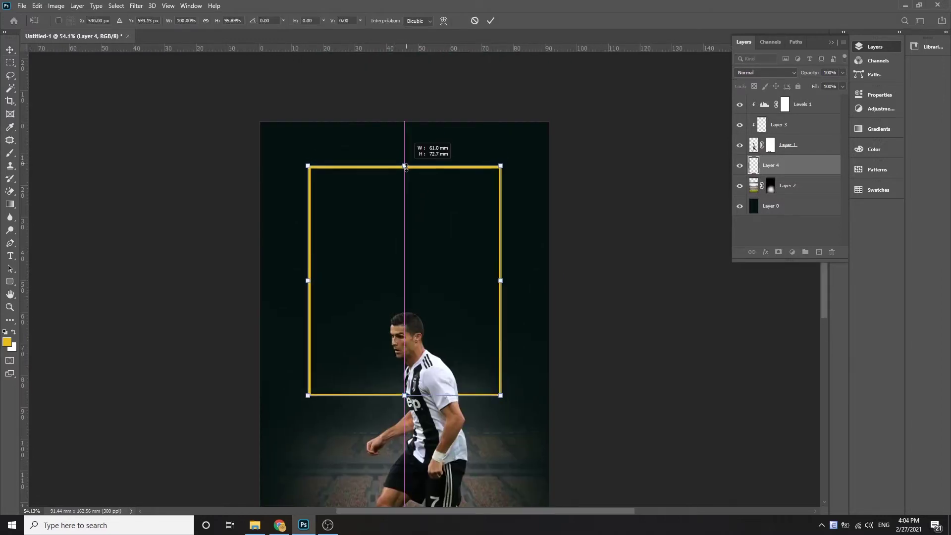
pyautogui.press('Return')
pyautogui.moveTo(428, 234); pyautogui.dragTo(447, 104)
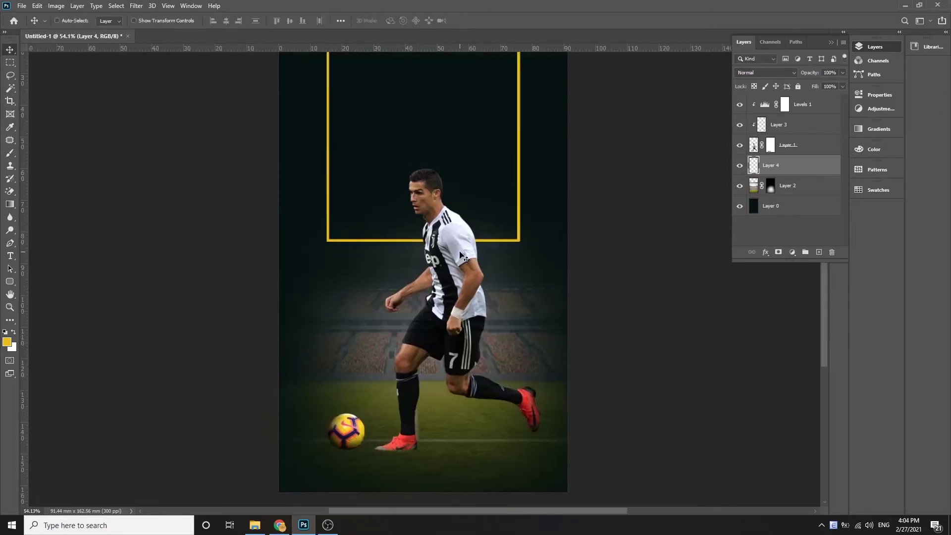
# Group Levels 1, Layer 3 and Layer 1 into Group 1 and scale it to about 91%
pyautogui.click(812, 104)
pyautogui.keyDown('shift'); pyautogui.click(812, 144); pyautogui.keyUp('shift')
pyautogui.hotkey('ctrl', 'g')
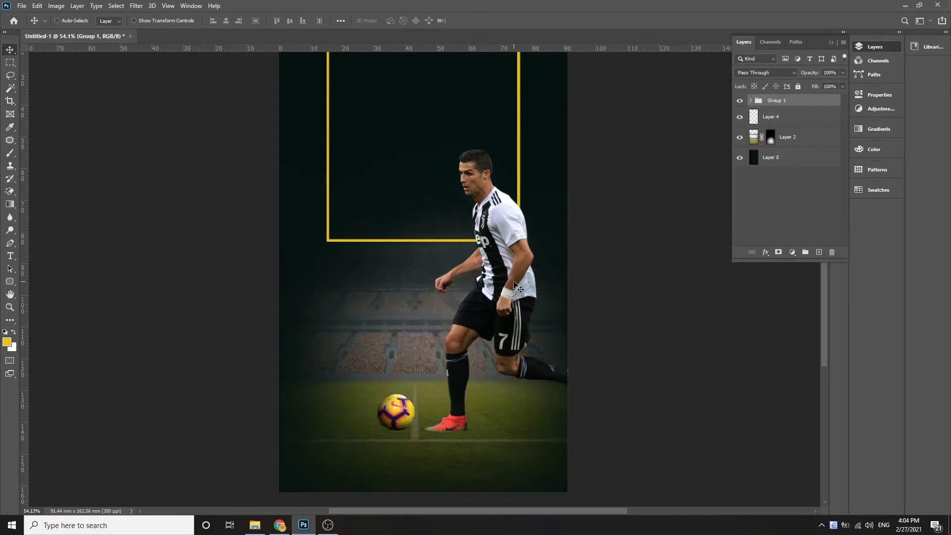
pyautogui.hotkey('ctrl', 't')
pyautogui.moveTo(548, 170); pyautogui.dragTo(527, 197)
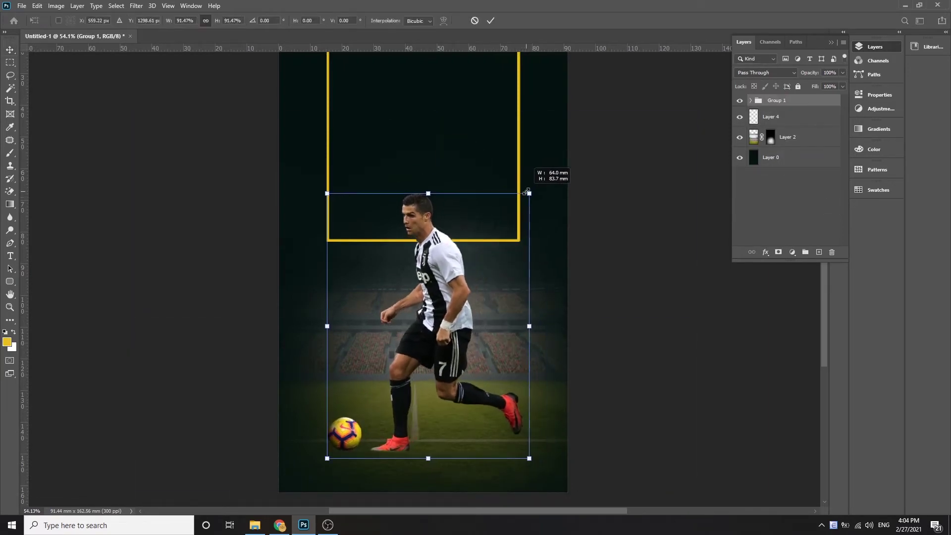
pyautogui.press('Return')
pyautogui.scroll(-2, 444, 339)
pyautogui.moveTo(445, 338); pyautogui.dragTo(444, 339)
pyautogui.scroll(2, 443, 188)
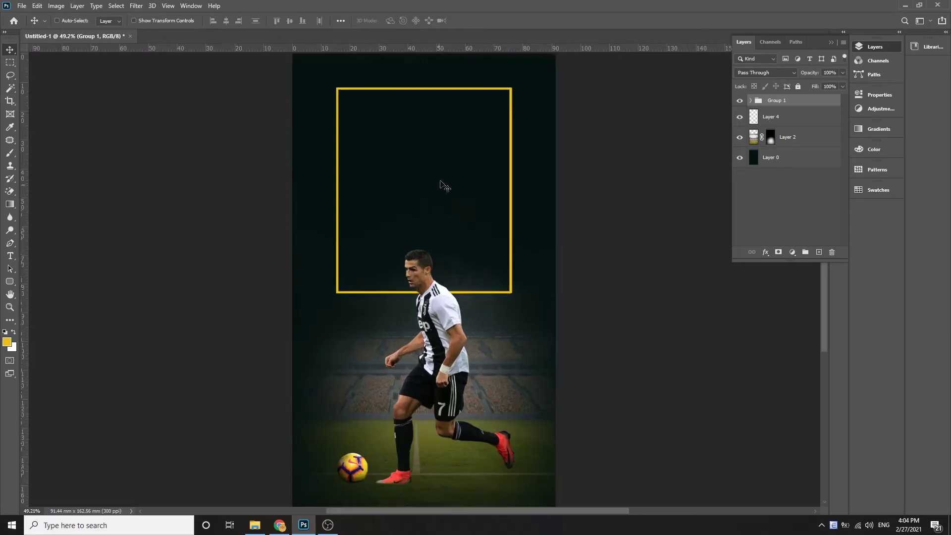
# Open the player's close-up portrait photo and drag it into the poster as a layer
pyautogui.click(22, 7)
pyautogui.click(31, 29)
pyautogui.doubleClick(158, 87)
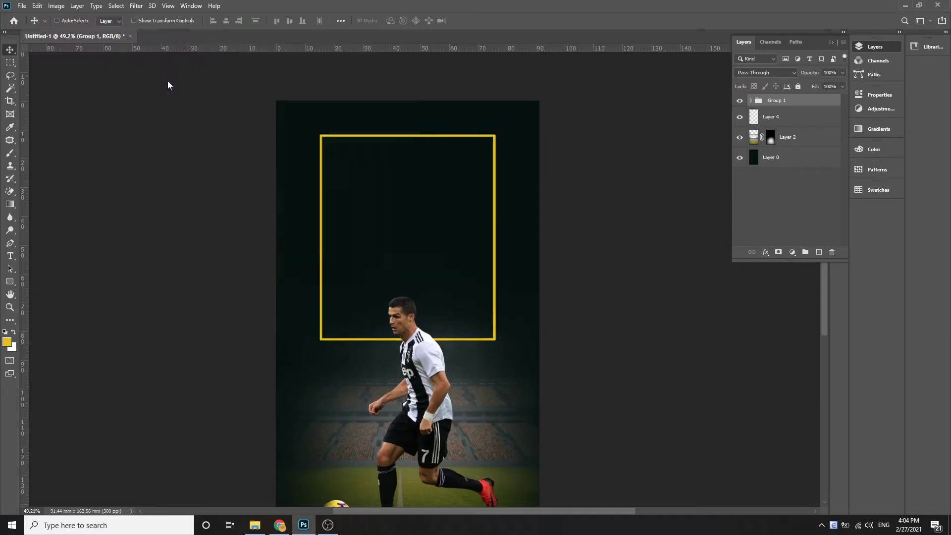
pyautogui.moveTo(418, 159); pyautogui.dragTo(451, 169)
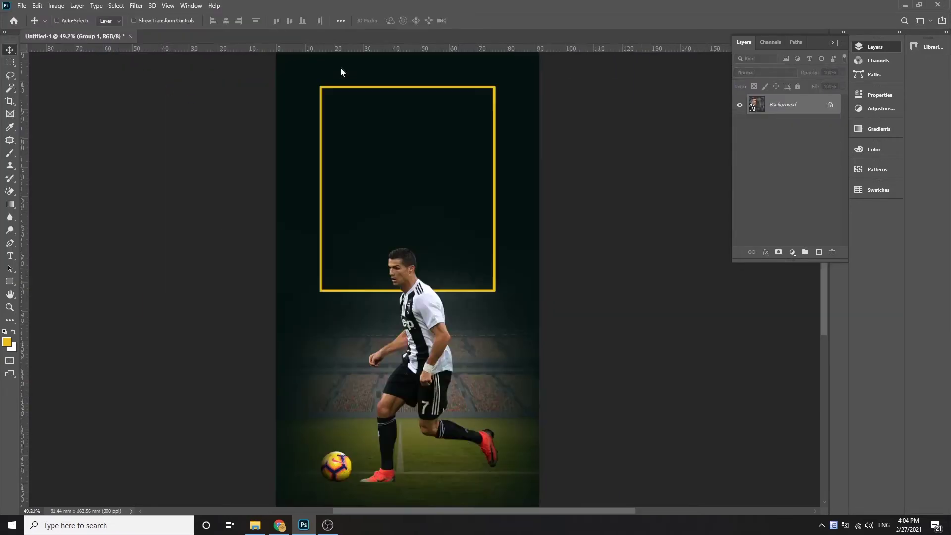
# Flip the portrait photo horizontally and move it left on the poster
pyautogui.hotkey('ctrl', 't')
pyautogui.rightClick(425, 171)
pyautogui.click(446, 339)
pyautogui.moveTo(453, 267); pyautogui.dragTo(332, 260)
pyautogui.press('Return')
# Start a pen path at the jersey edge, tracing up to the neck and chin
pyautogui.press('p')
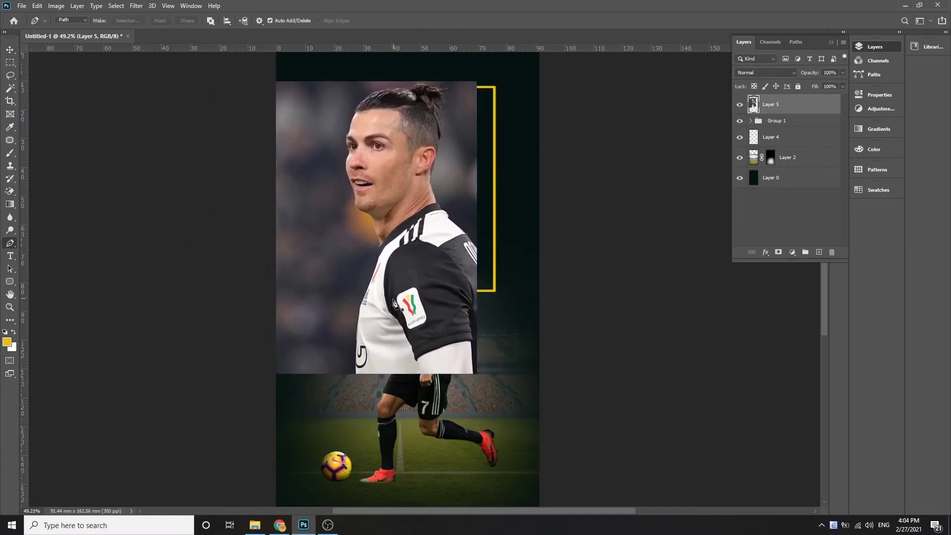
pyautogui.keyDown('alt'); pyautogui.scroll(5, 347, 381); pyautogui.keyUp('alt')
pyautogui.click(346, 385)
pyautogui.click(343, 233)
pyautogui.click(352, 187)
pyautogui.click(361, 140)
pyautogui.moveTo(388, 101); pyautogui.dragTo(330, 333)
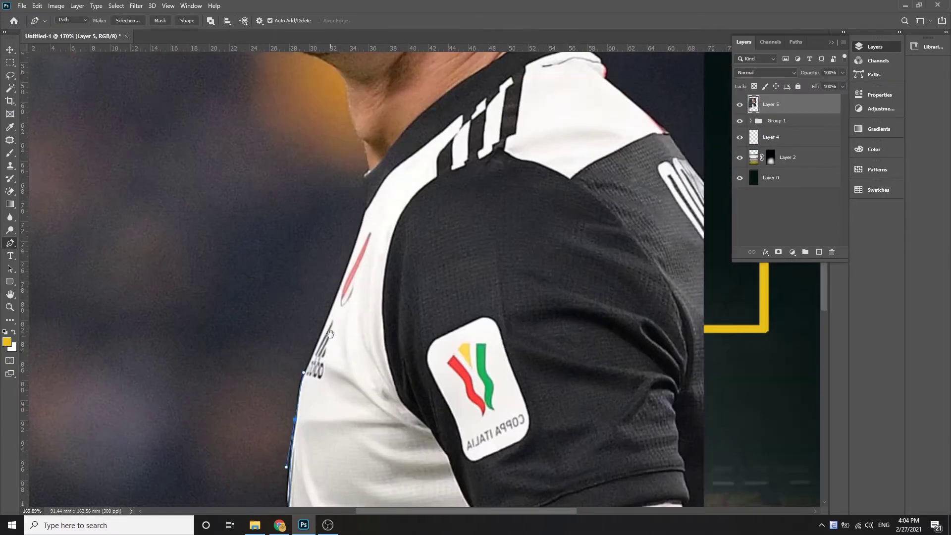
pyautogui.moveTo(368, 177); pyautogui.dragTo(392, 427)
pyautogui.click(387, 398)
pyautogui.click(379, 380)
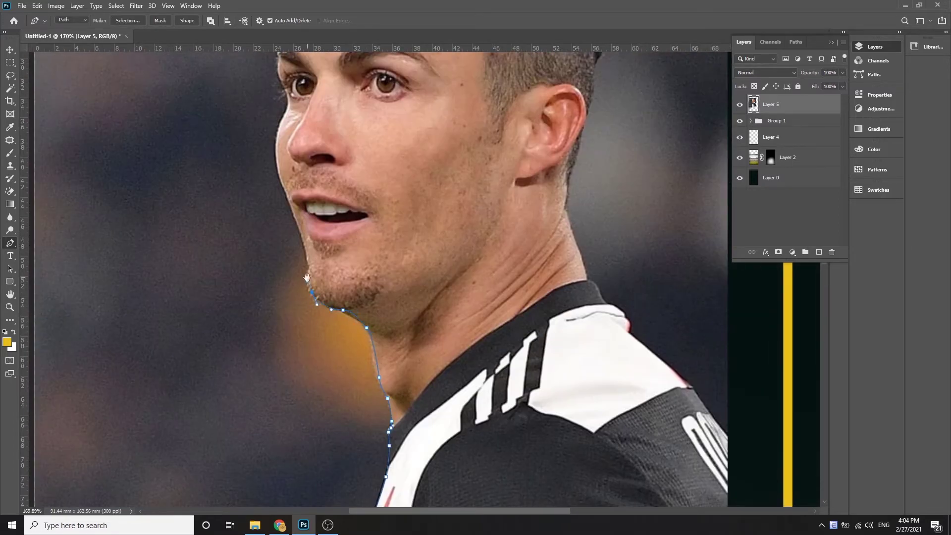
# Continue the path over the top of the head, around the hair bun toward the ear
pyautogui.moveTo(307, 278); pyautogui.dragTo(343, 429)
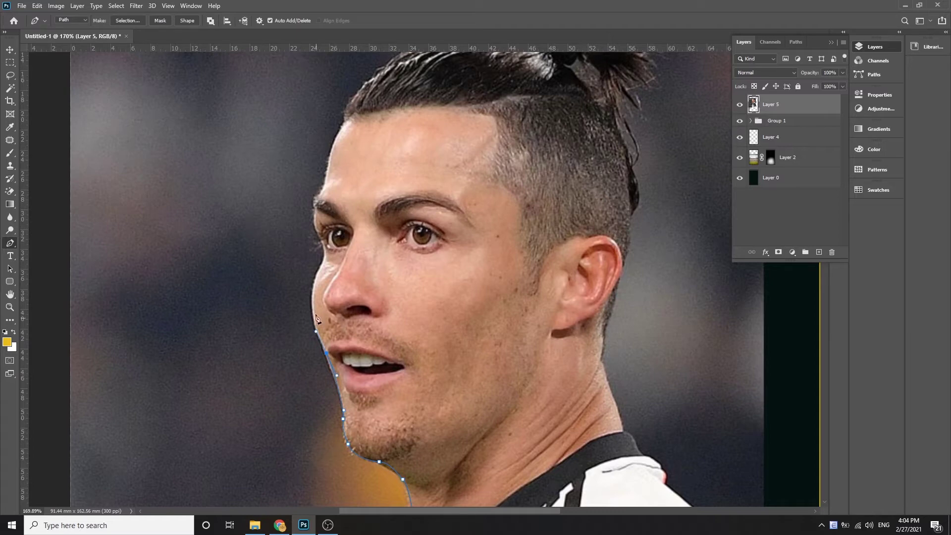
pyautogui.moveTo(320, 278); pyautogui.dragTo(373, 358)
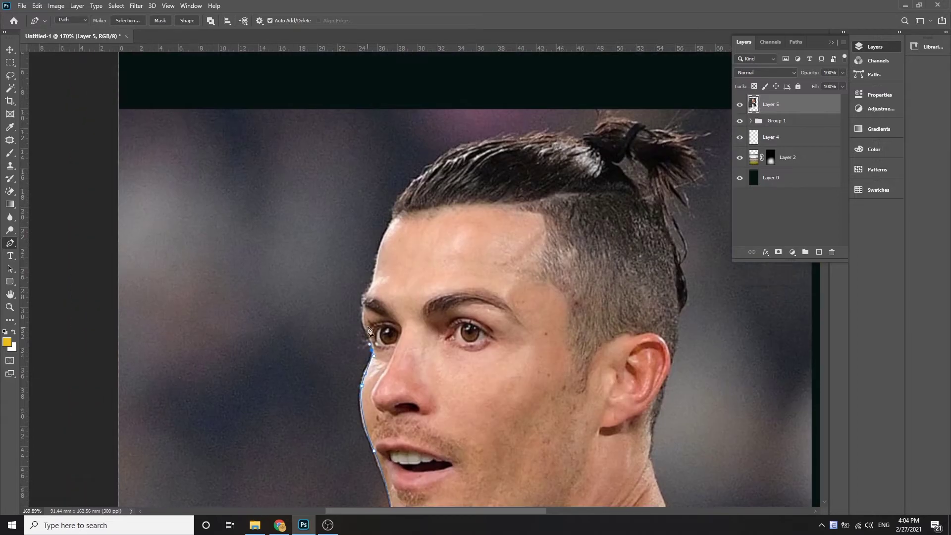
pyautogui.moveTo(388, 253); pyautogui.dragTo(286, 347)
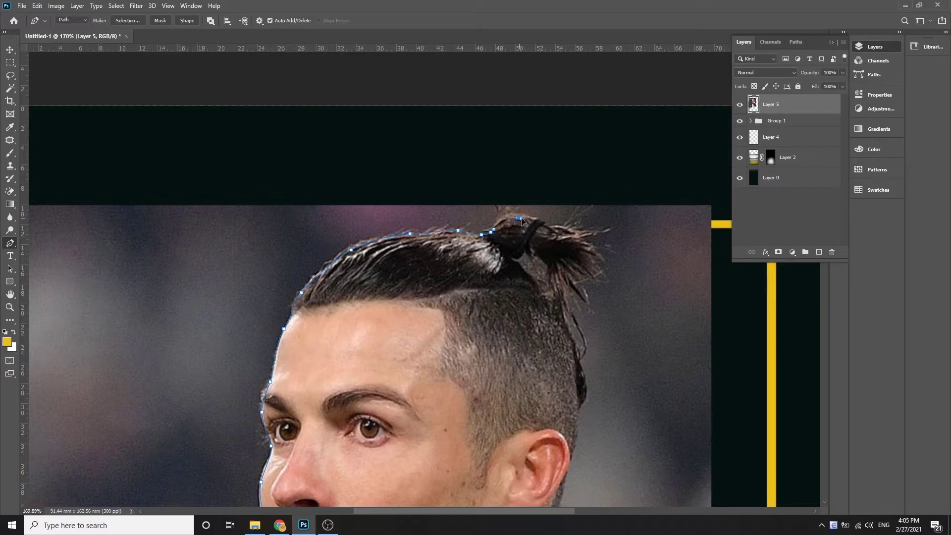
pyautogui.moveTo(537, 224); pyautogui.dragTo(356, 209)
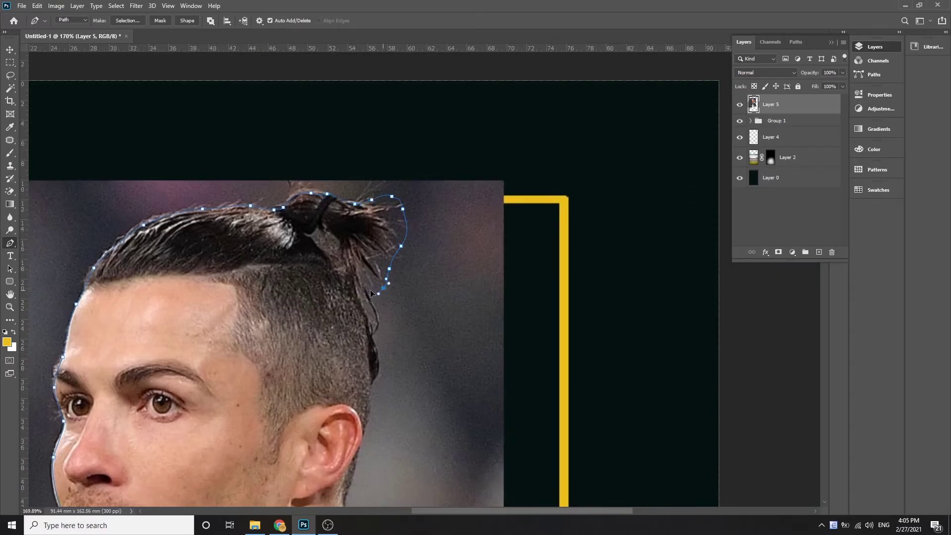
pyautogui.click(368, 291)
pyautogui.moveTo(377, 298); pyautogui.dragTo(366, 206)
pyautogui.click(363, 243)
pyautogui.click(366, 280)
pyautogui.scroll(-3, 365, 277)
pyautogui.click(354, 243)
# Trace down the back of the neck to the shoulder, then delete the uncut photo layer
pyautogui.moveTo(328, 360); pyautogui.dragTo(316, 300)
pyautogui.click(319, 287)
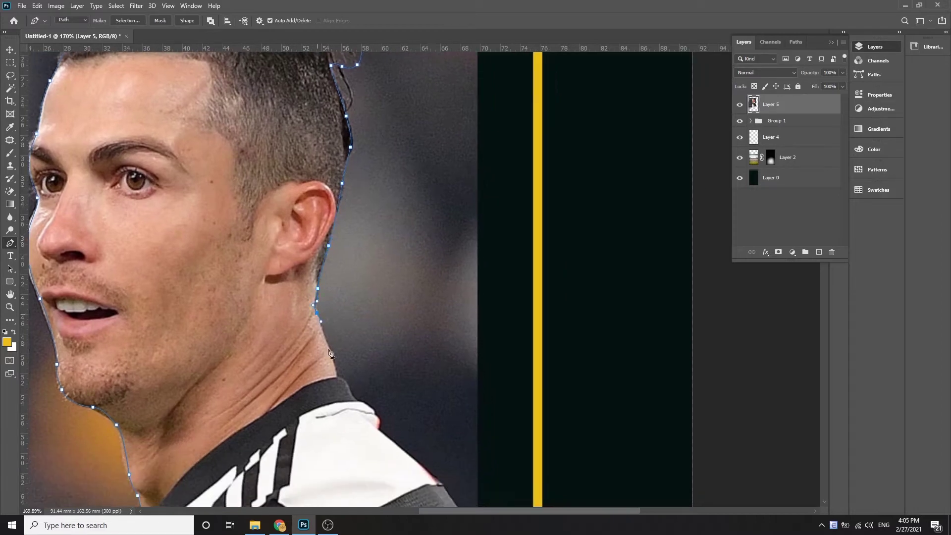
pyautogui.moveTo(330, 353); pyautogui.dragTo(313, 268)
pyautogui.click(314, 279)
pyautogui.moveTo(331, 302); pyautogui.dragTo(306, 233)
pyautogui.click(309, 233)
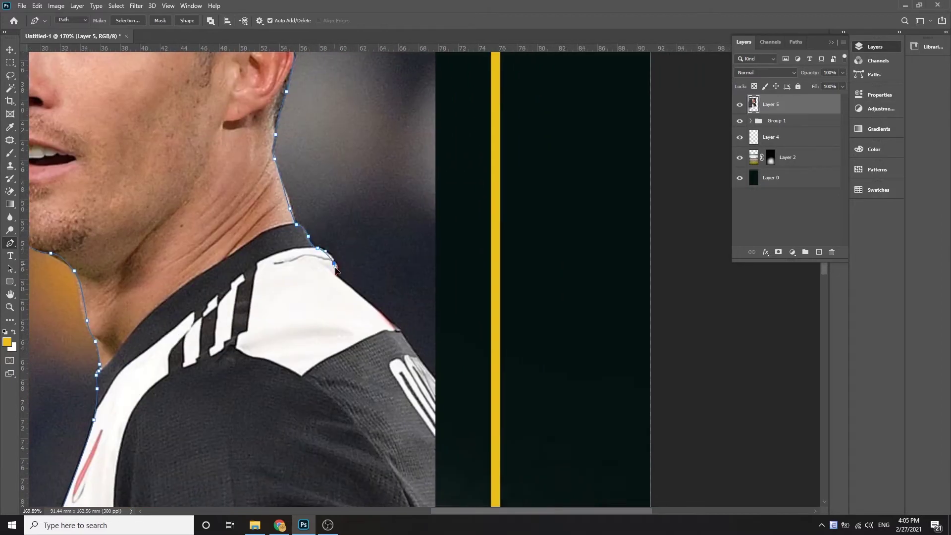
pyautogui.click(337, 282)
pyautogui.moveTo(337, 282); pyautogui.dragTo(346, 211)
pyautogui.moveTo(396, 251); pyautogui.dragTo(405, 258)
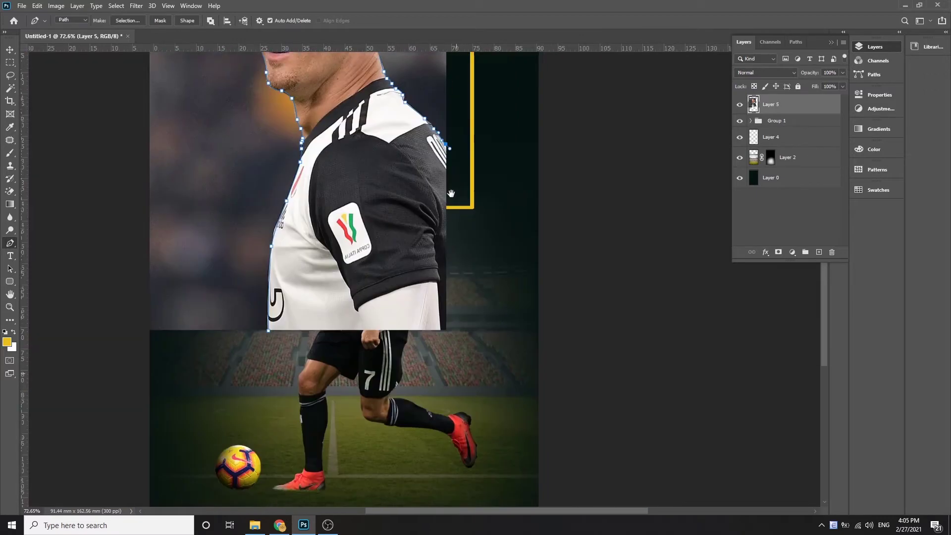
pyautogui.click(776, 124)
pyautogui.press('Delete')
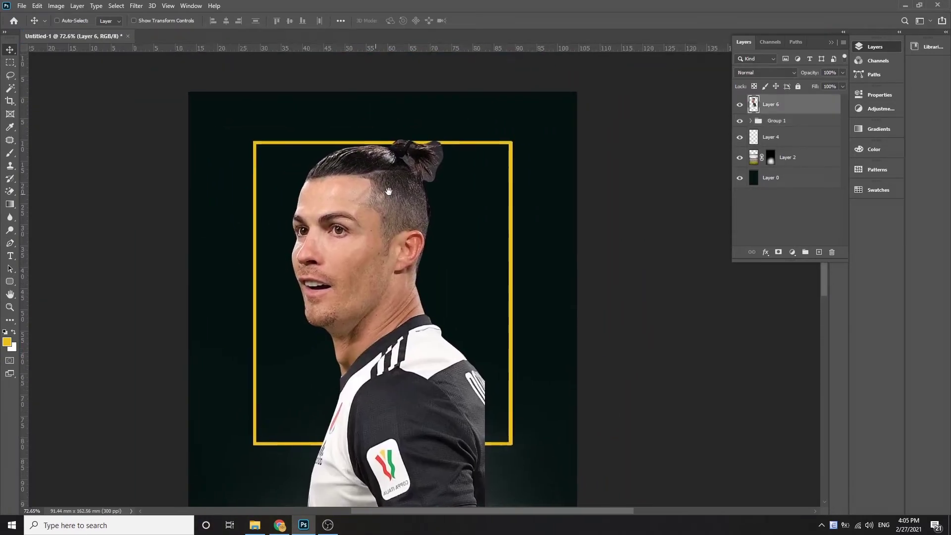
# Resize the cut-out portrait and move its layer below the player group
pyautogui.hotkey('ctrl', 't')
pyautogui.moveTo(486, 147)
pyautogui.mouseDown()
pyautogui.moveTo(483, 156)
pyautogui.moveTo(437, 123)
pyautogui.moveTo(433, 157)
pyautogui.mouseUp()
pyautogui.scroll(-3, 484, 156)
pyautogui.press('Return')
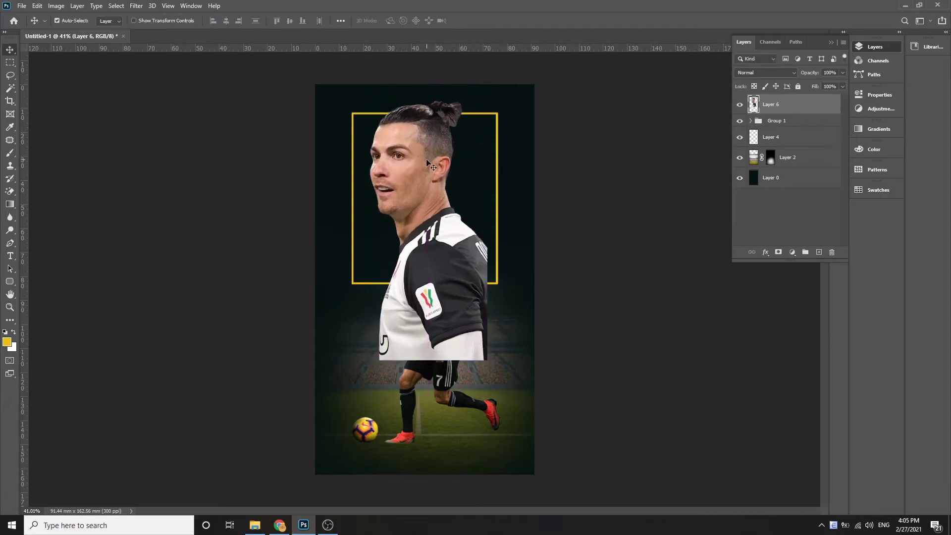
pyautogui.hotkey('ctrl', '[')
pyautogui.scroll(1, 400, 142)
# Nudge the portrait into the yellow frame, then lower the frame and portrait together
pyautogui.hotkey('ctrl', 't')
pyautogui.scroll(1, 397, 159)
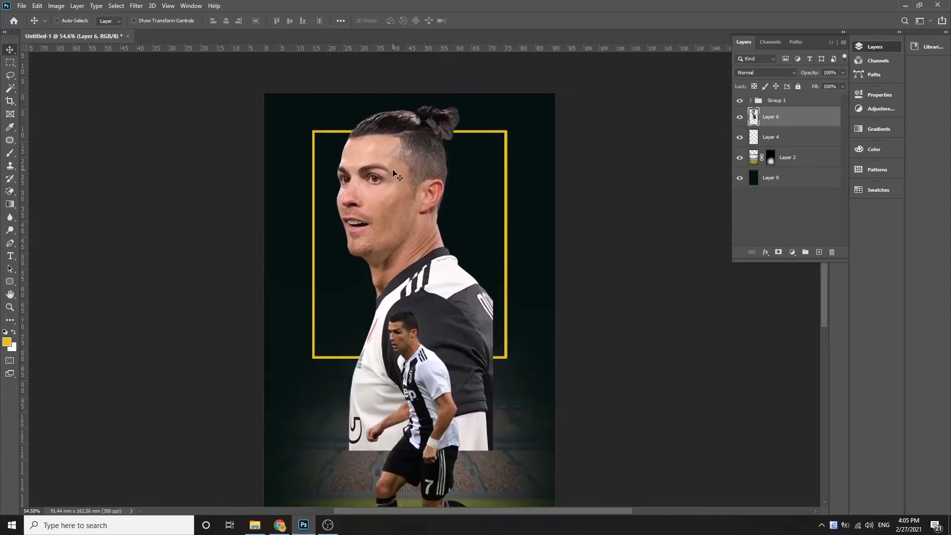
pyautogui.scroll(-1, 414, 200)
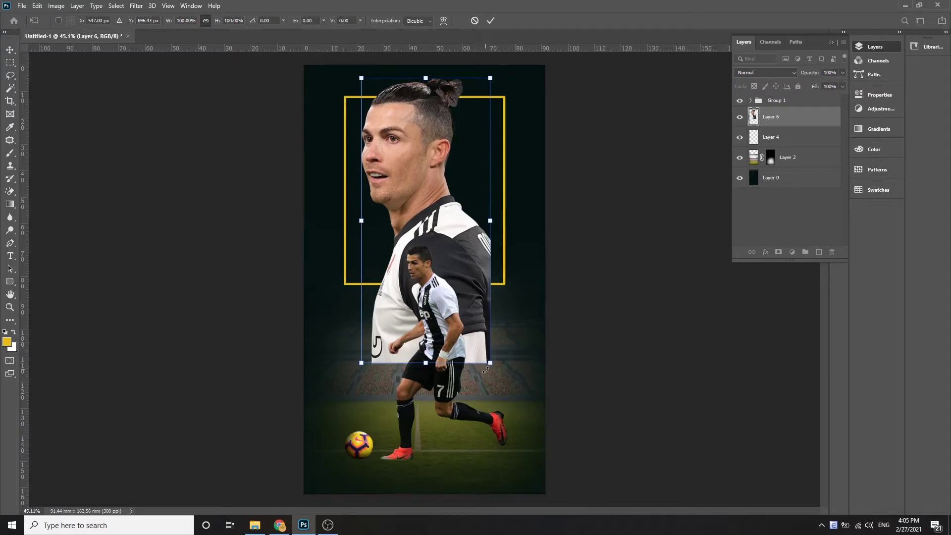
pyautogui.moveTo(472, 262); pyautogui.dragTo(473, 267)
pyautogui.press('Return')
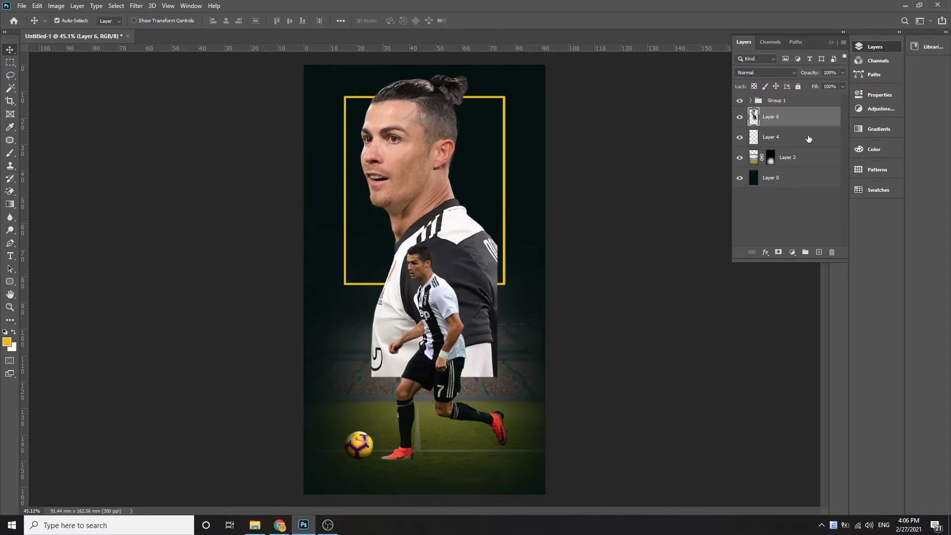
pyautogui.keyDown('shift'); pyautogui.click(810, 138); pyautogui.keyUp('shift')
pyautogui.moveTo(473, 180); pyautogui.dragTo(473, 187)
pyautogui.click(788, 117)
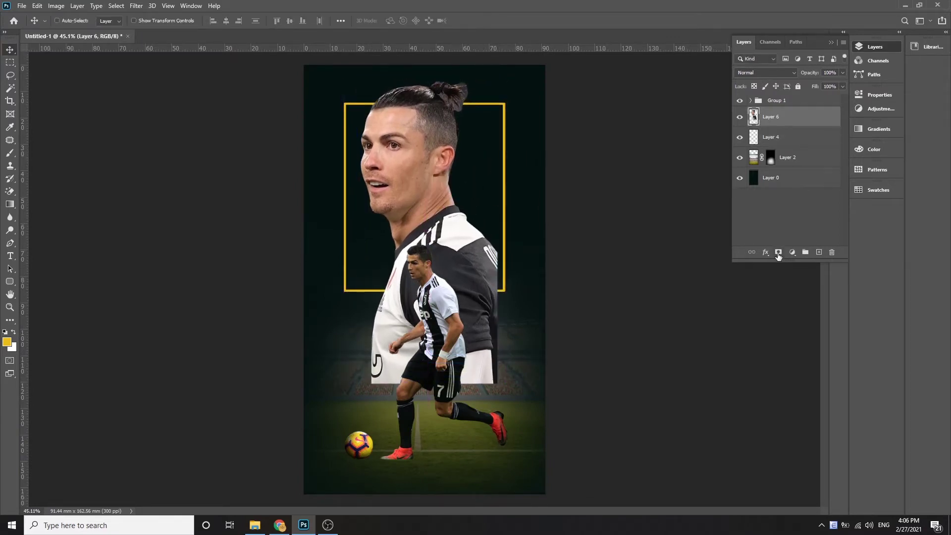
# Add a mask to Layer 6 and paint black to hide the portrait's shoulder and jersey
pyautogui.press('d')
pyautogui.click(779, 252)
pyautogui.press('b')
pyautogui.moveTo(456, 303); pyautogui.dragTo(416, 376)
pyautogui.moveTo(495, 347); pyautogui.dragTo(404, 350)
pyautogui.press('0')
pyautogui.press('[')
pyautogui.scroll(7, 445, 292)
pyautogui.moveTo(585, 263)
pyautogui.mouseDown()
pyautogui.moveTo(500, 393)
pyautogui.moveTo(340, 287)
pyautogui.moveTo(453, 315)
pyautogui.mouseUp()
# Paint white at 10% opacity to bring back some jersey, then return to a smaller black brush
pyautogui.press('x')
pyautogui.press('1')
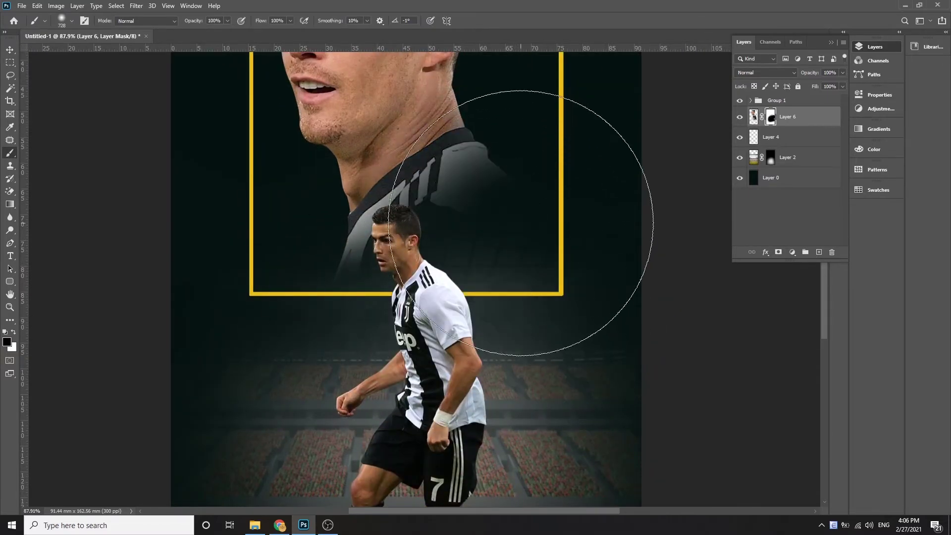
pyautogui.moveTo(542, 223); pyautogui.dragTo(510, 337)
pyautogui.press('x')
pyautogui.press('0')
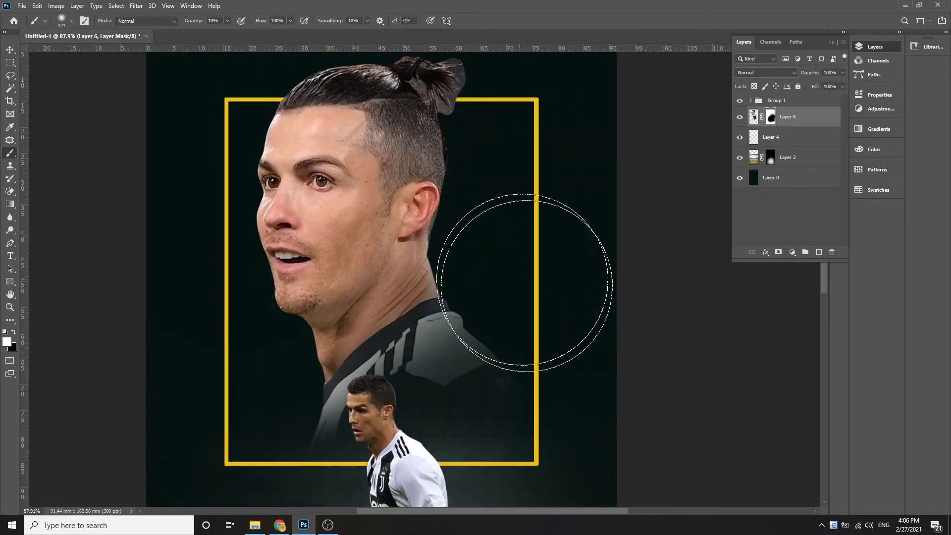
pyautogui.scroll(-3, 549, 340)
pyautogui.press('[')
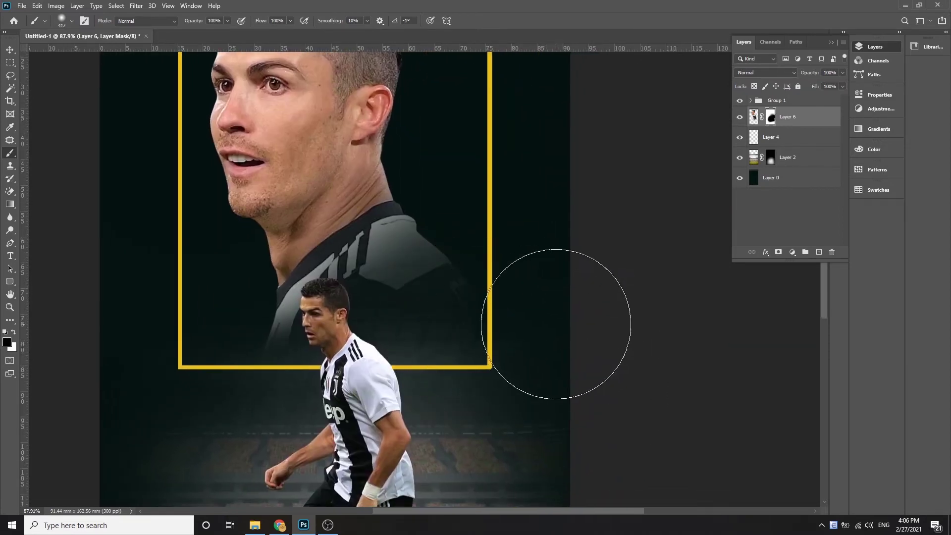
pyautogui.hscroll(-3, 495, 293)
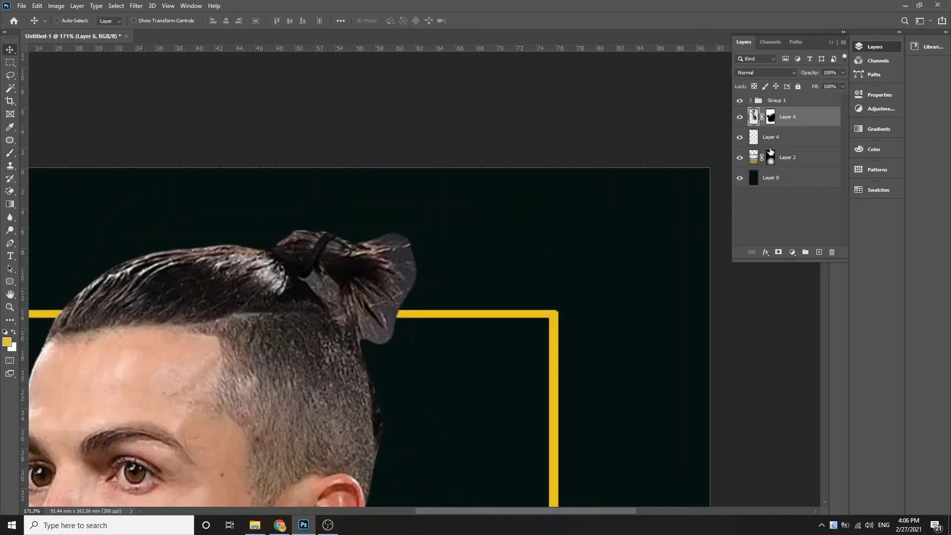
# On Layer 6's mask, paint black over the grey patches beside and under the hair bun
pyautogui.click(771, 117)
pyautogui.press('d')
pyautogui.press('b')
pyautogui.moveTo(312, 266)
pyautogui.mouseDown()
pyautogui.moveTo(416, 226)
pyautogui.moveTo(424, 298)
pyautogui.moveTo(389, 335)
pyautogui.moveTo(409, 281)
pyautogui.mouseUp()
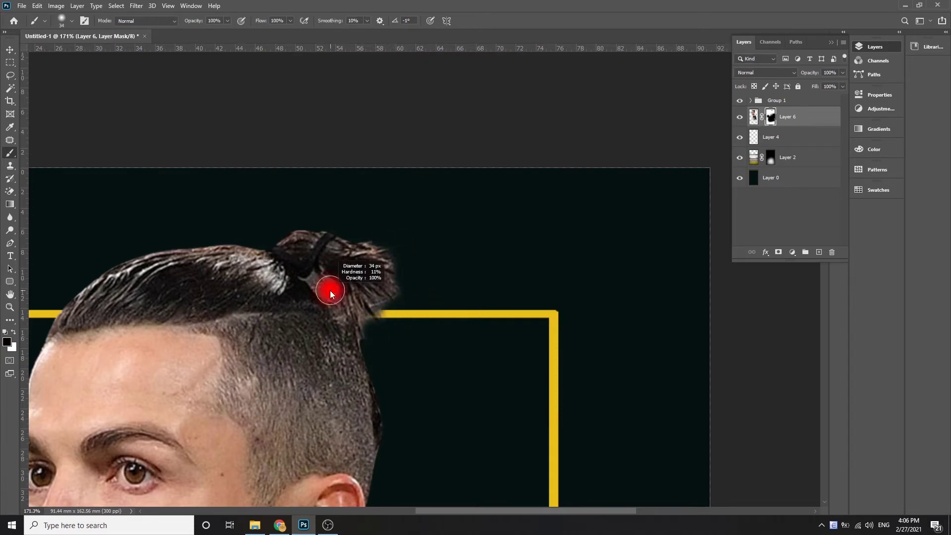
pyautogui.moveTo(329, 286); pyautogui.dragTo(357, 340)
pyautogui.scroll(-3, 389, 456)
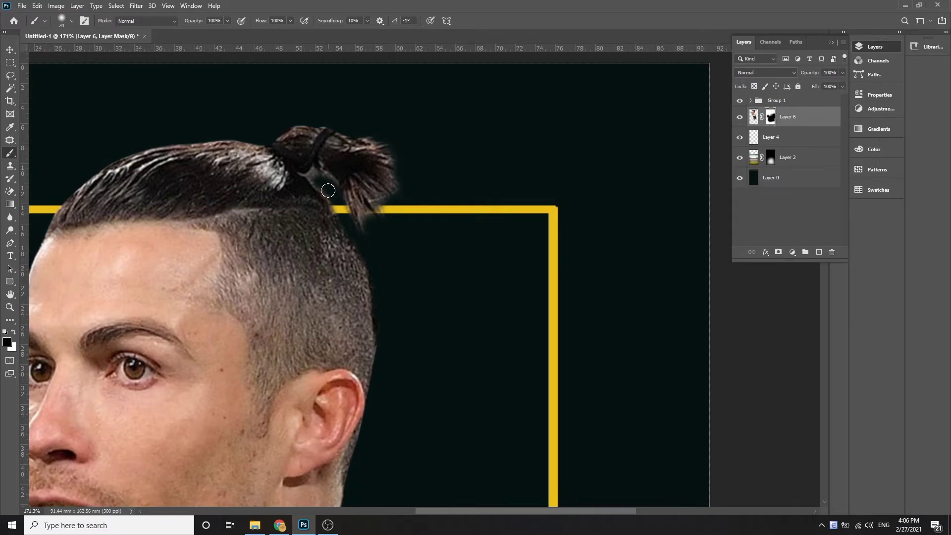
pyautogui.scroll(-3, 368, 233)
pyautogui.hscroll(-3, 367, 233)
pyautogui.scroll(3, 469, 237)
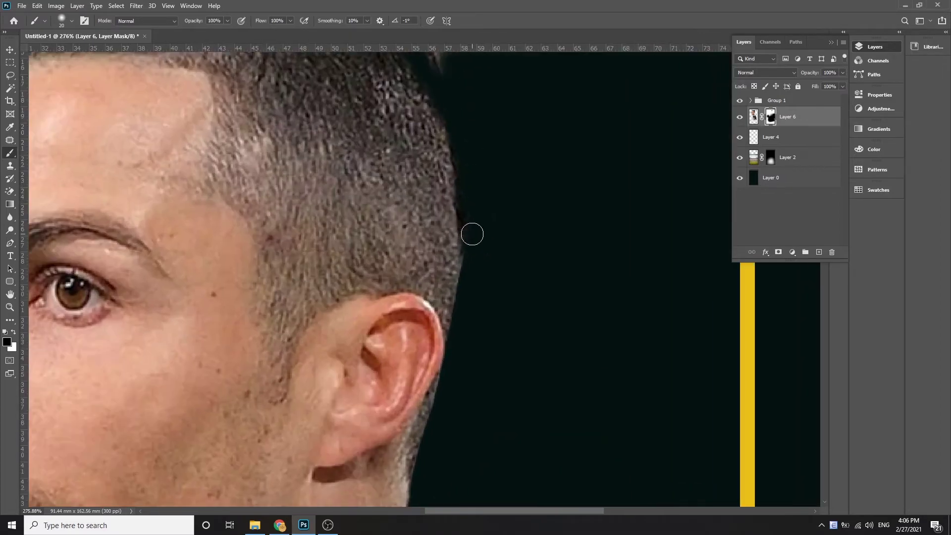
pyautogui.scroll(4, 467, 322)
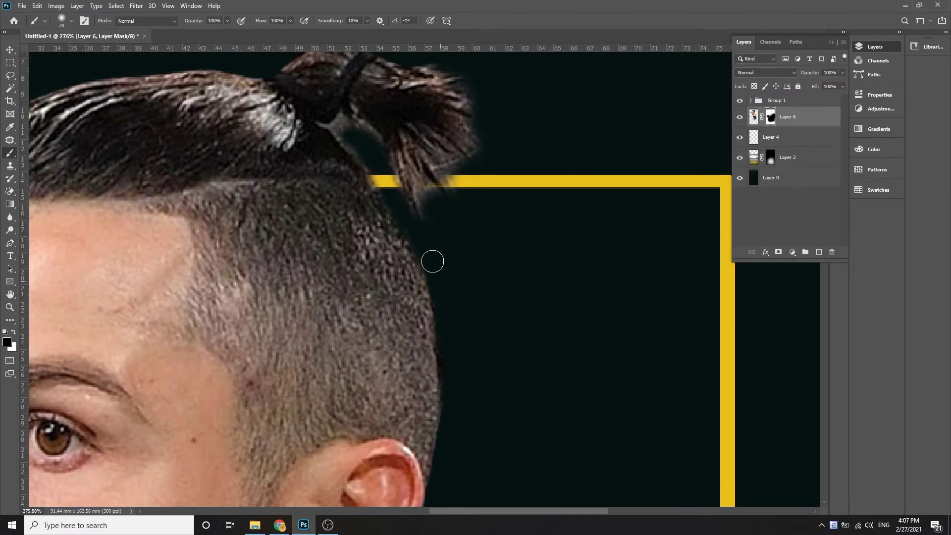
pyautogui.scroll(1, 436, 269)
pyautogui.scroll(2, 374, 233)
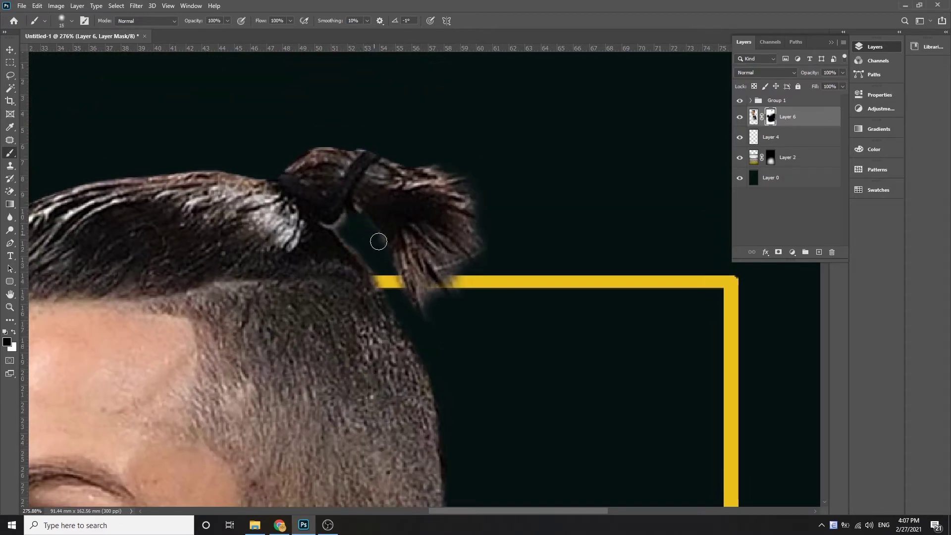
# Shrink the brush to a fine tip and bring the bun's edge and frame corner into view
pyautogui.moveTo(361, 248); pyautogui.dragTo(339, 226)
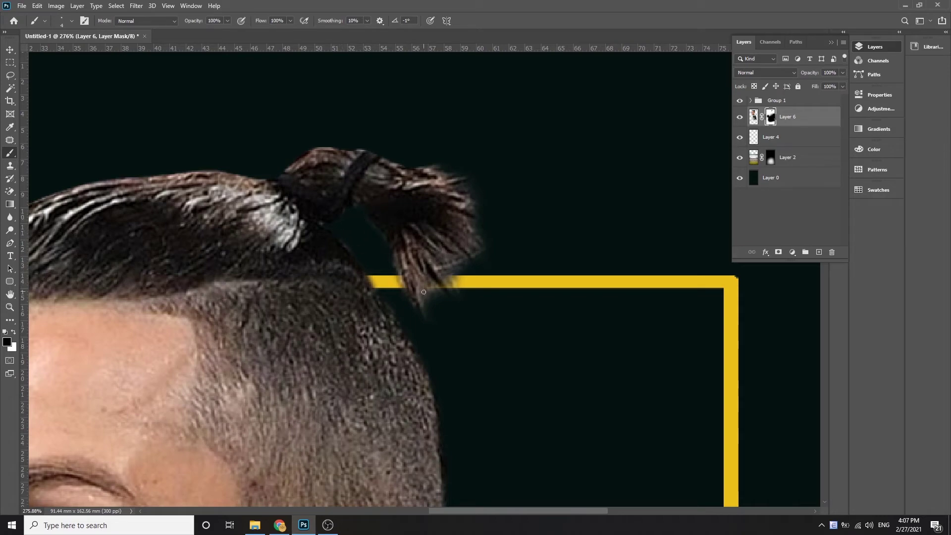
pyautogui.moveTo(450, 309); pyautogui.dragTo(342, 326)
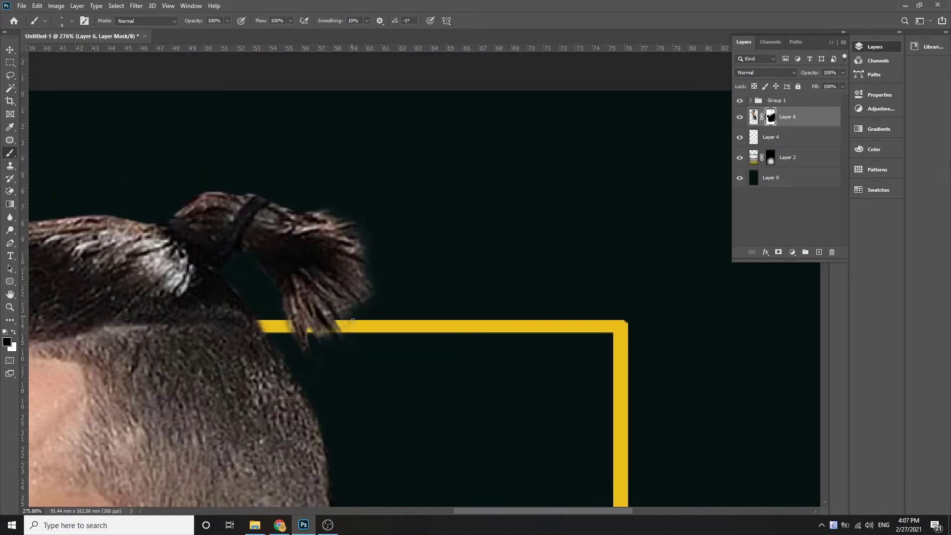
pyautogui.moveTo(298, 349); pyautogui.dragTo(326, 385)
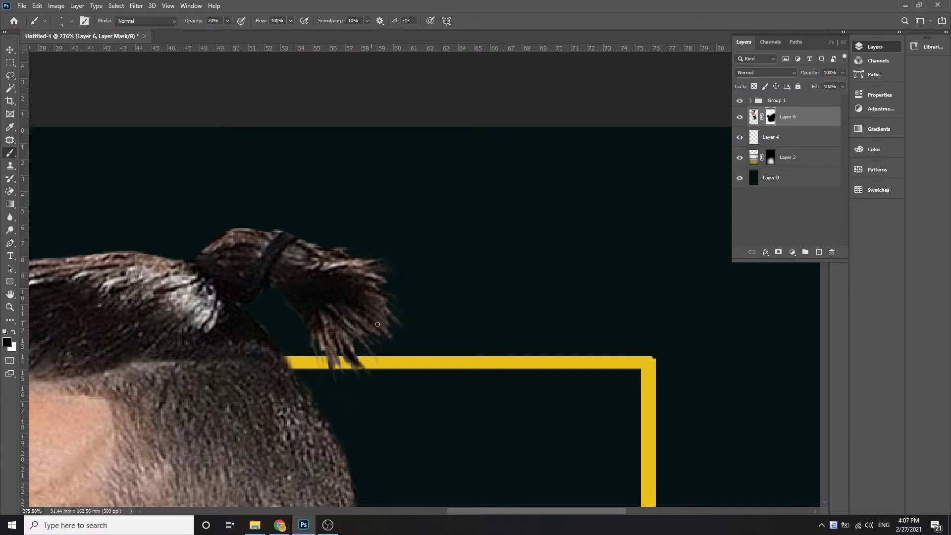
pyautogui.moveTo(374, 276); pyautogui.dragTo(428, 220)
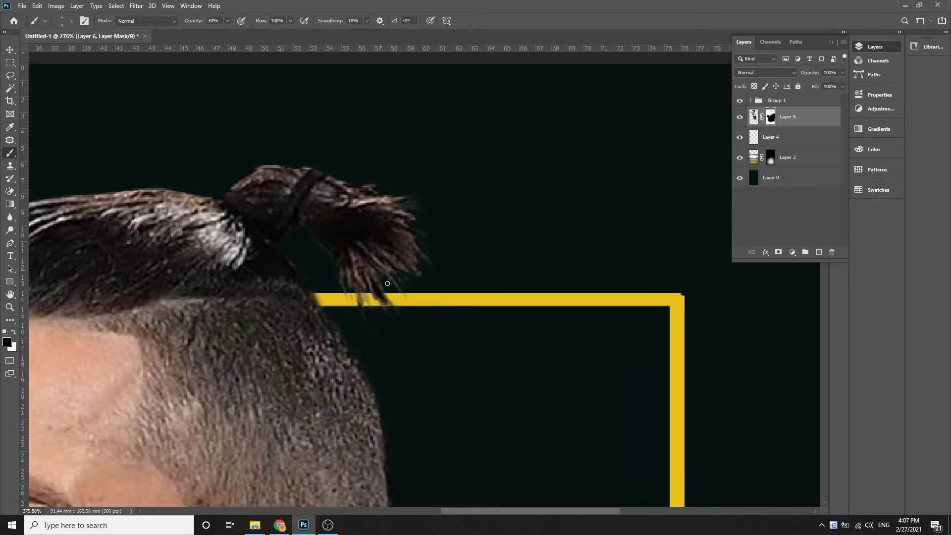
# Lock Layer 6's transparent pixels and darken the grey hair strands at 20% brush opacity
pyautogui.press('v')
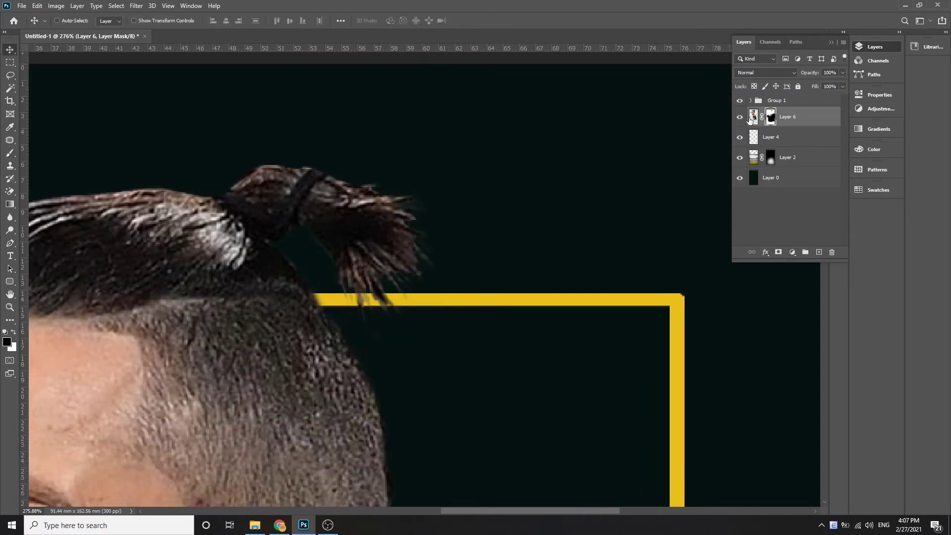
pyautogui.click(755, 118)
pyautogui.click(755, 86)
pyautogui.press('b')
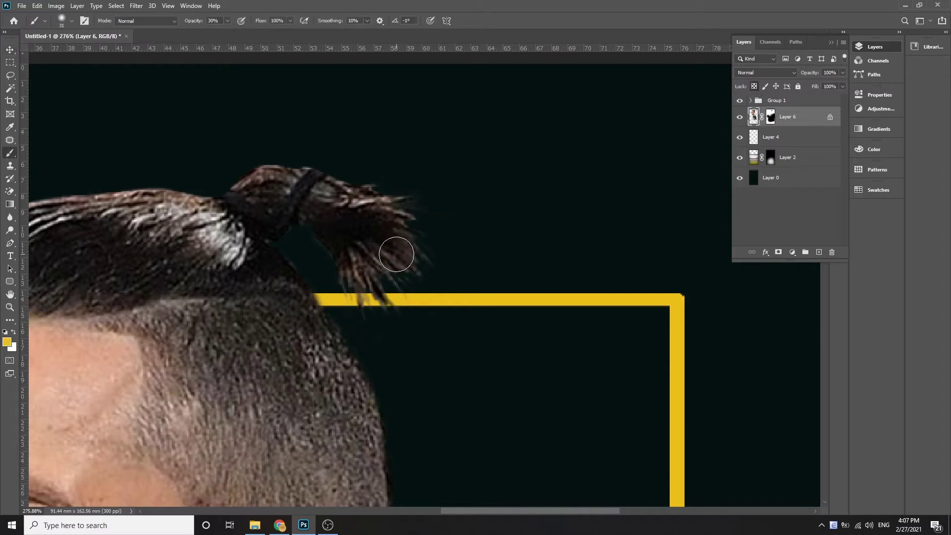
pyautogui.press('2')
pyautogui.moveTo(361, 265); pyautogui.dragTo(383, 259)
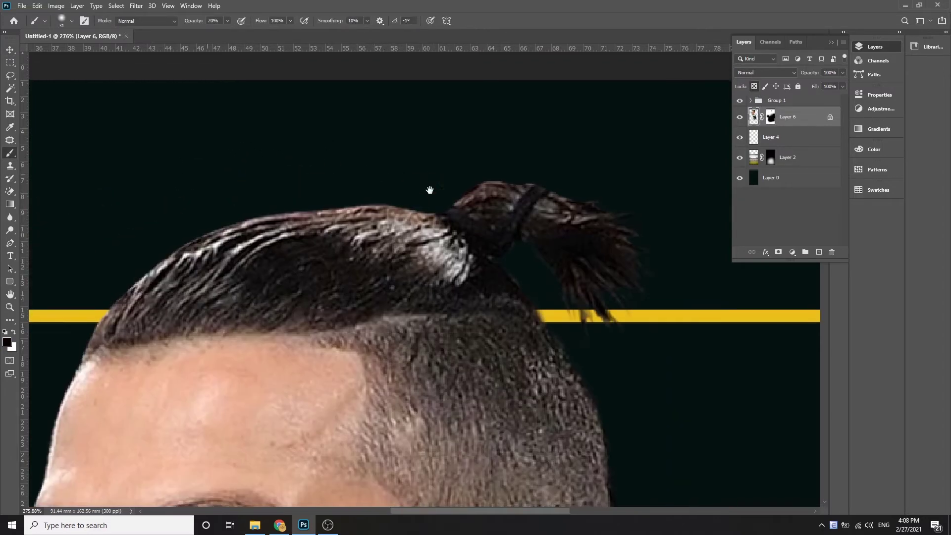
pyautogui.moveTo(199, 169); pyautogui.dragTo(436, 185)
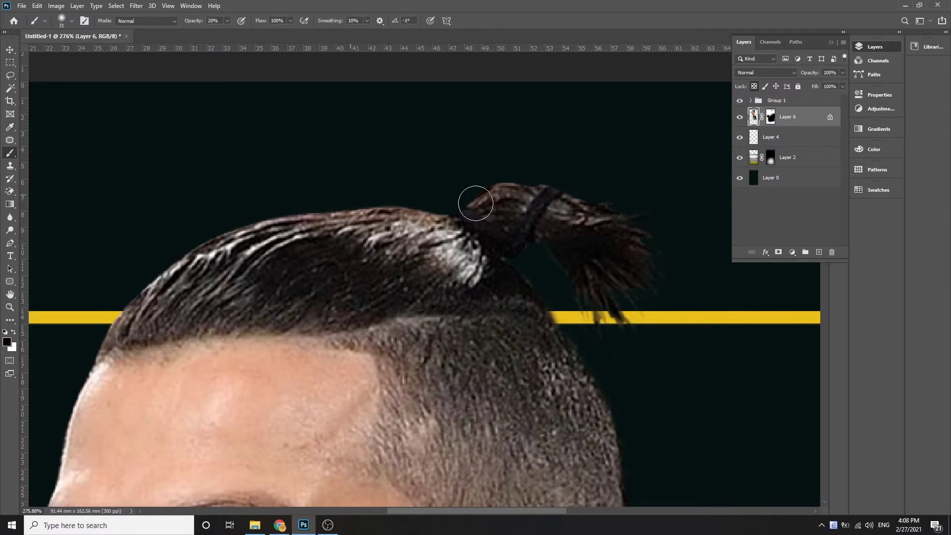
pyautogui.scroll(-2, 426, 233)
# Zoom back out to view the whole poster
pyautogui.press('v')
pyautogui.scroll(-3, 414, 340)
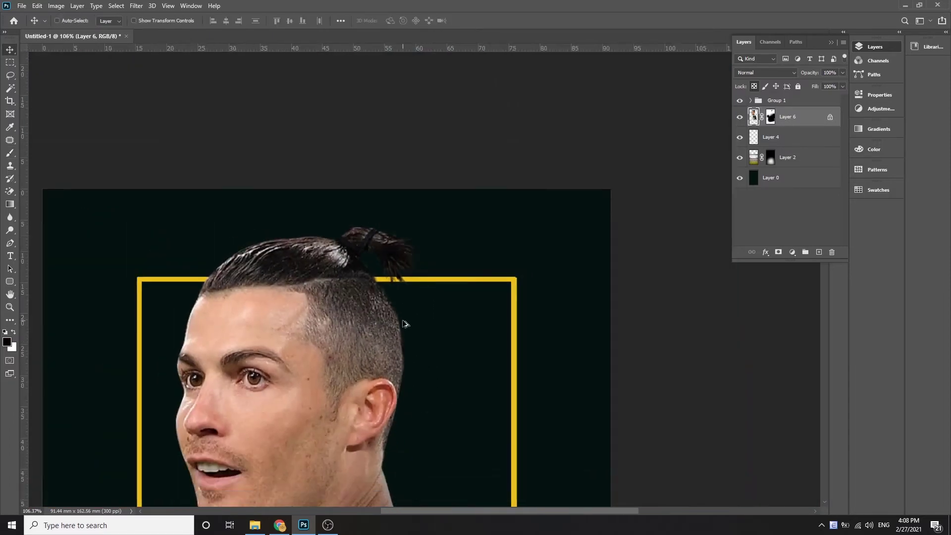
pyautogui.scroll(-2, 403, 323)
pyautogui.moveTo(388, 177); pyautogui.dragTo(388, 154)
pyautogui.scroll(-1, 412, 176)
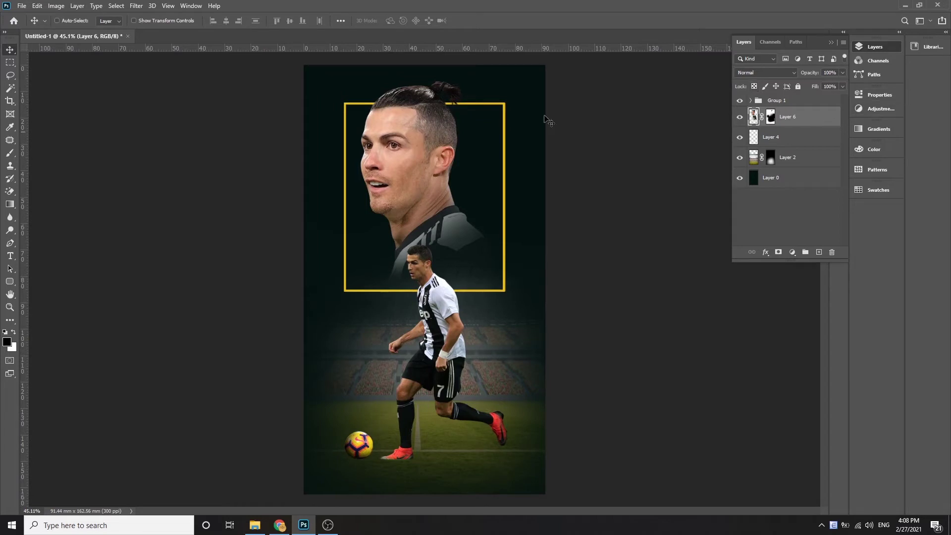
pyautogui.click(56, 5)
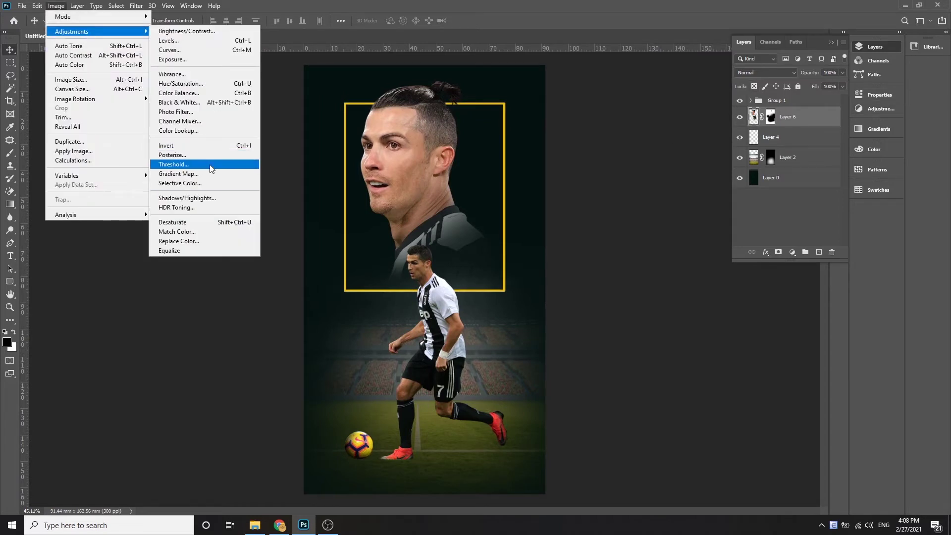
# Apply Levels (8, 0.71, 247) to the portrait head to deepen its contrast
pyautogui.click(178, 40)
pyautogui.moveTo(561, 245); pyautogui.dragTo(574, 244)
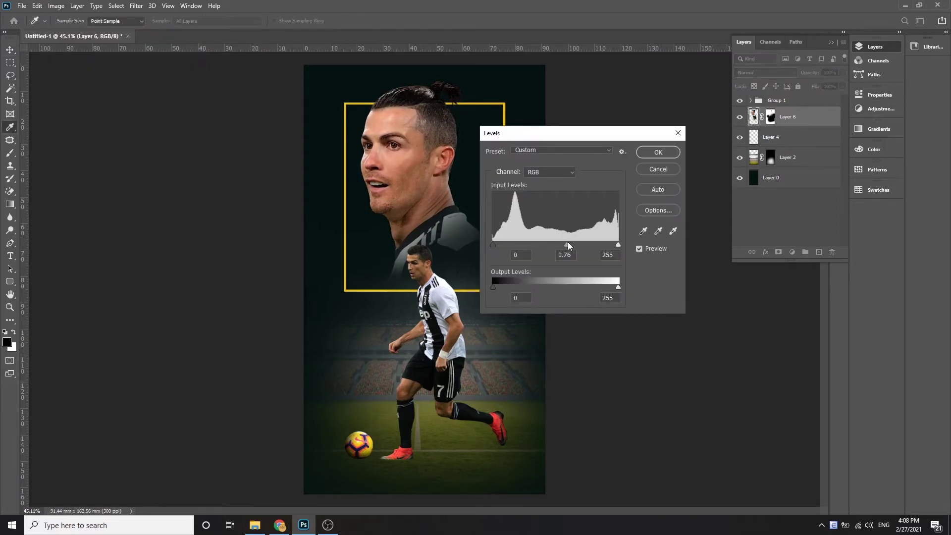
pyautogui.moveTo(493, 245); pyautogui.dragTo(501, 245)
pyautogui.moveTo(615, 244); pyautogui.dragTo(570, 244)
pyautogui.click(640, 248)
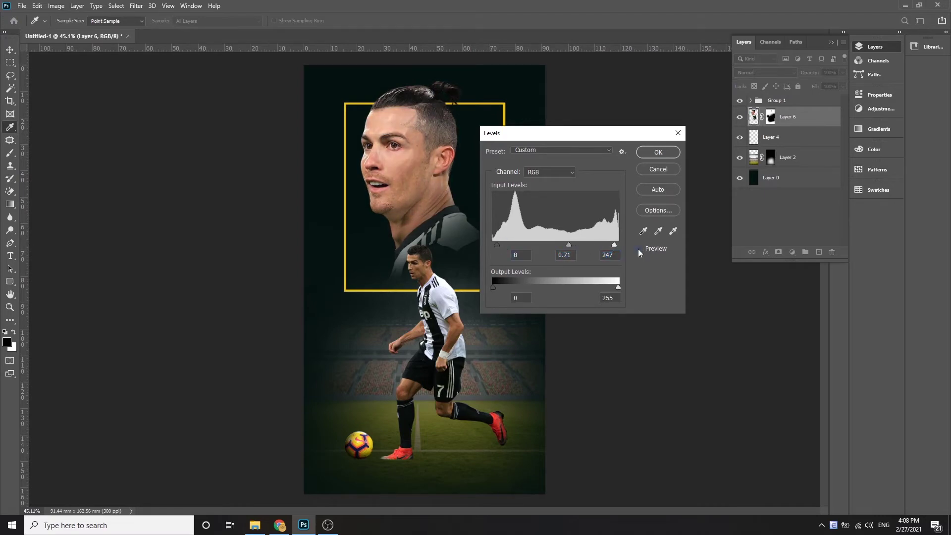
pyautogui.click(658, 152)
# Load the portrait head's outline as a selection, then clear it
pyautogui.press('v')
pyautogui.scroll(5, 366, 203)
pyautogui.scroll(1, 666, 171)
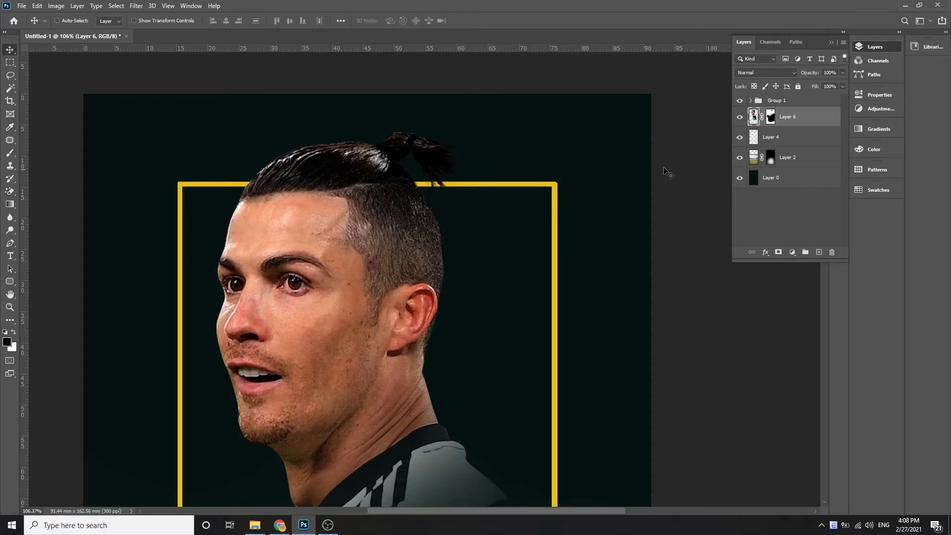
pyautogui.keyDown('ctrl'); pyautogui.click(754, 116); pyautogui.keyUp('ctrl')
pyautogui.scroll(-1, 510, 195)
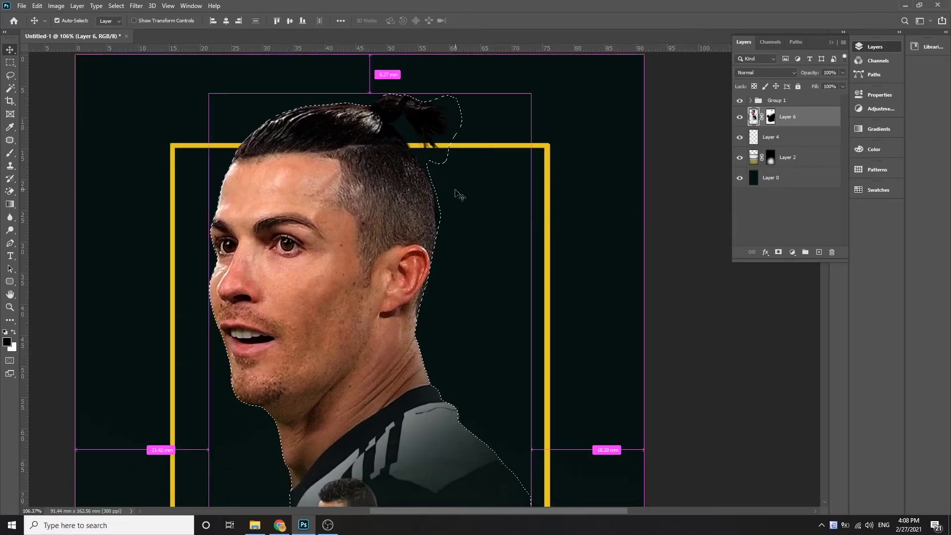
pyautogui.hotkey('ctrl', 'd')
pyautogui.scroll(1, 381, 220)
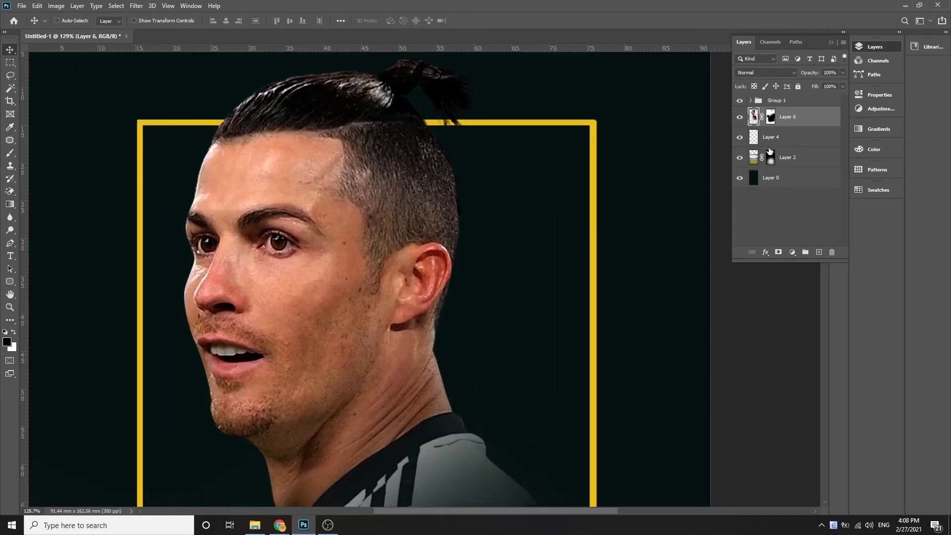
pyautogui.scroll(1, 249, 248)
# Merge the portrait and its mask into a single layer, Layer 7
pyautogui.rightClick(814, 117)
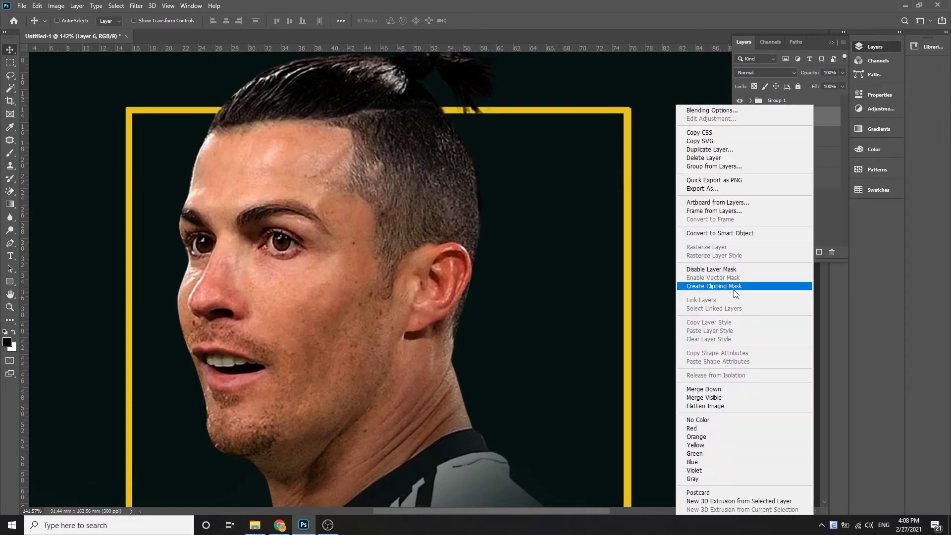
pyautogui.click(713, 210)
pyautogui.click(548, 177)
pyautogui.rightClick(807, 117)
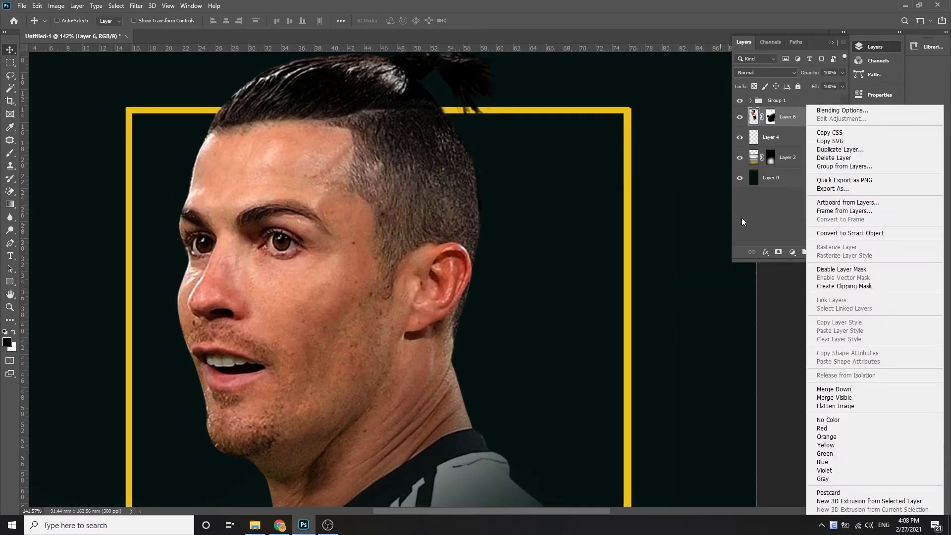
pyautogui.click(742, 219)
pyautogui.click(819, 252)
pyautogui.keyDown('shift'); pyautogui.click(794, 141); pyautogui.keyUp('shift')
pyautogui.hotkey('ctrl', 'e')
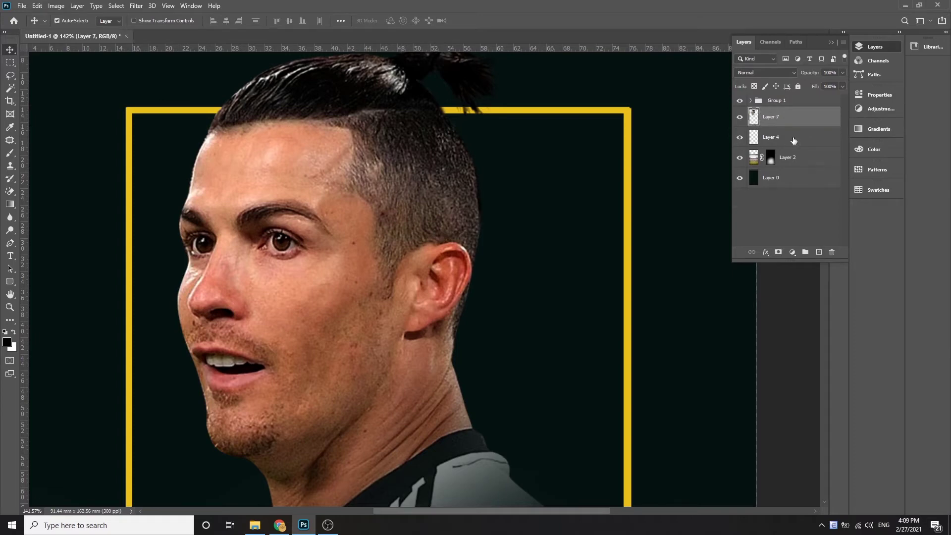
# Select the head's outline and add a new empty Layer 8 above it
pyautogui.keyDown('ctrl'); pyautogui.click(754, 116); pyautogui.keyUp('ctrl')
pyautogui.scroll(-2, 298, 286)
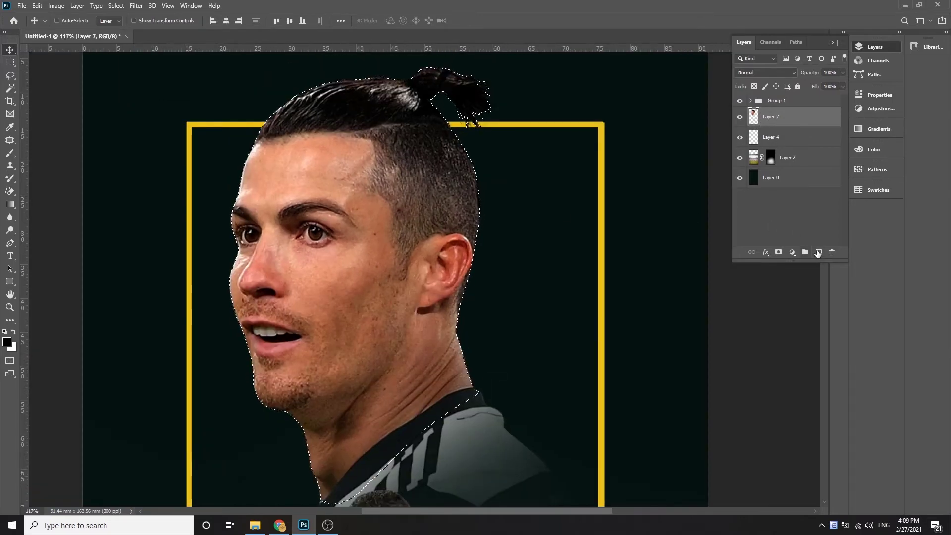
pyautogui.hotkey('ctrl', 'shift', 'alt', 'n')
# Paint yellow brushwork over the hair bun and around the head on Layer 8
pyautogui.press('b')
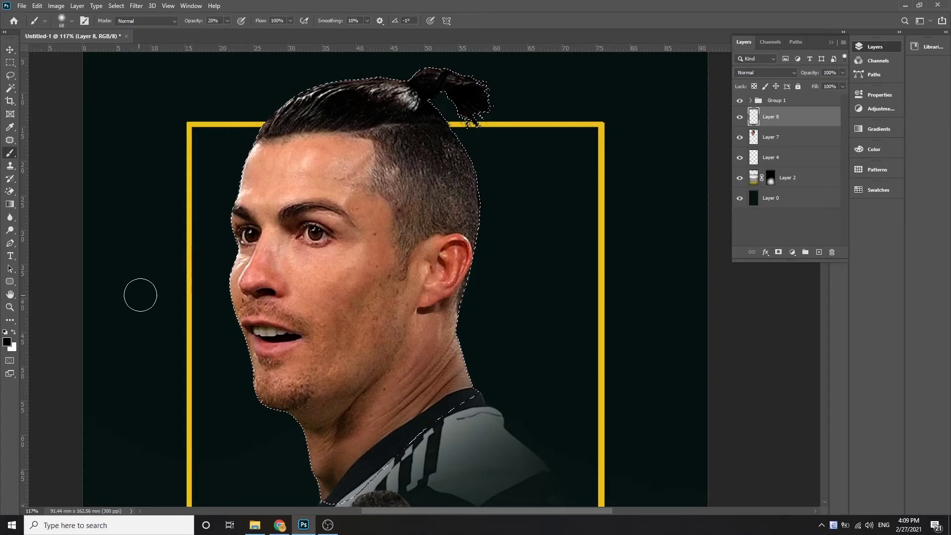
pyautogui.keyDown('alt'); pyautogui.click(191, 151); pyautogui.keyUp('alt')
pyautogui.moveTo(486, 332); pyautogui.dragTo(337, 314)
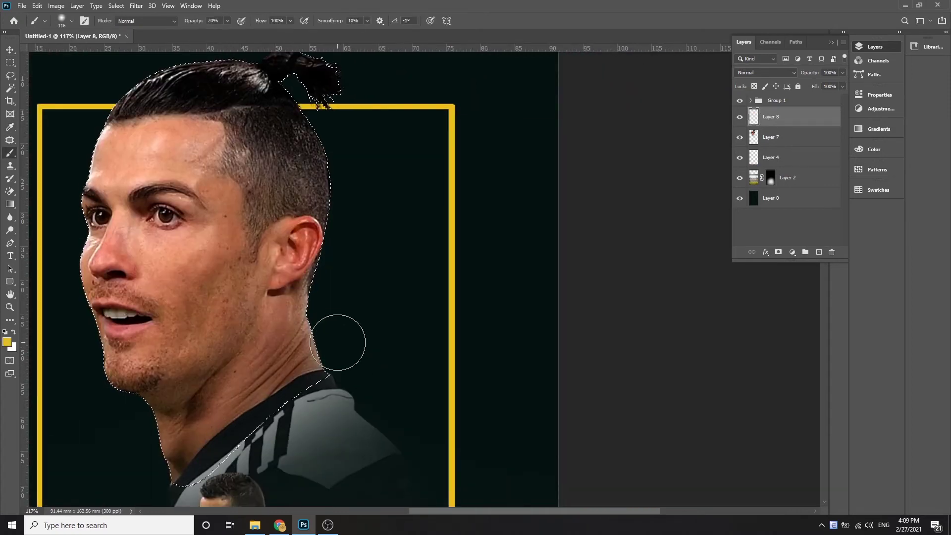
pyautogui.moveTo(335, 131); pyautogui.dragTo(408, 325)
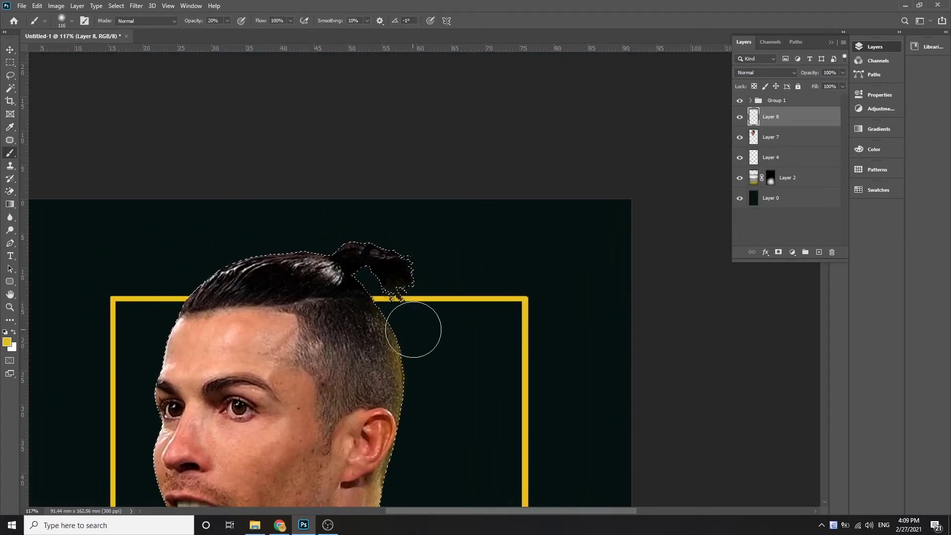
pyautogui.moveTo(375, 290); pyautogui.dragTo(374, 233)
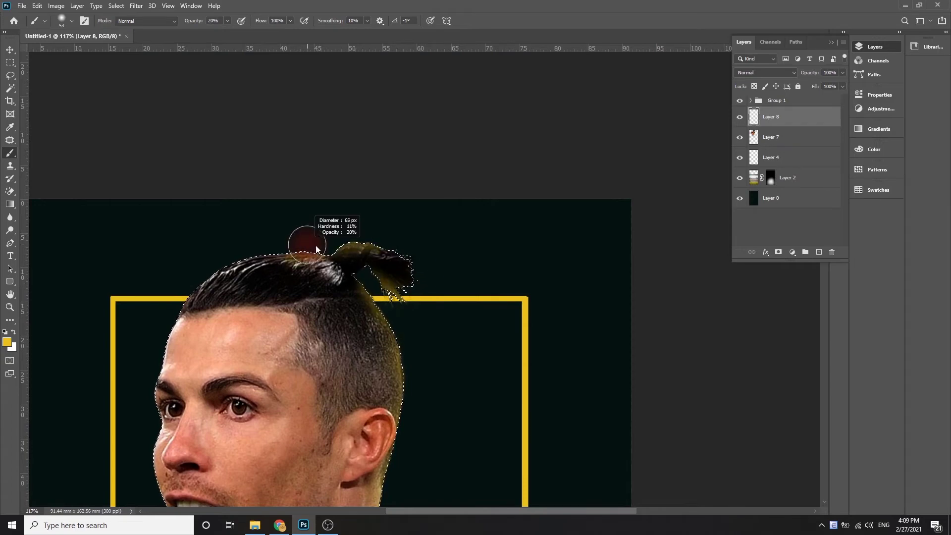
pyautogui.moveTo(154, 329); pyautogui.dragTo(239, 175)
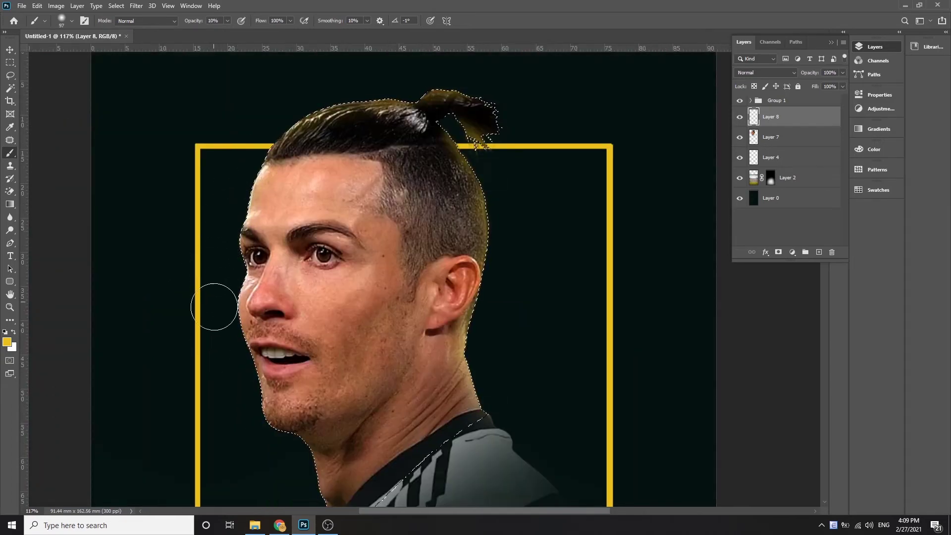
pyautogui.moveTo(280, 448); pyautogui.dragTo(234, 316)
pyautogui.moveTo(279, 272)
pyautogui.mouseDown()
pyautogui.moveTo(248, 396)
pyautogui.moveTo(303, 344)
pyautogui.mouseUp()
pyautogui.moveTo(180, 171); pyautogui.dragTo(206, 294)
# Lower the brush opacity to 10%, after trying 22% and 50%
pyautogui.click(228, 22)
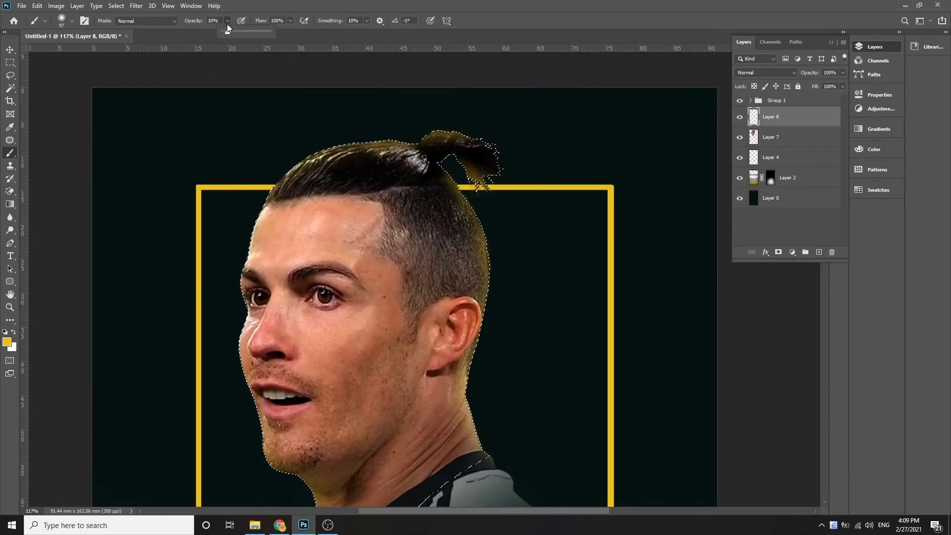
pyautogui.moveTo(235, 34); pyautogui.dragTo(233, 34)
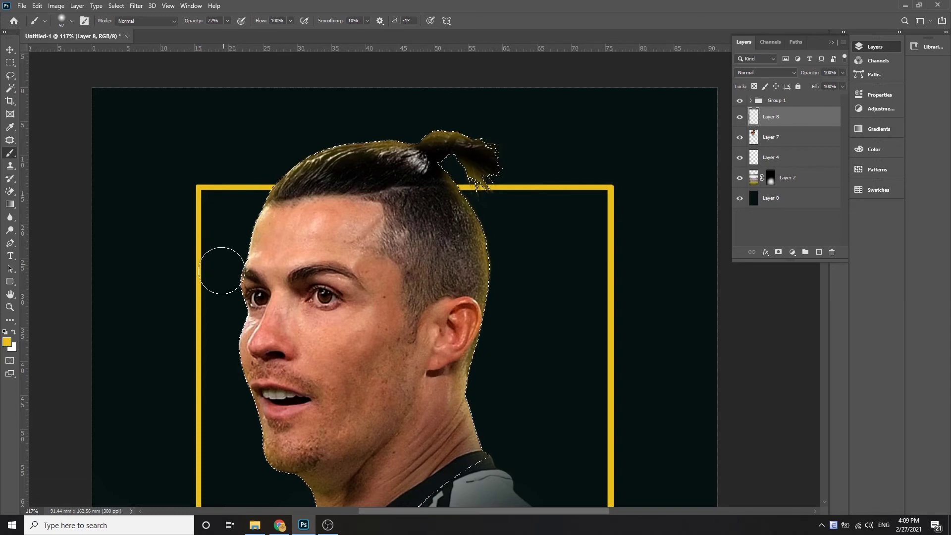
pyautogui.scroll(-3, 225, 327)
pyautogui.press('5')
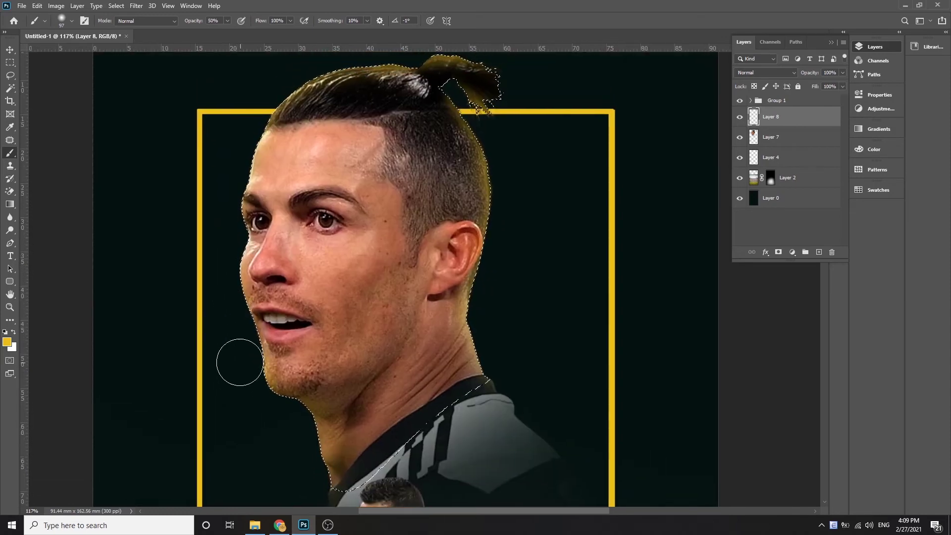
pyautogui.scroll(-3, 232, 307)
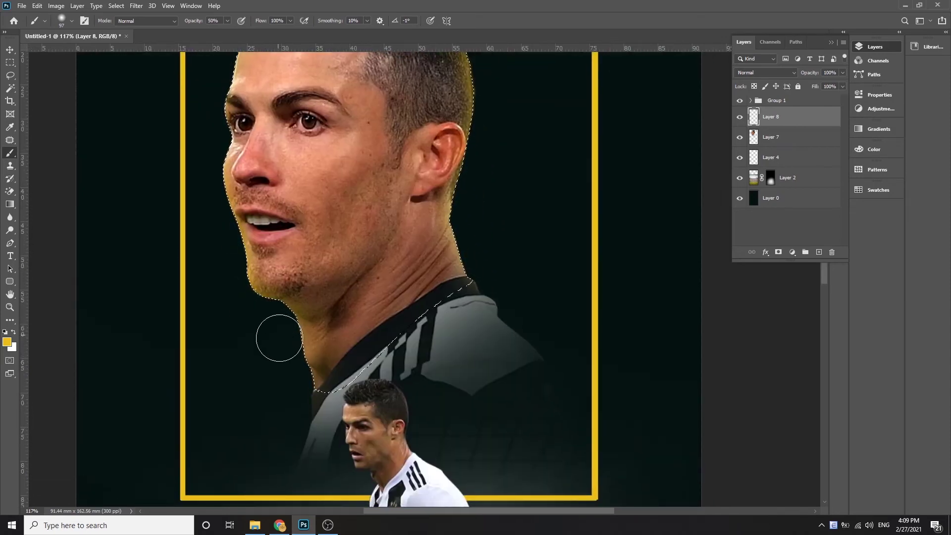
pyautogui.scroll(2, 248, 317)
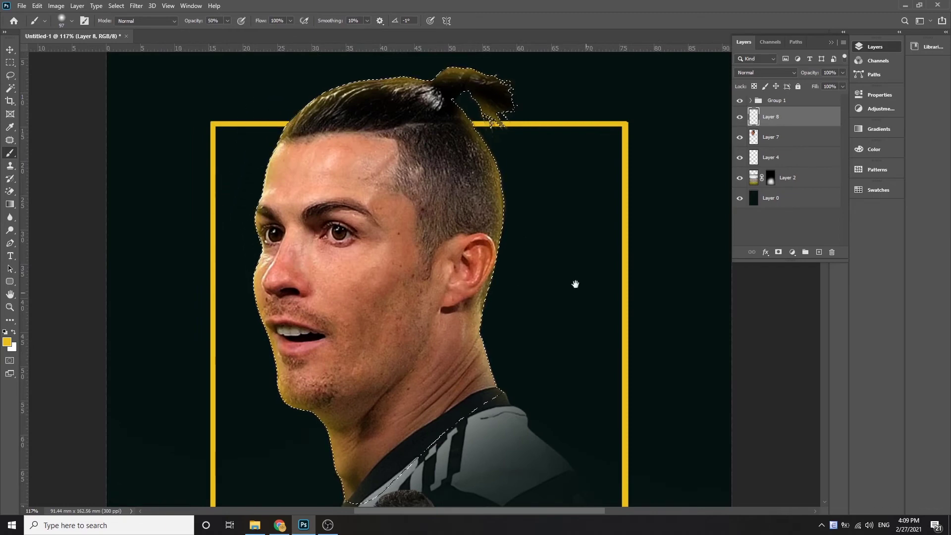
pyautogui.scroll(-2, 400, 293)
pyautogui.scroll(2, 401, 294)
pyautogui.press('1')
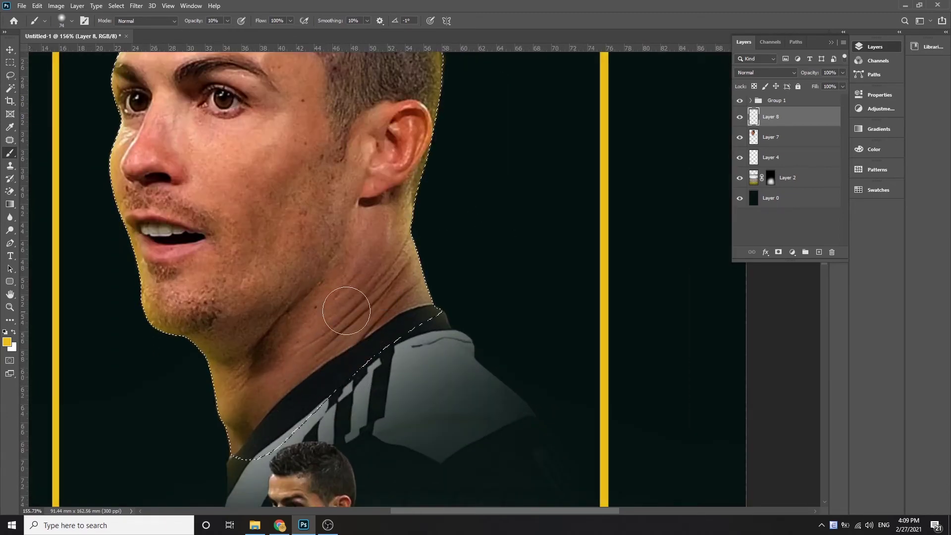
pyautogui.scroll(-2, 268, 421)
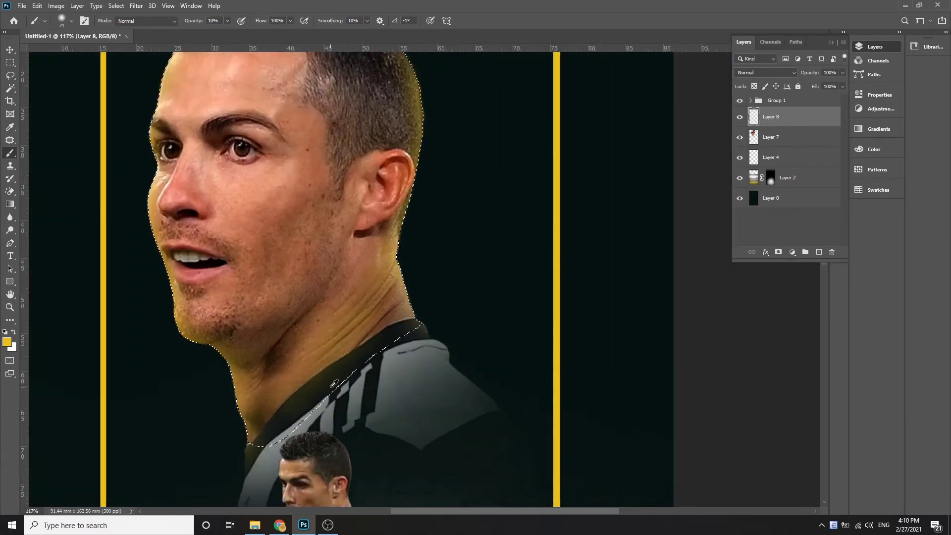
pyautogui.scroll(-1, 334, 386)
# Set Layer 8's blend mode to Overlay after trying Soft Light
pyautogui.press('v')
pyautogui.scroll(-1, 336, 386)
pyautogui.click(765, 73)
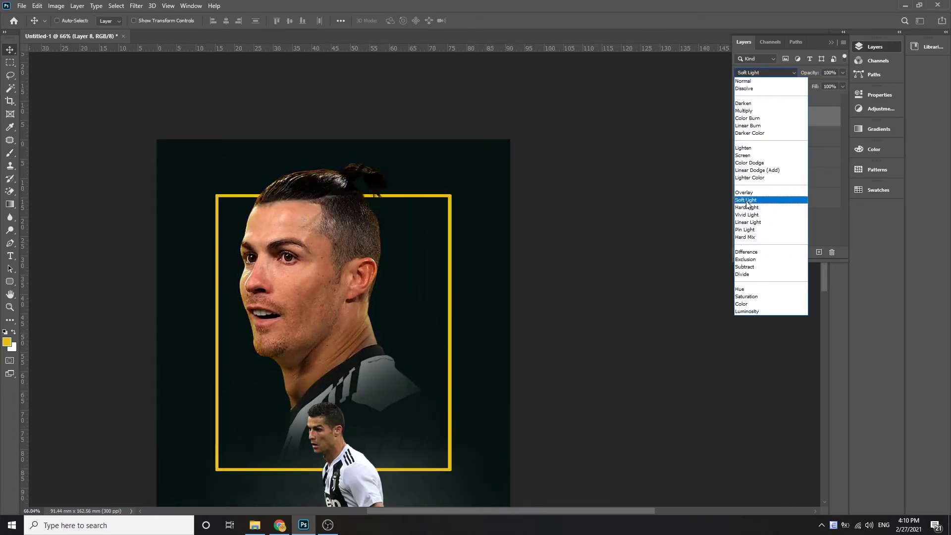
pyautogui.click(748, 201)
pyautogui.scroll(1, 317, 313)
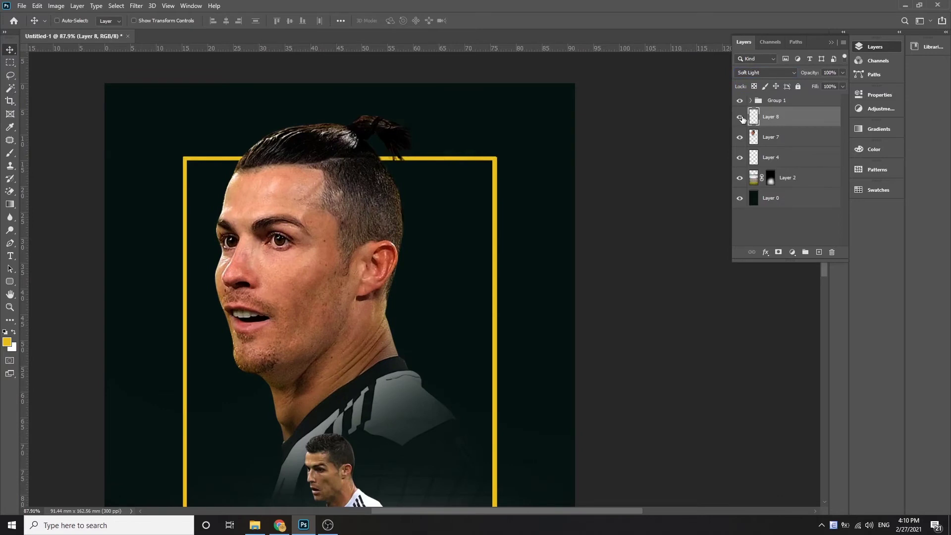
pyautogui.click(766, 72)
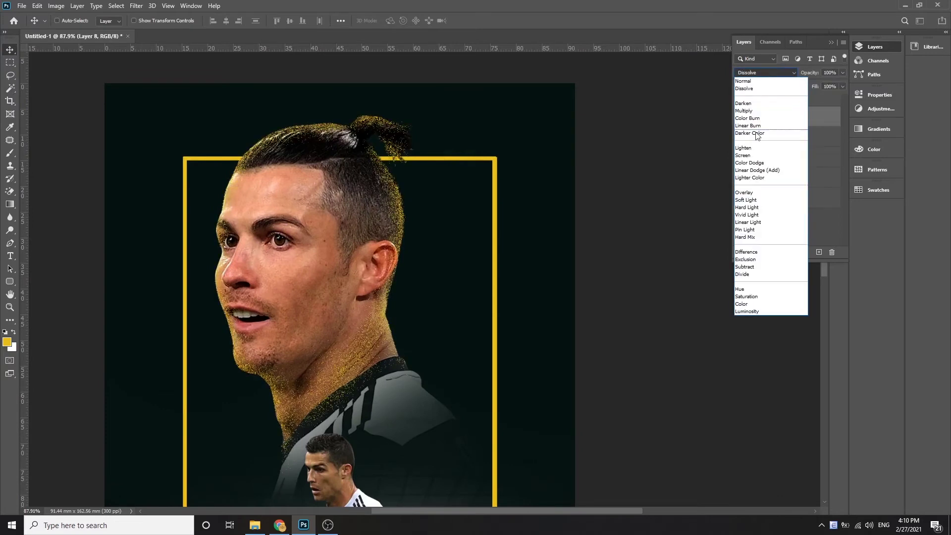
pyautogui.click(751, 193)
pyautogui.scroll(-1, 373, 292)
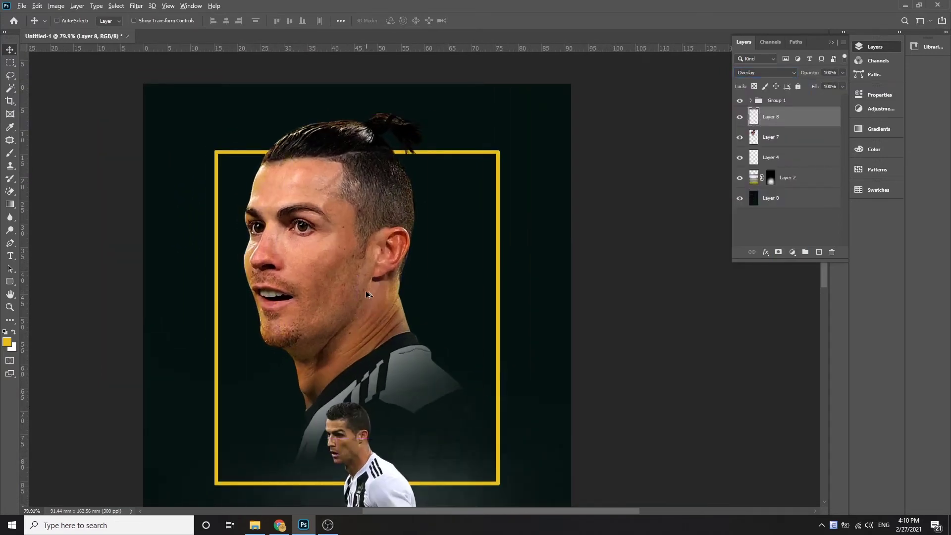
pyautogui.click(764, 157)
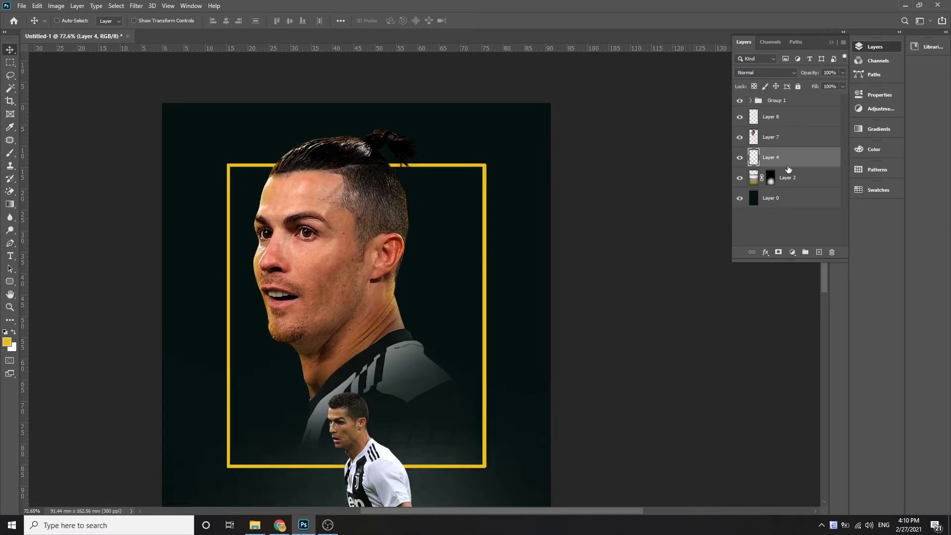
# Give the frame on Layer 4 a smaller yellow Drop Shadow in Normal blend mode
pyautogui.doubleClick(796, 166)
pyautogui.click(583, 435)
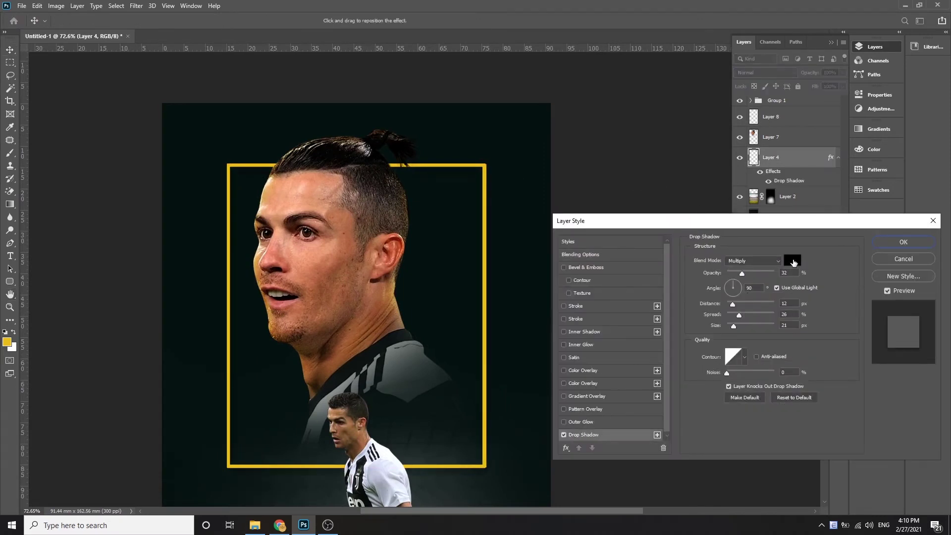
pyautogui.click(793, 262)
pyautogui.click(325, 441)
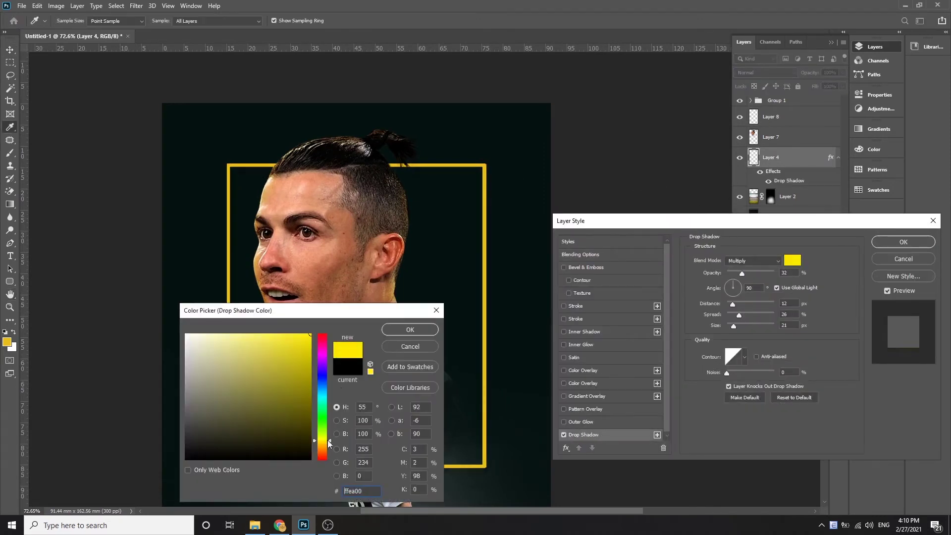
pyautogui.press('Return')
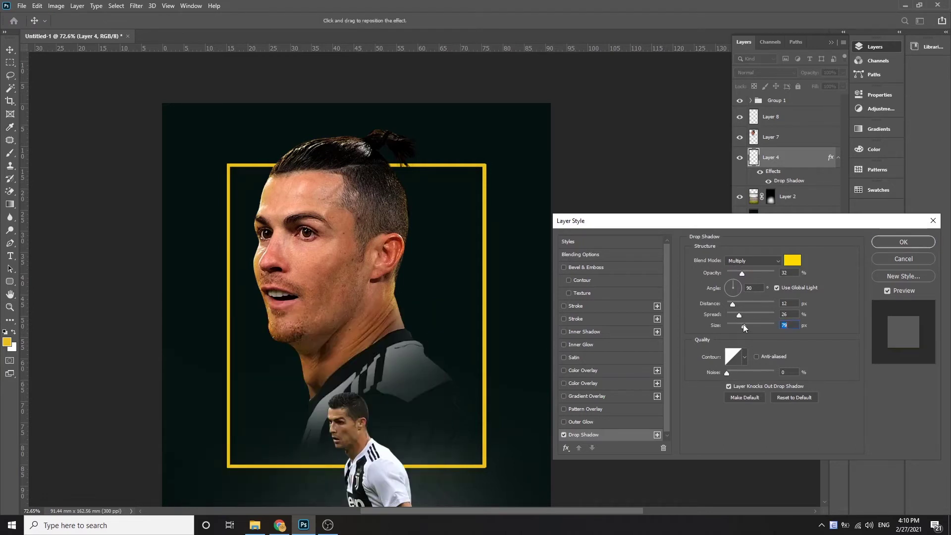
pyautogui.click(752, 261)
pyautogui.moveTo(743, 325); pyautogui.dragTo(736, 327)
# Add a second yellow Drop Shadow: 27% opacity, 9 px size, zero distance, more spread, Normal blend
pyautogui.click(657, 434)
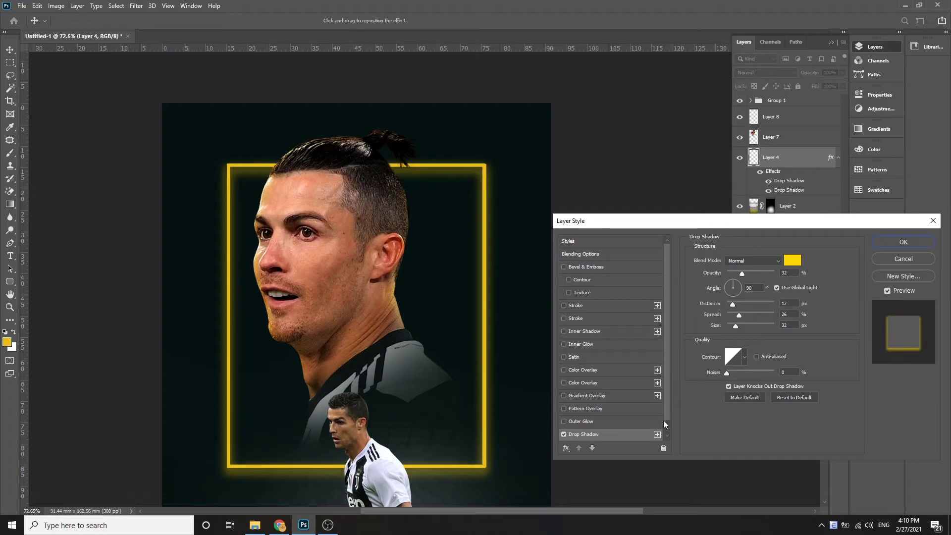
pyautogui.moveTo(742, 272); pyautogui.dragTo(744, 274)
pyautogui.moveTo(735, 326); pyautogui.dragTo(733, 326)
pyautogui.moveTo(746, 276); pyautogui.dragTo(741, 273)
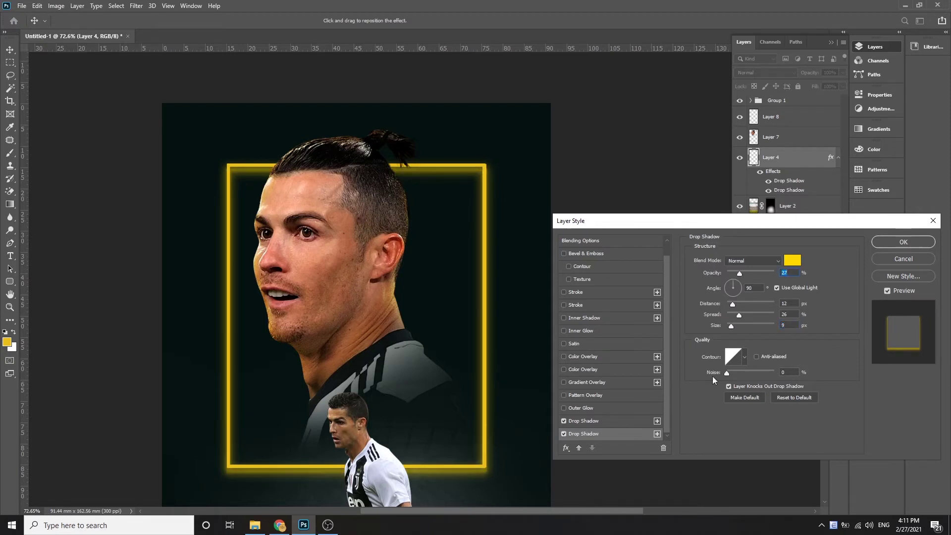
pyautogui.click(564, 433)
pyautogui.moveTo(733, 304); pyautogui.dragTo(739, 315)
pyautogui.click(752, 261)
pyautogui.click(736, 380)
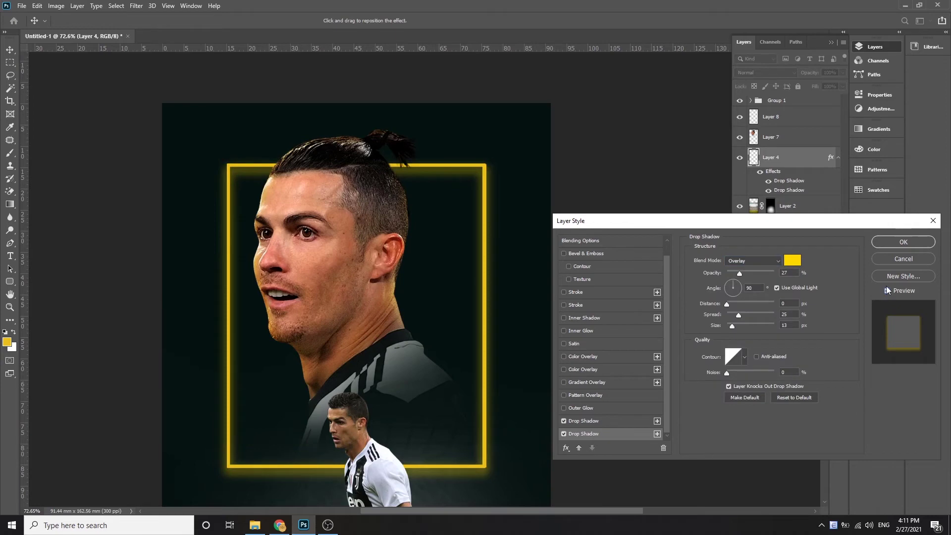
pyautogui.click(752, 260)
pyautogui.press('Return')
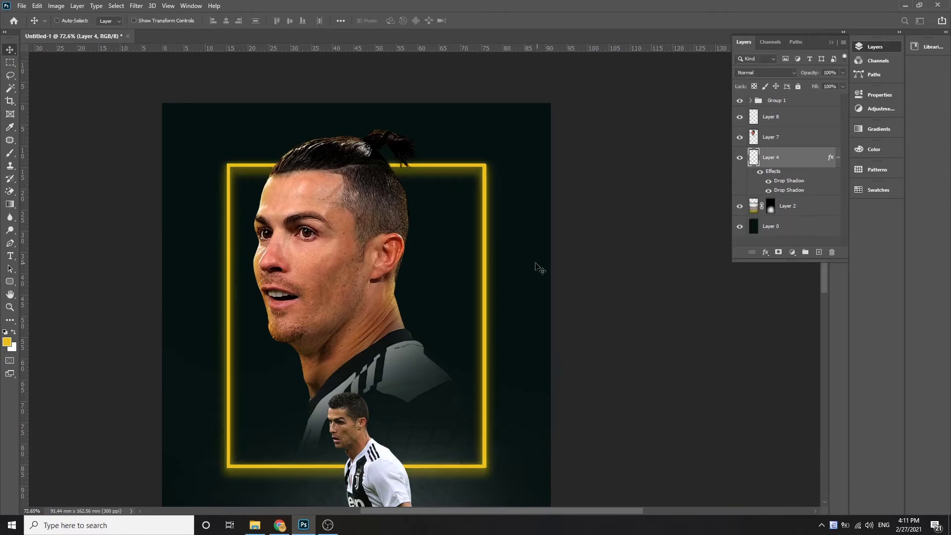
# Create a RONALDO text layer below the glowing frame
pyautogui.scroll(-3, 537, 266)
pyautogui.moveTo(353, 262); pyautogui.dragTo(407, 175)
pyautogui.keyDown('ctrl'); pyautogui.click(406, 174); pyautogui.keyUp('ctrl')
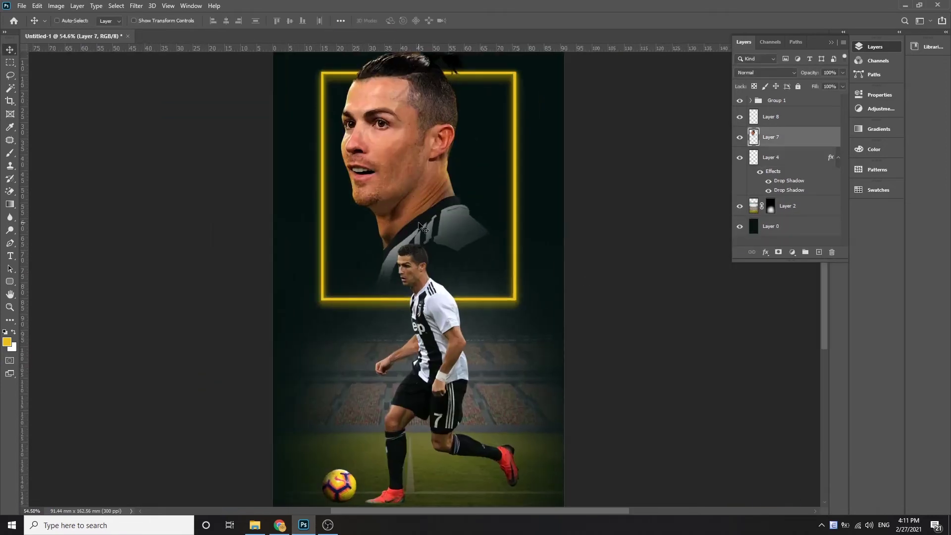
pyautogui.scroll(2, 312, 369)
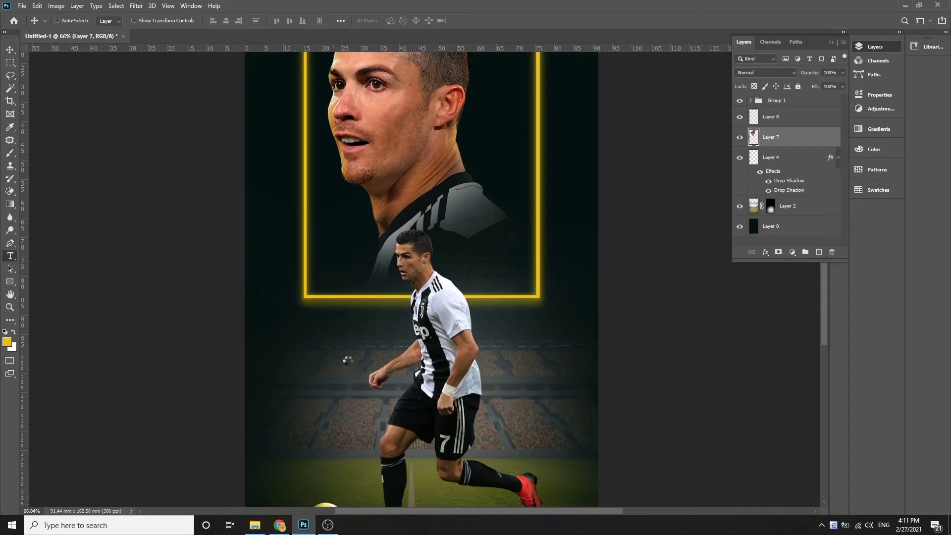
pyautogui.scroll(2, 347, 360)
pyautogui.click(309, 383)
pyautogui.moveTo(337, 384); pyautogui.dragTo(583, 270)
pyautogui.moveTo(545, 357); pyautogui.dragTo(483, 331)
pyautogui.moveTo(264, 342); pyautogui.dragTo(614, 334)
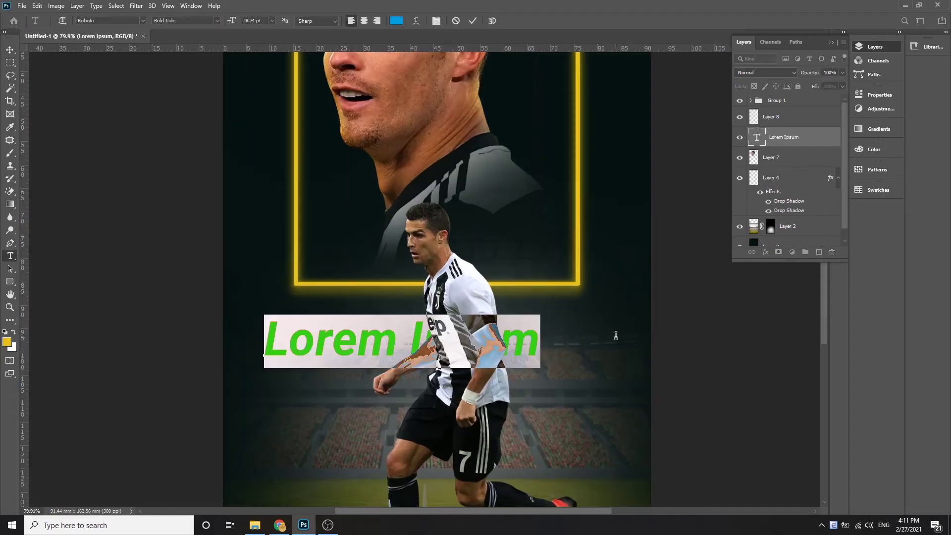
pyautogui.write('RONALDO')
pyautogui.click(10, 50)
# Enlarge RONALDO with free transform and move it lower beneath the frame
pyautogui.hotkey('ctrl', 't')
pyautogui.moveTo(492, 318); pyautogui.dragTo(654, 270)
pyautogui.press('Return')
pyautogui.moveTo(598, 302); pyautogui.dragTo(588, 327)
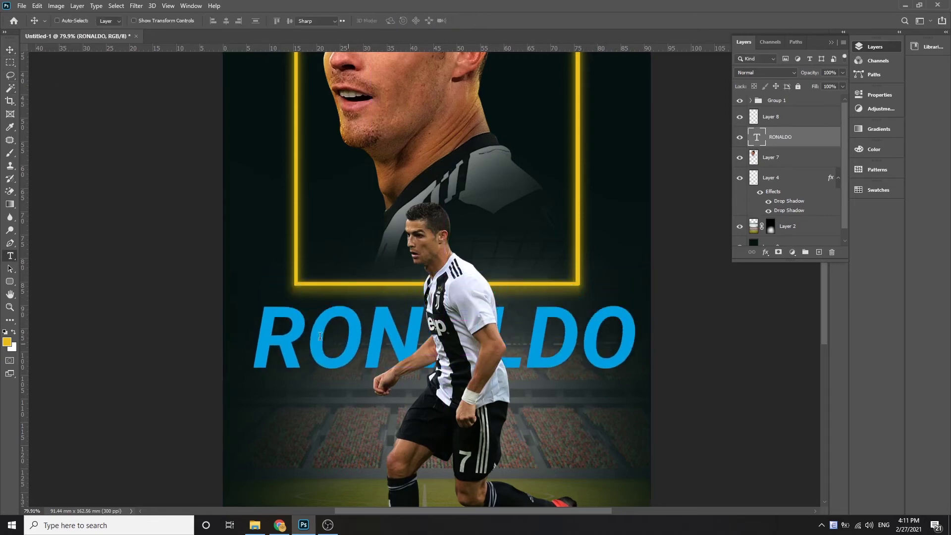
# Change RONALDO's font and scale the text down to about 90%
pyautogui.press('t')
pyautogui.doubleClick(336, 345)
pyautogui.click(142, 20)
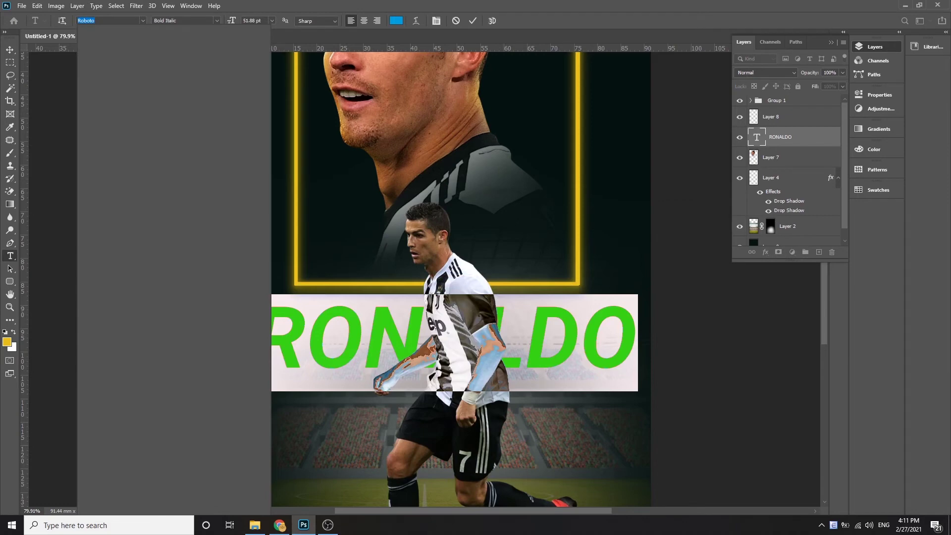
pyautogui.press('Escape')
pyautogui.hotkey('ctrl', 'Return')
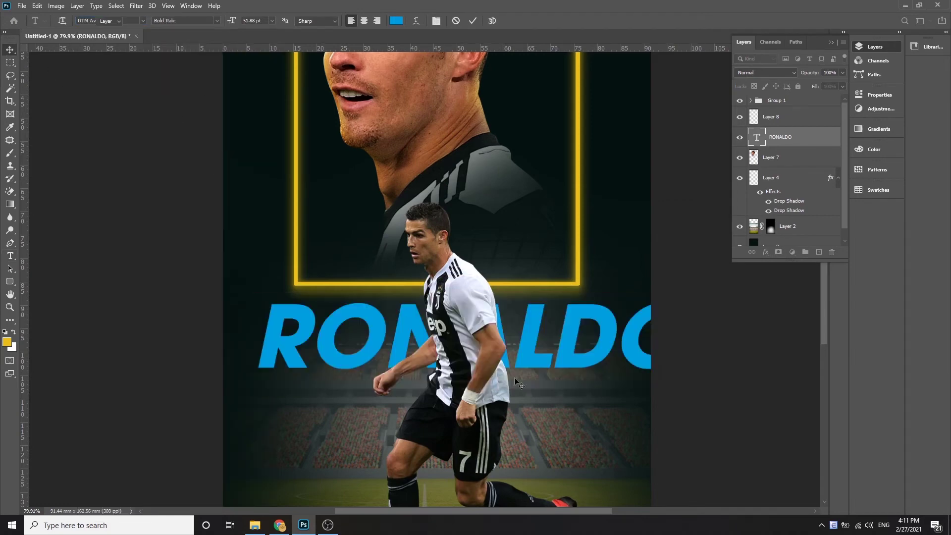
pyautogui.hotkey('ctrl', 't')
pyautogui.moveTo(689, 293); pyautogui.dragTo(629, 306)
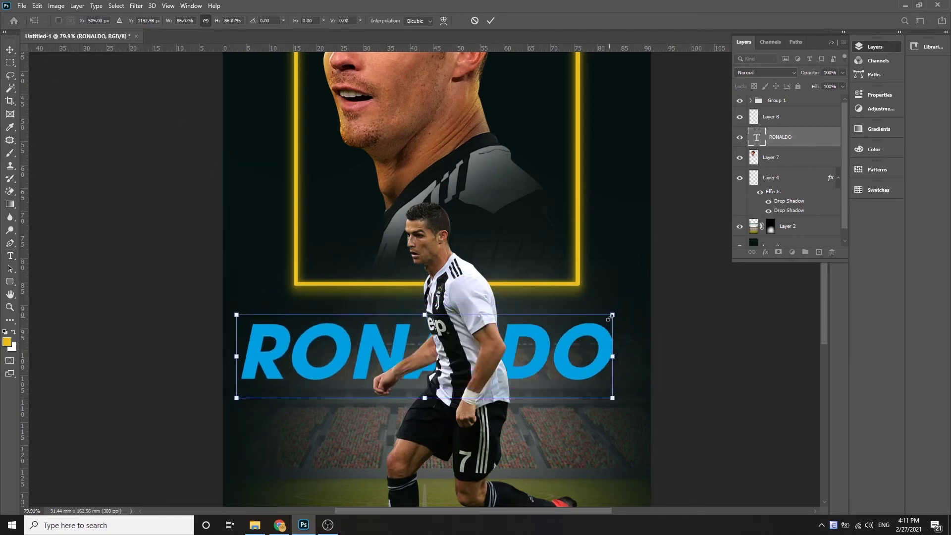
pyautogui.press('Return')
# Stroke the RONALDO letter selection with a white outline on a new empty layer
pyautogui.keyDown('ctrl'); pyautogui.click(756, 137); pyautogui.keyUp('ctrl')
pyautogui.click(819, 252)
pyautogui.press('m')
pyautogui.rightClick(300, 167)
pyautogui.click(321, 294)
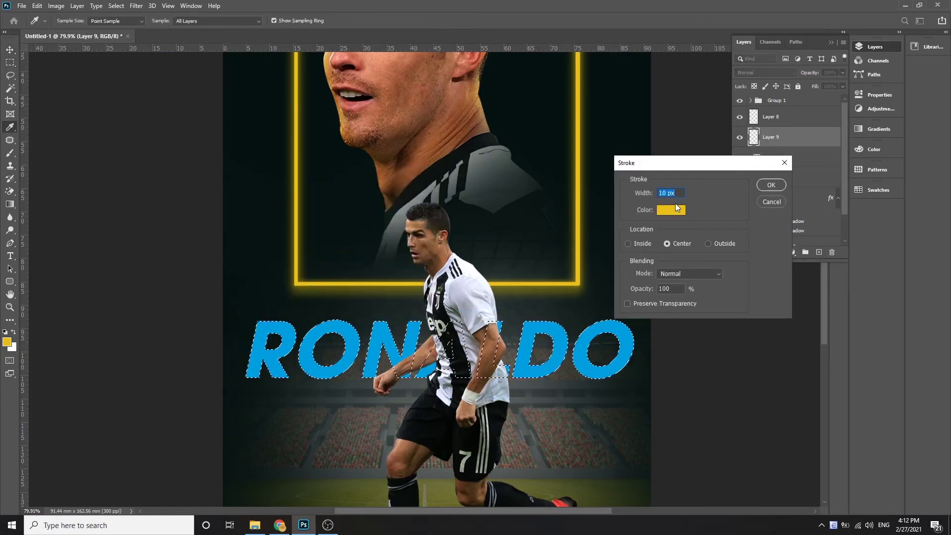
pyautogui.click(675, 208)
pyautogui.click(391, 332)
pyautogui.click(771, 185)
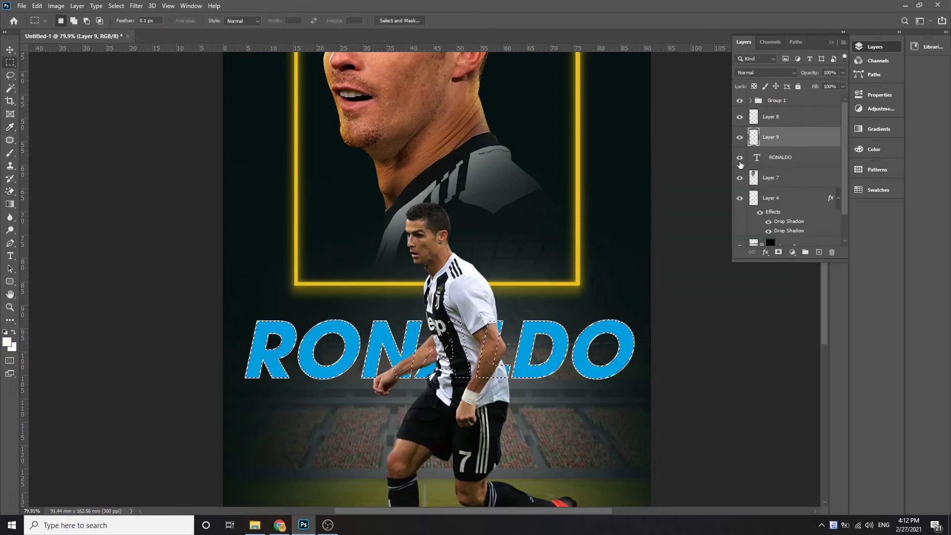
# Hide the blue RONALDO text, deselect, and nudge the white outline slightly into place
pyautogui.click(740, 158)
pyautogui.hotkey('ctrl', 'd')
pyautogui.press('v')
pyautogui.scroll(-1, 531, 324)
pyautogui.moveTo(556, 336); pyautogui.dragTo(563, 336)
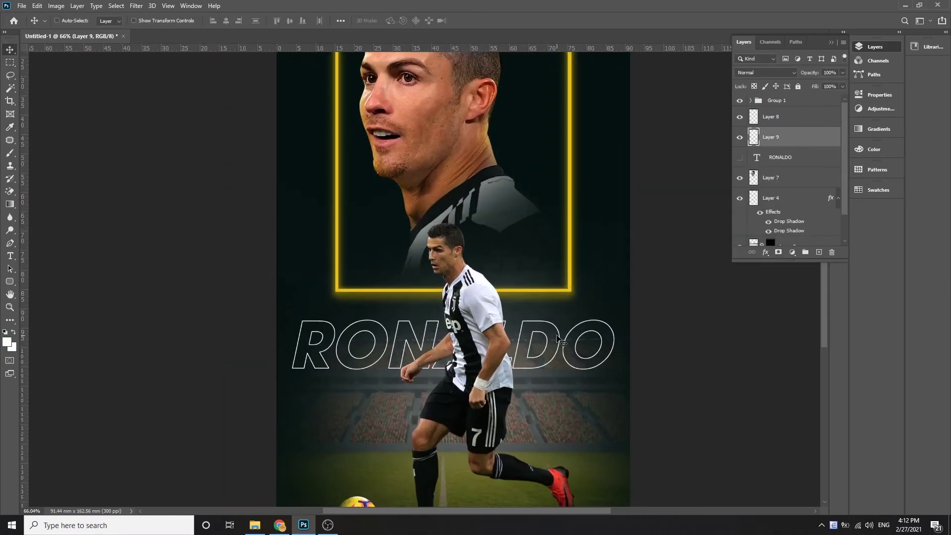
# Select the stadium background's layer mask and set up a black brush
pyautogui.scroll(-2, 545, 337)
pyautogui.scroll(-1, 496, 337)
pyautogui.scroll(-1, 493, 337)
pyautogui.scroll(1, 391, 343)
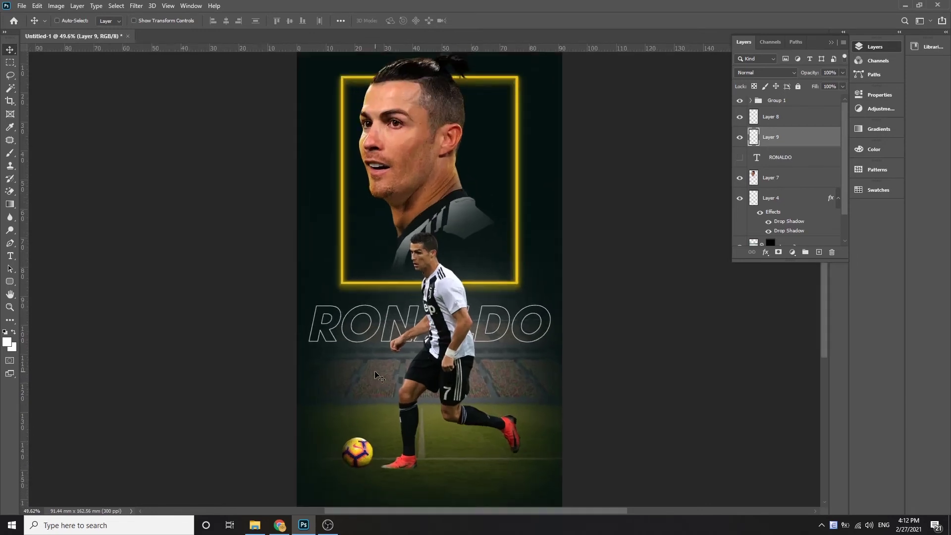
pyautogui.scroll(1, 391, 343)
pyautogui.click(770, 242)
pyautogui.press('b')
pyautogui.press('x')
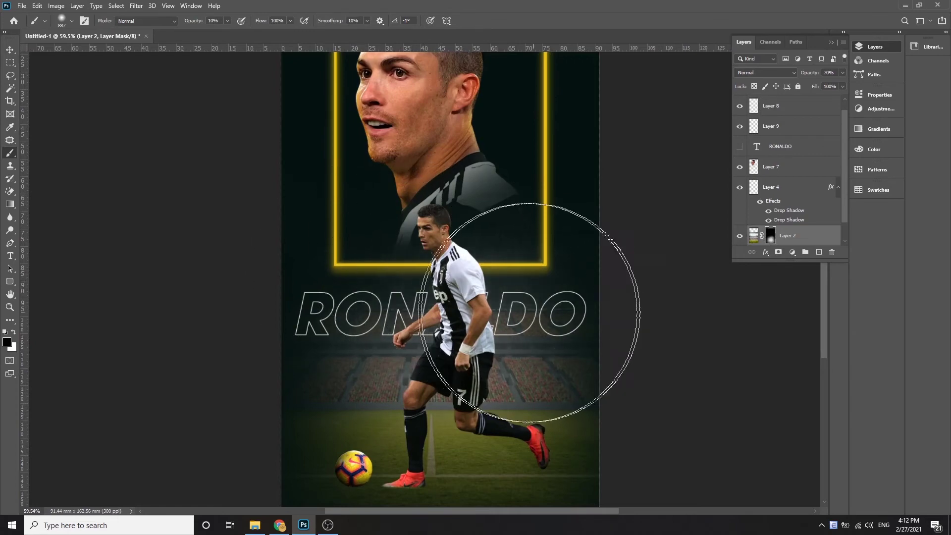
# Apply Levels of 17, 0.89 and 148 to the stadium layer mask
pyautogui.scroll(-1, 461, 362)
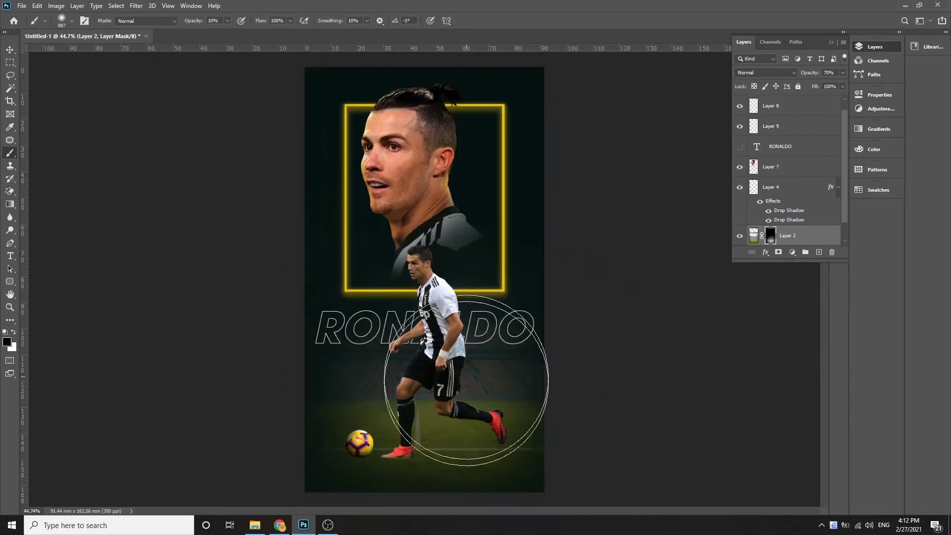
pyautogui.hotkey('ctrl', 'l')
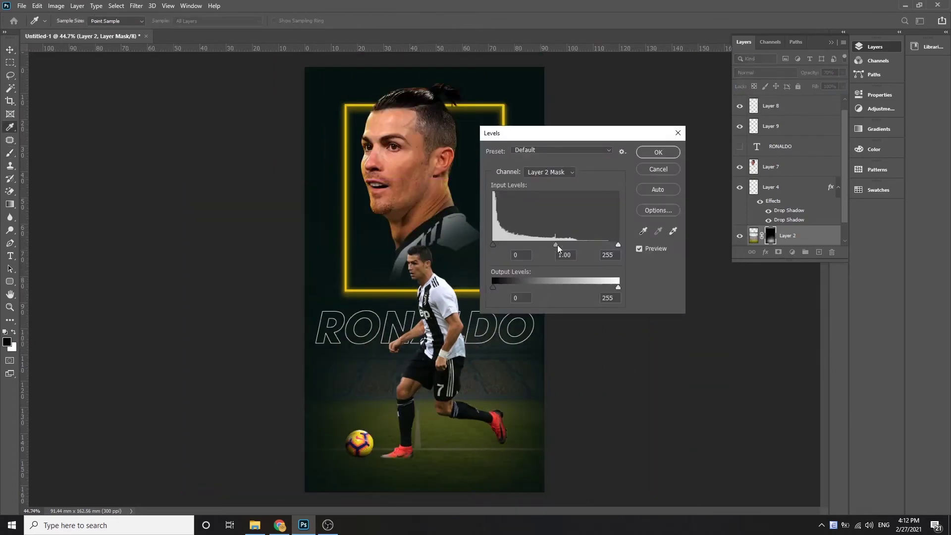
pyautogui.moveTo(567, 245); pyautogui.dragTo(560, 245)
pyautogui.moveTo(618, 245); pyautogui.dragTo(562, 245)
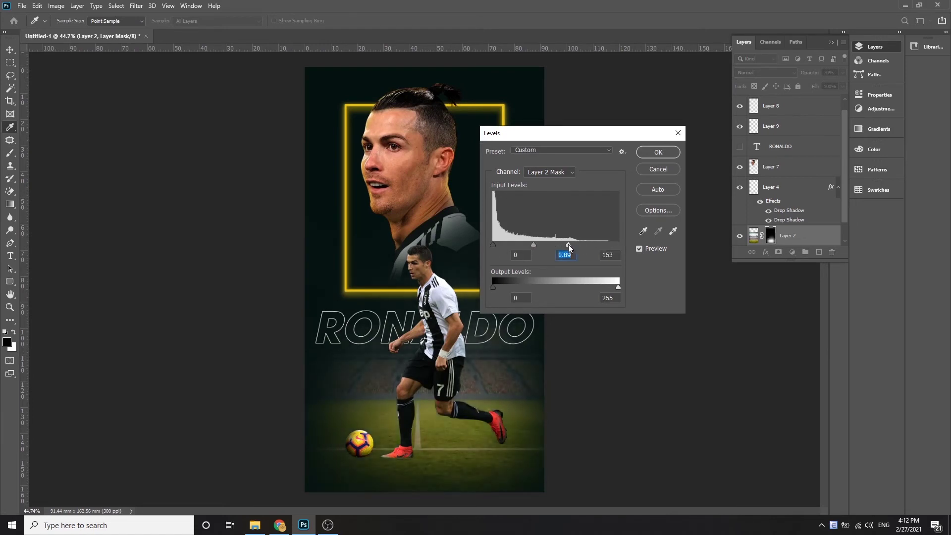
pyautogui.moveTo(493, 245); pyautogui.dragTo(506, 244)
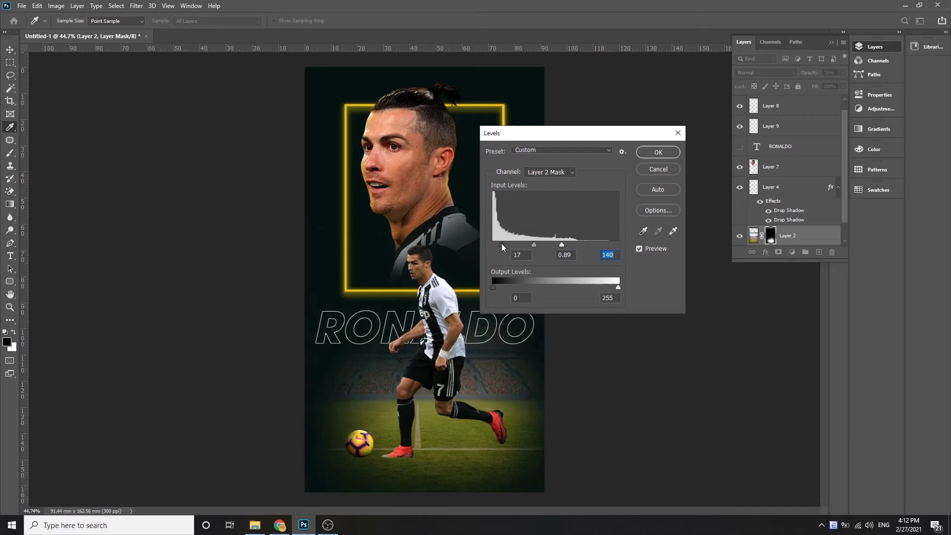
pyautogui.press('Return')
# Paint over the stadium mask again to fade the pitch edges into darkness
pyautogui.keyDown('alt'); pyautogui.scroll(3, 451, 399); pyautogui.keyUp('alt')
pyautogui.press('b')
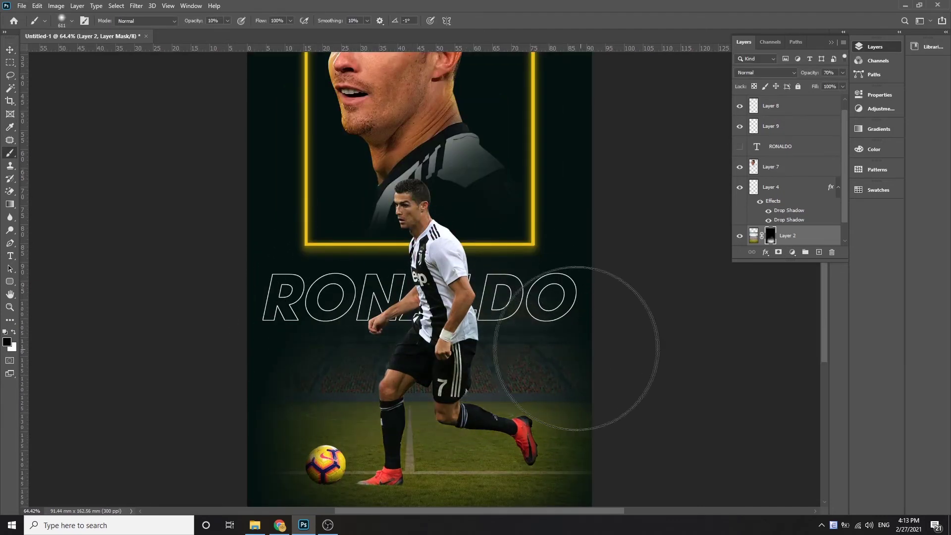
pyautogui.press('v')
pyautogui.keyDown('alt'); pyautogui.scroll(-2, 480, 296); pyautogui.keyUp('alt')
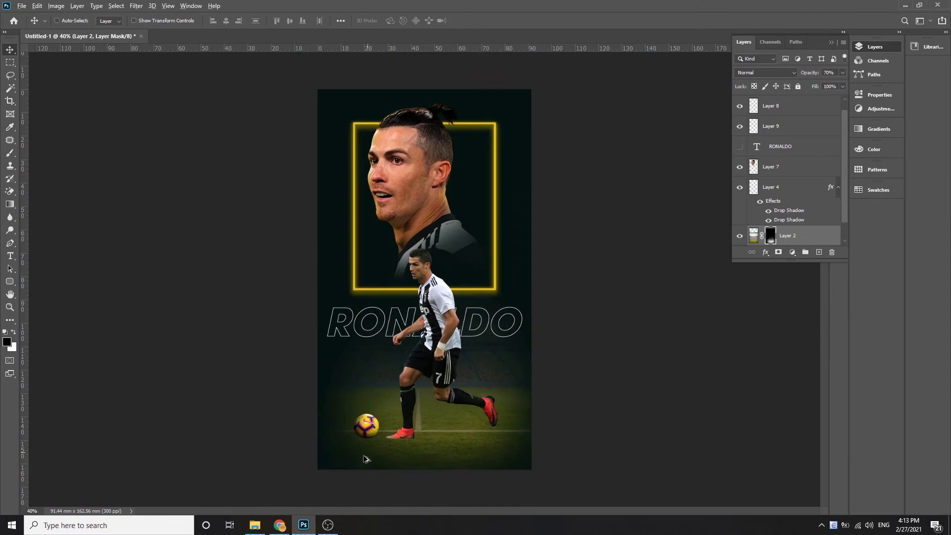
pyautogui.keyDown('alt'); pyautogui.scroll(15, 366, 459); pyautogui.keyUp('alt')
pyautogui.scroll(5, 792, 174)
pyautogui.keyDown('ctrl'); pyautogui.click(762, 147); pyautogui.keyUp('ctrl')
# Darken the shading along the football's lower edge with a small black brush
pyautogui.press('b')
pyautogui.press('x')
pyautogui.press('[')
pyautogui.press('[')
pyautogui.press('[')
pyautogui.press('[')
pyautogui.press('[')
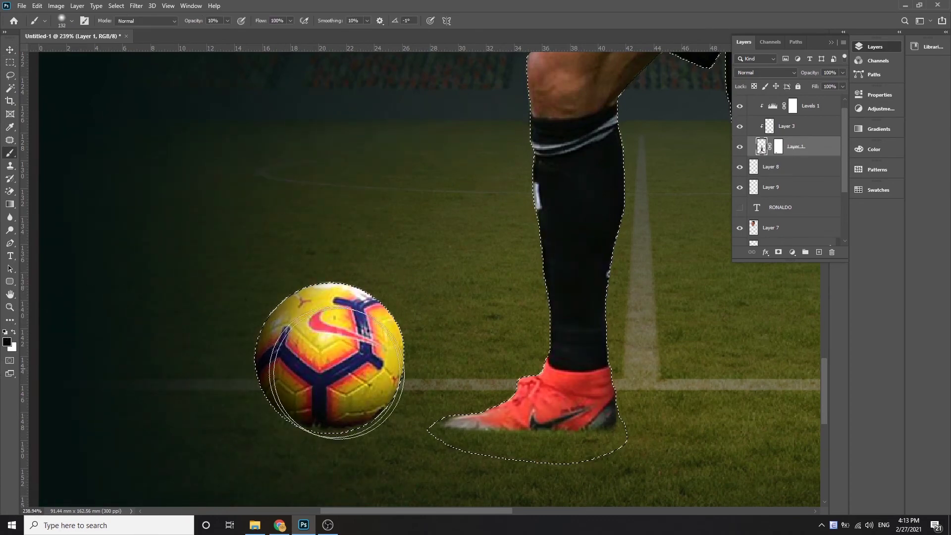
pyautogui.moveTo(330, 425); pyautogui.dragTo(366, 404)
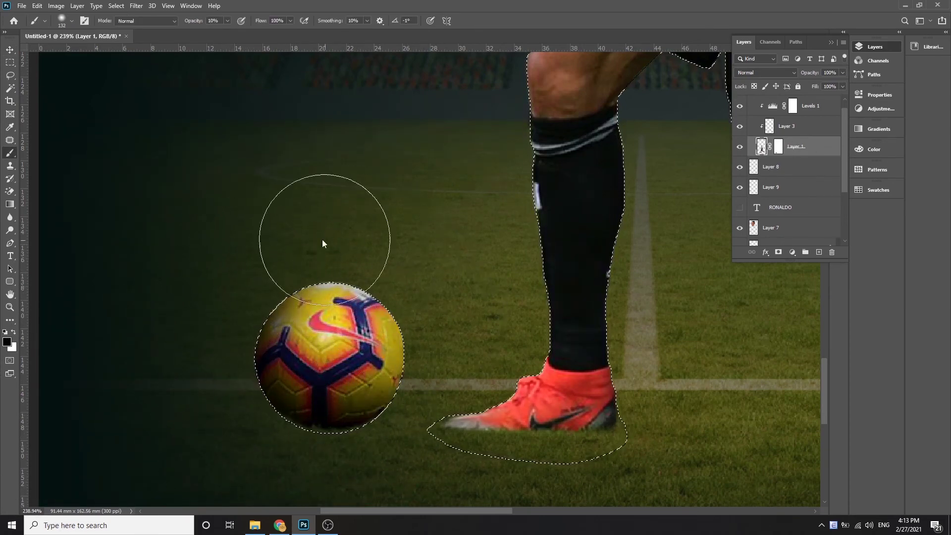
pyautogui.press('v')
pyautogui.scroll(-3, 201, 376)
pyautogui.scroll(-4, 203, 388)
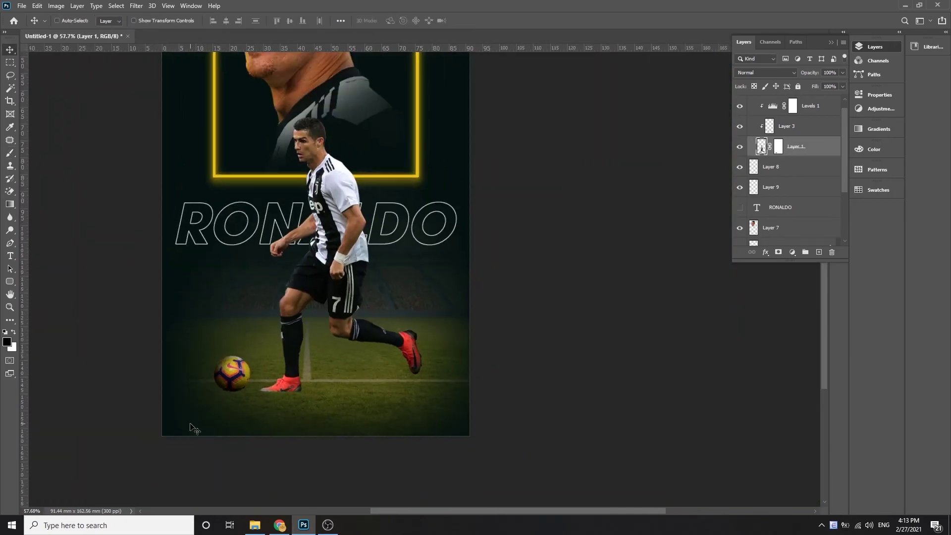
pyautogui.scroll(4, 198, 426)
pyautogui.scroll(5, 274, 384)
# Paint black shadows beneath the ball and boot on a new layer above the stadium
pyautogui.press('b')
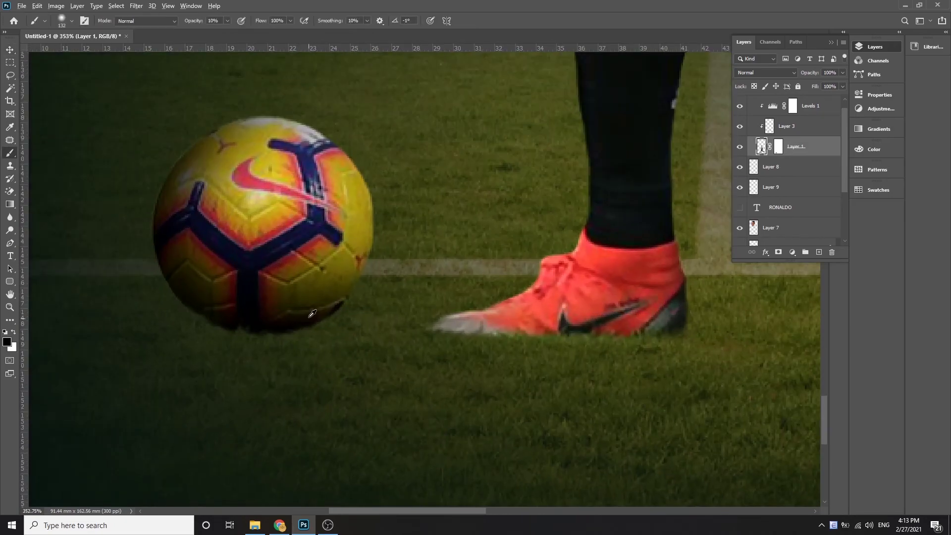
pyautogui.click(804, 208)
pyautogui.scroll(-3, 817, 213)
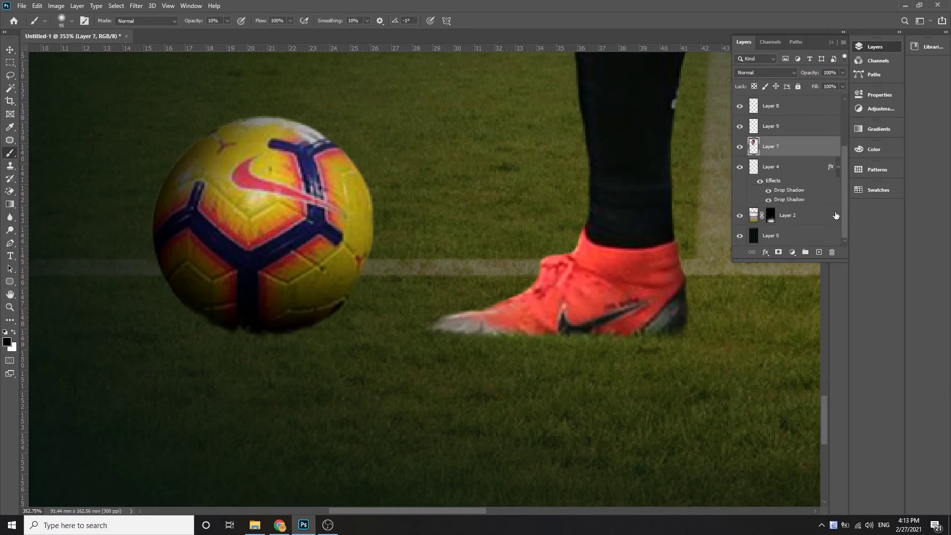
pyautogui.click(803, 215)
pyautogui.press('[')
pyautogui.press('[')
pyautogui.press('[')
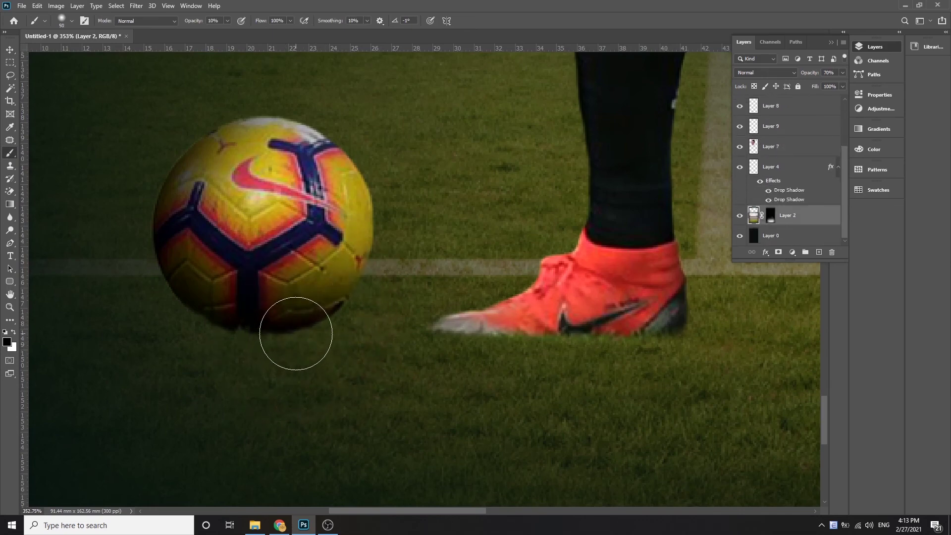
pyautogui.moveTo(251, 298); pyautogui.dragTo(267, 305)
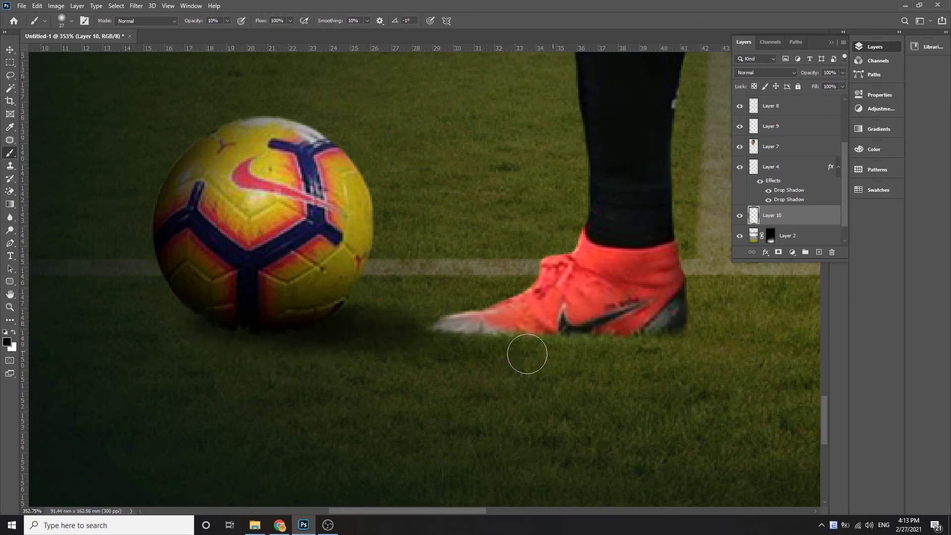
pyautogui.scroll(-3, 553, 351)
pyautogui.press('v')
pyautogui.scroll(2, 333, 366)
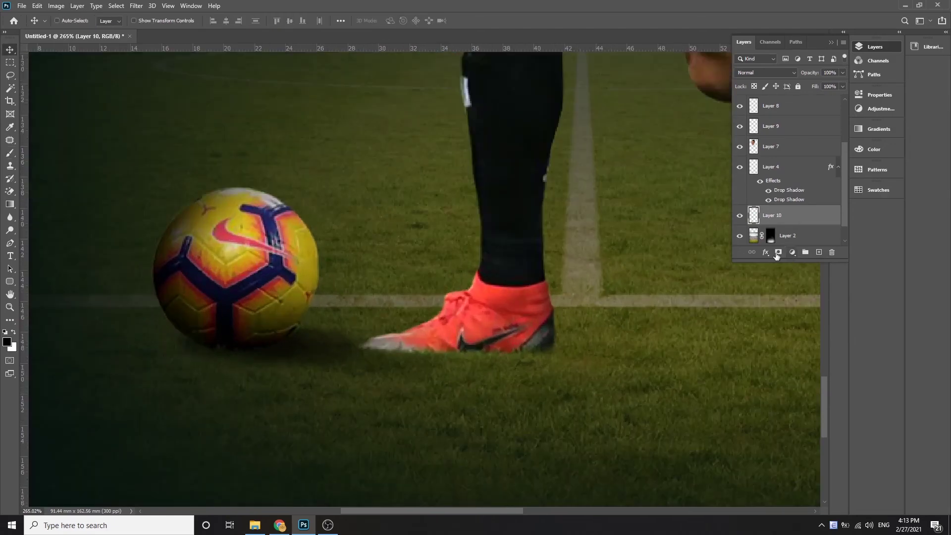
# Add a layer mask to the shadow layer and soften the shadows with the brush
pyautogui.click(782, 253)
pyautogui.press('b')
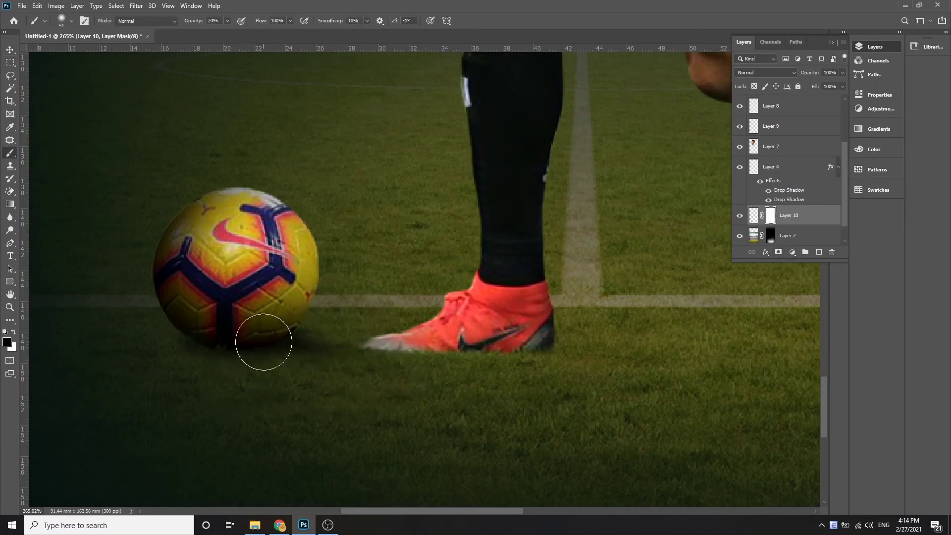
pyautogui.press('v')
pyautogui.scroll(-3, 297, 322)
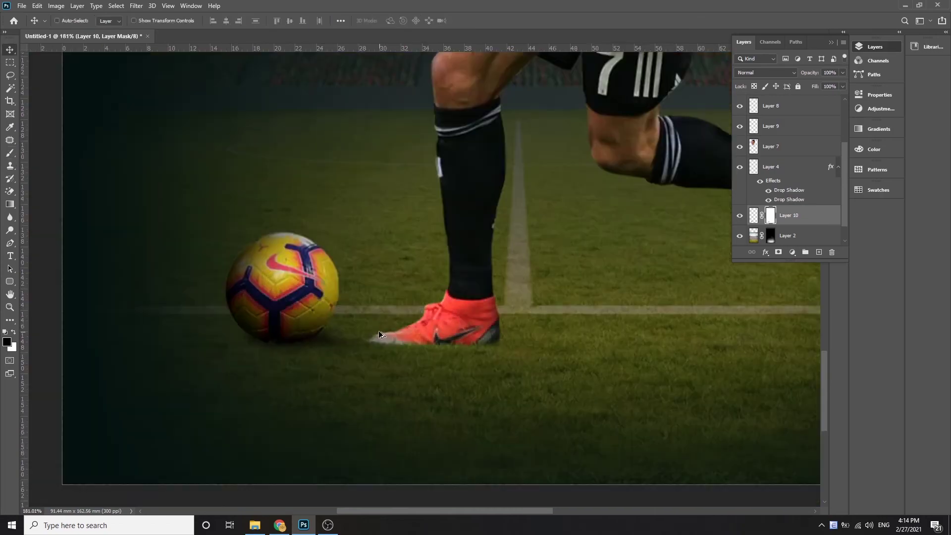
pyautogui.scroll(-2, 307, 332)
pyautogui.scroll(-2, 317, 342)
pyautogui.scroll(-2, 322, 346)
pyautogui.scroll(-2, 323, 349)
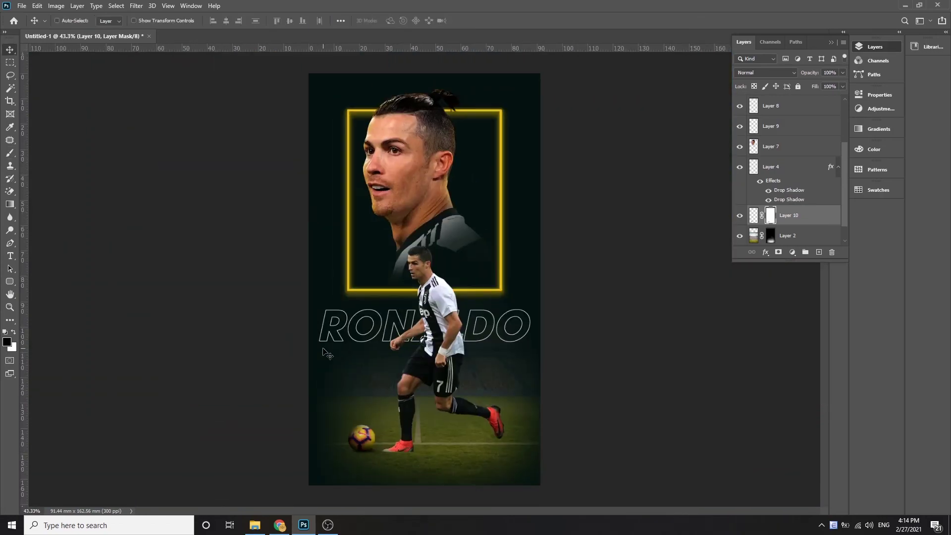
# Type CRISTIANO and place it just above the outlined RONALDO
pyautogui.press('t')
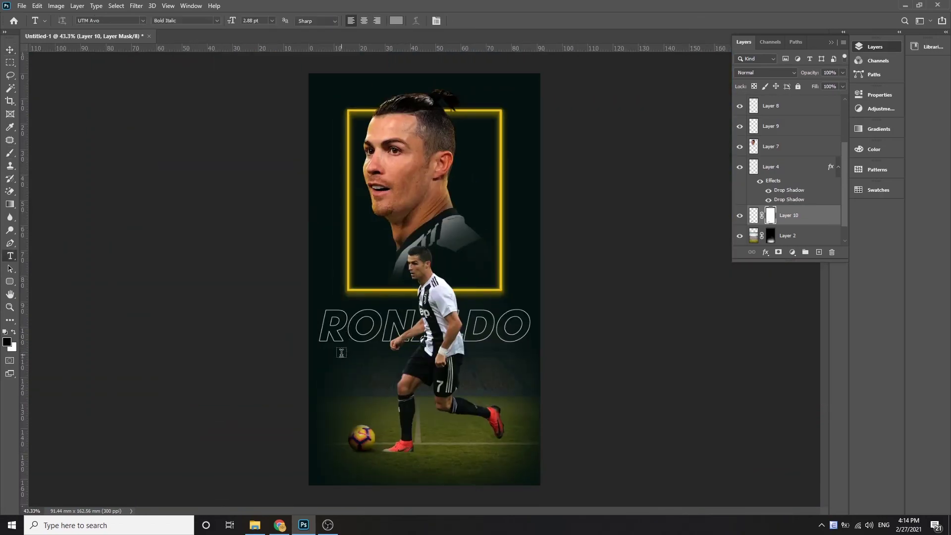
pyautogui.scroll(3, 340, 347)
pyautogui.scroll(3, 352, 371)
pyautogui.click(294, 423)
pyautogui.write('CRISTIANO')
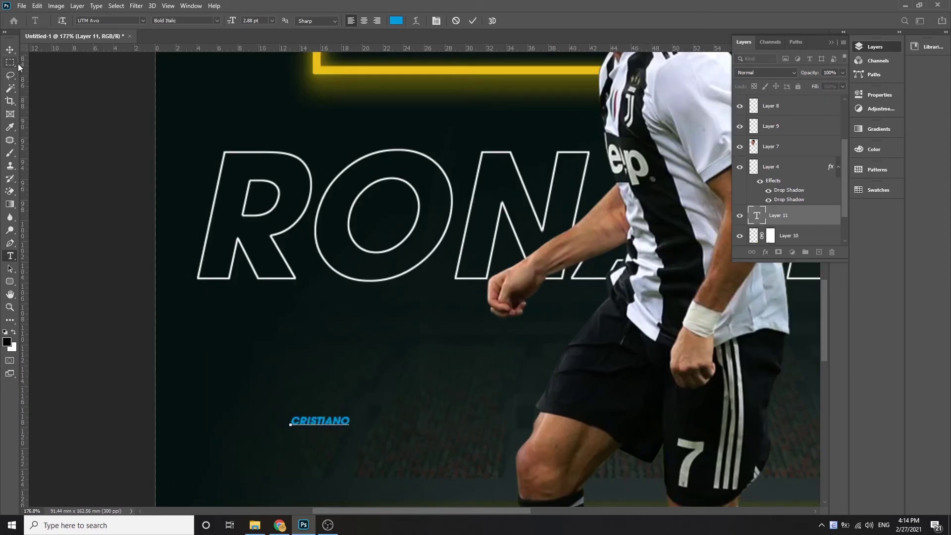
pyautogui.hotkey('ctrl', 't')
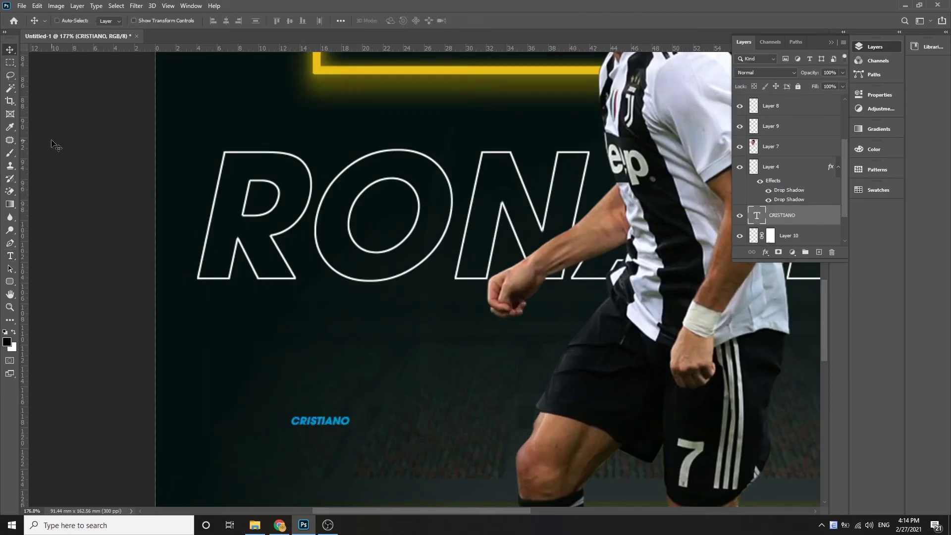
pyautogui.moveTo(353, 413)
pyautogui.mouseDown()
pyautogui.moveTo(453, 391)
pyautogui.moveTo(357, 133)
pyautogui.mouseUp()
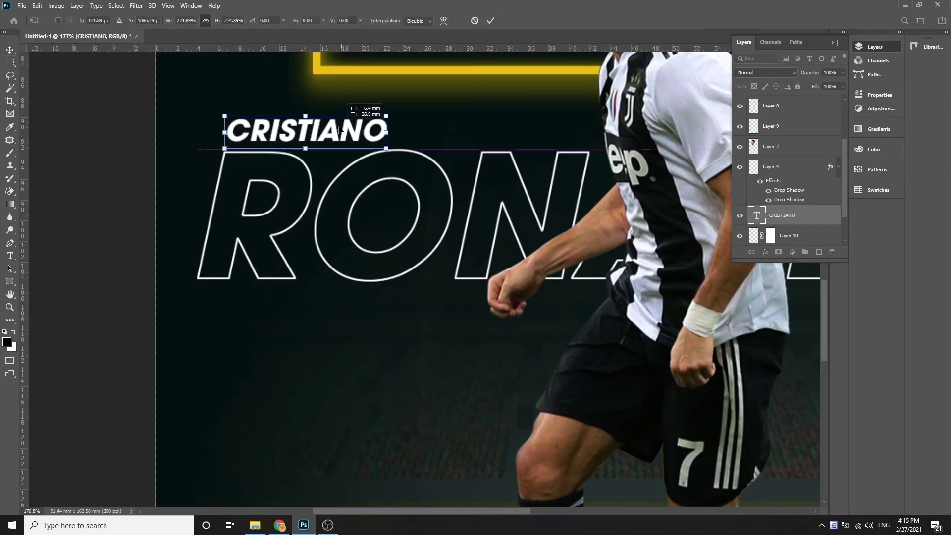
pyautogui.press('Return')
# Scale CRISTIANO up so it spans more of RONALDO
pyautogui.scroll(-2, 353, 129)
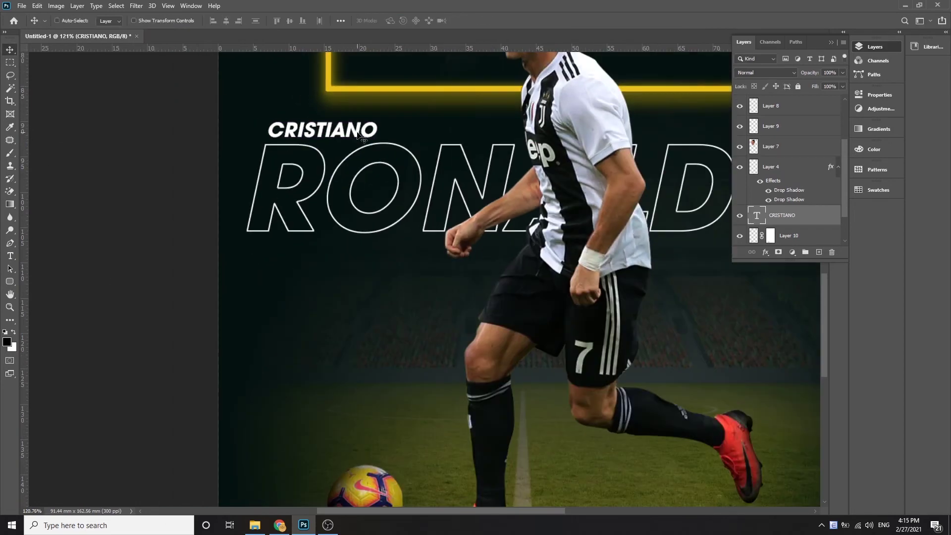
pyautogui.hotkey('ctrl', 't')
pyautogui.moveTo(381, 117); pyautogui.dragTo(395, 112)
pyautogui.press('Return')
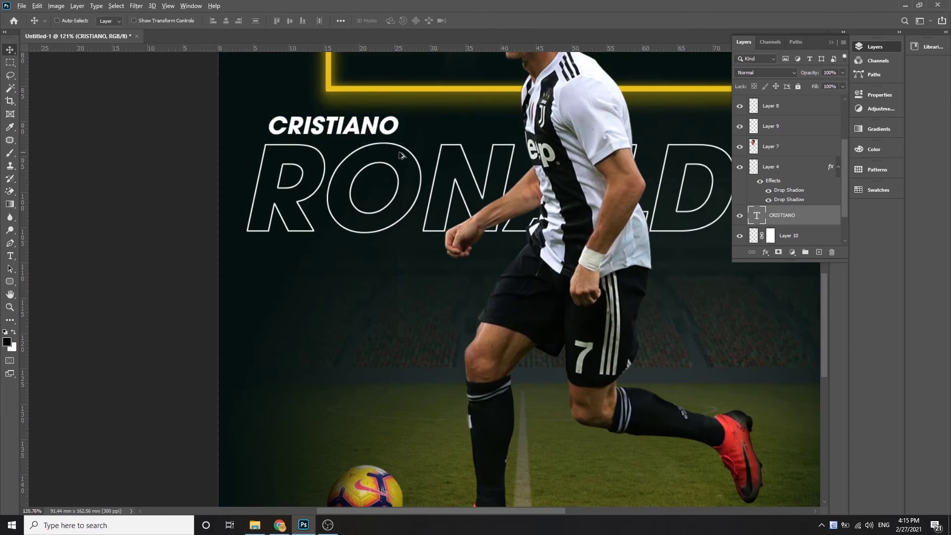
pyautogui.scroll(-5, 438, 174)
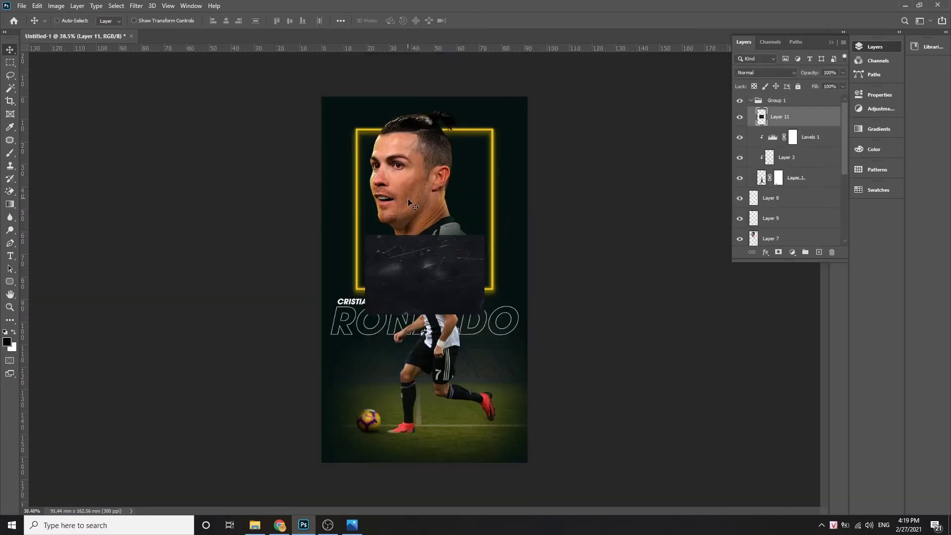
# Rotate the dust texture about 54 degrees and give it a Motion Blur of distance 39
pyautogui.moveTo(535, 223)
pyautogui.mouseDown()
pyautogui.moveTo(492, 297)
pyautogui.moveTo(598, 339)
pyautogui.mouseUp()
pyautogui.press('Return')
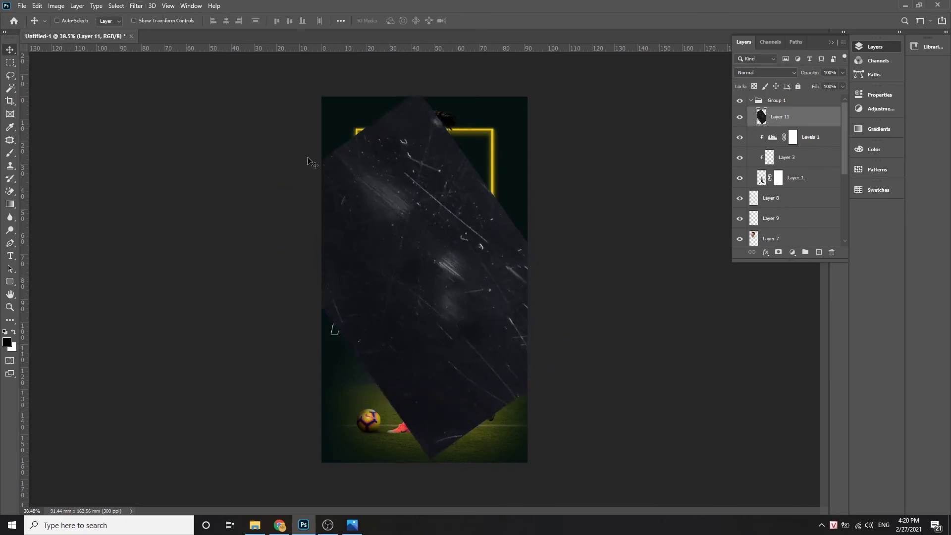
pyautogui.hotkey('ctrl', '0')
pyautogui.click(136, 6)
pyautogui.moveTo(175, 121)
pyautogui.click(296, 174)
pyautogui.moveTo(427, 276); pyautogui.dragTo(418, 278)
pyautogui.click(524, 118)
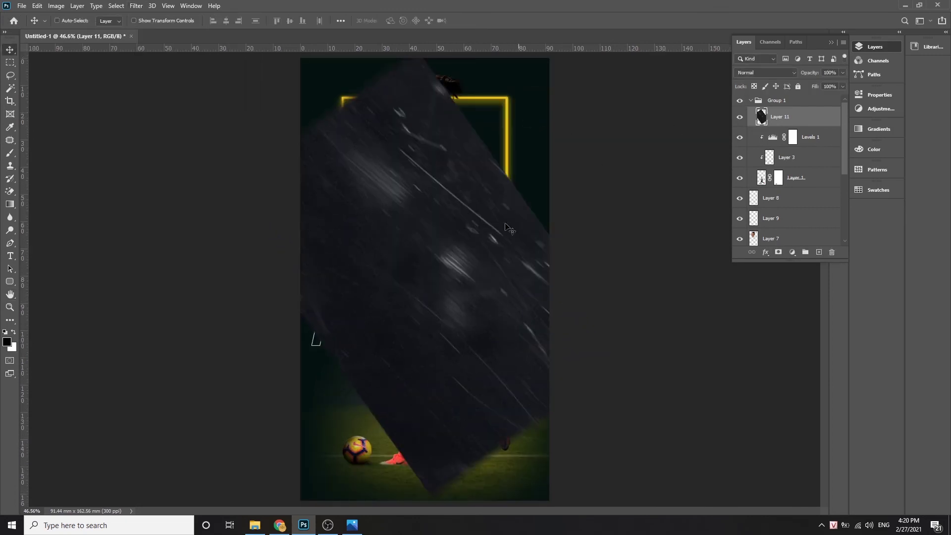
# Apply Levels to the dust texture, raising the black point and lowering the white point
pyautogui.hotkey('ctrl', 'l')
pyautogui.moveTo(598, 142); pyautogui.dragTo(451, 304)
pyautogui.moveTo(422, 394); pyautogui.dragTo(415, 392)
pyautogui.moveTo(481, 392); pyautogui.dragTo(460, 392)
pyautogui.moveTo(370, 393)
pyautogui.mouseDown()
pyautogui.moveTo(389, 391)
pyautogui.moveTo(379, 393)
pyautogui.mouseUp()
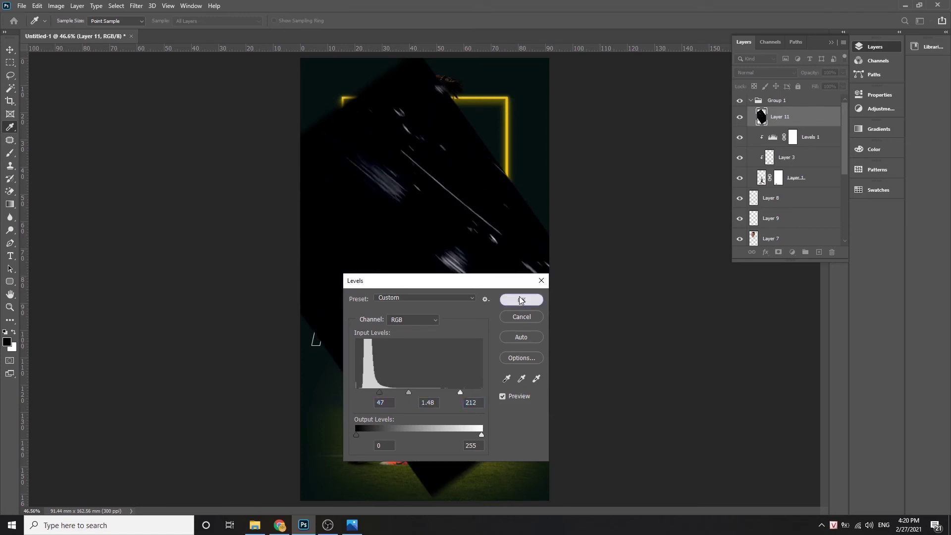
pyautogui.click(521, 300)
# Set the streak layer to Color Dodge and reposition the streaks on the poster
pyautogui.click(766, 72)
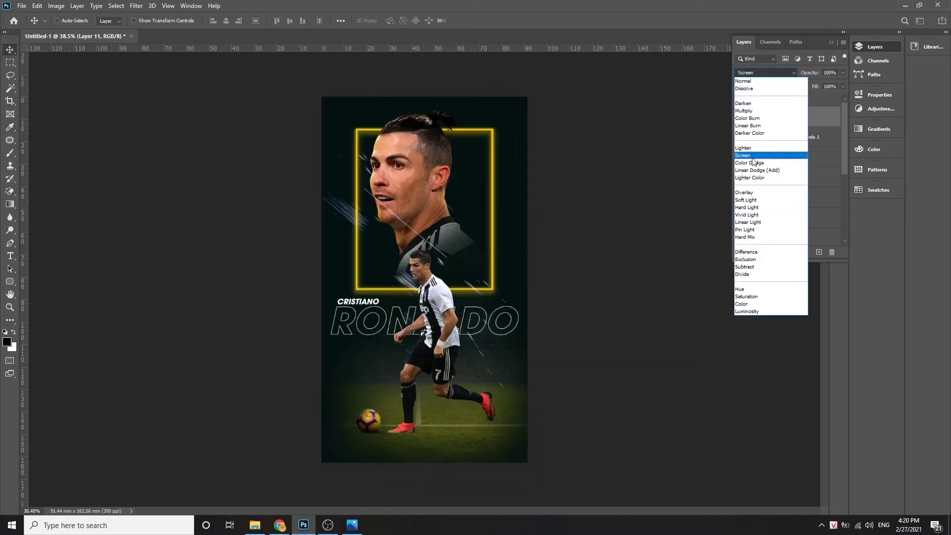
pyautogui.click(753, 167)
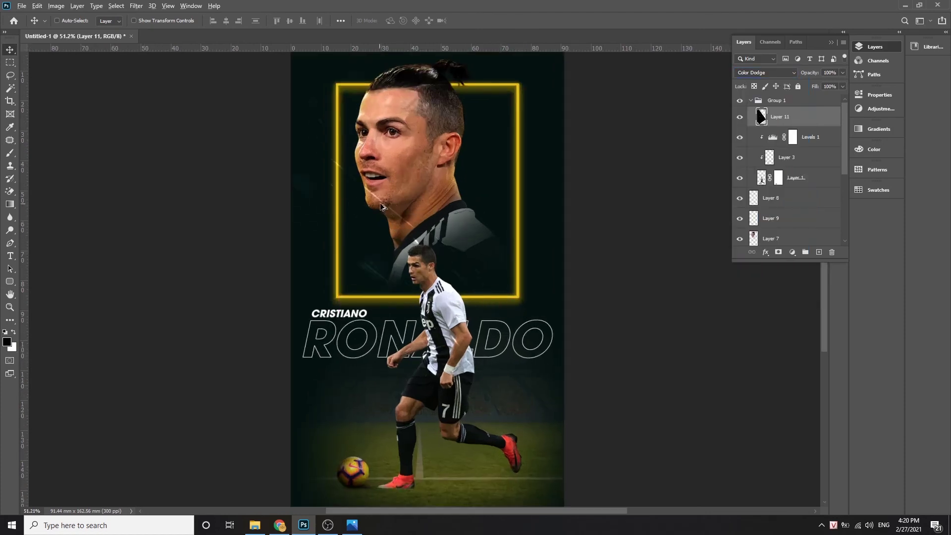
pyautogui.moveTo(394, 156)
pyautogui.mouseDown()
pyautogui.moveTo(416, 175)
pyautogui.moveTo(388, 208)
pyautogui.moveTo(476, 421)
pyautogui.moveTo(516, 397)
pyautogui.mouseUp()
# Place light-streak copies across the poster, making a fourth copy with Ctrl+J
pyautogui.scroll(2, 480, 422)
pyautogui.scroll(-2, 520, 148)
pyautogui.moveTo(451, 102)
pyautogui.mouseDown()
pyautogui.moveTo(317, 104)
pyautogui.moveTo(479, 132)
pyautogui.moveTo(488, 156)
pyautogui.mouseUp()
pyautogui.scroll(1, 451, 254)
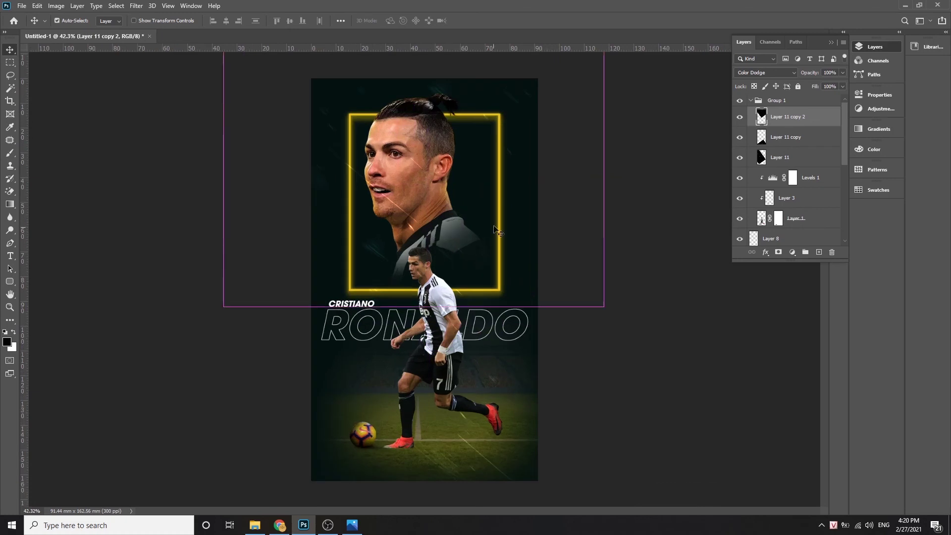
pyautogui.moveTo(495, 228); pyautogui.dragTo(342, 389)
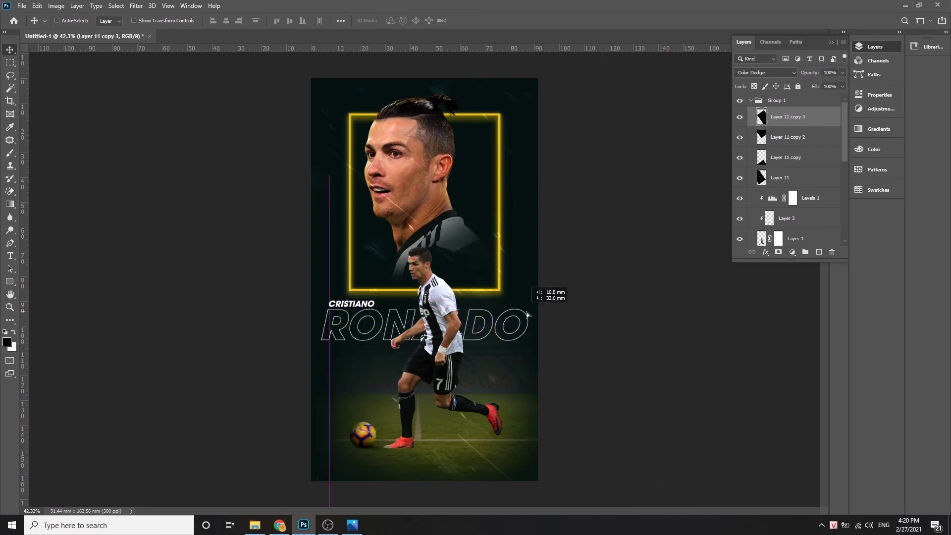
pyautogui.scroll(2, 429, 349)
pyautogui.scroll(-3, 432, 395)
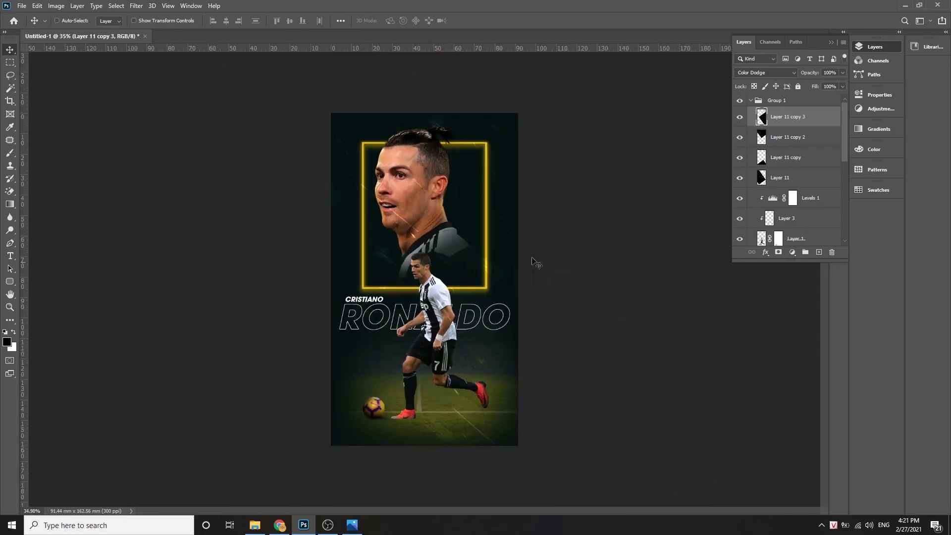
pyautogui.hotkey('ctrl', 'j')
pyautogui.moveTo(482, 243); pyautogui.dragTo(371, 393)
# Add a layer mask to the original streak and paint it out near the head
pyautogui.scroll(2, 422, 312)
pyautogui.scroll(4, 421, 278)
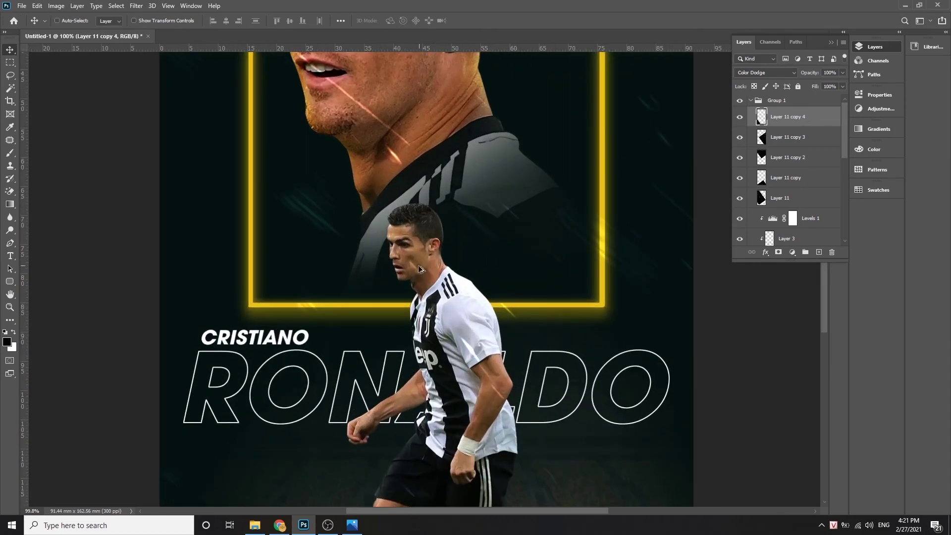
pyautogui.keyDown('ctrl'); pyautogui.click(420, 260); pyautogui.keyUp('ctrl')
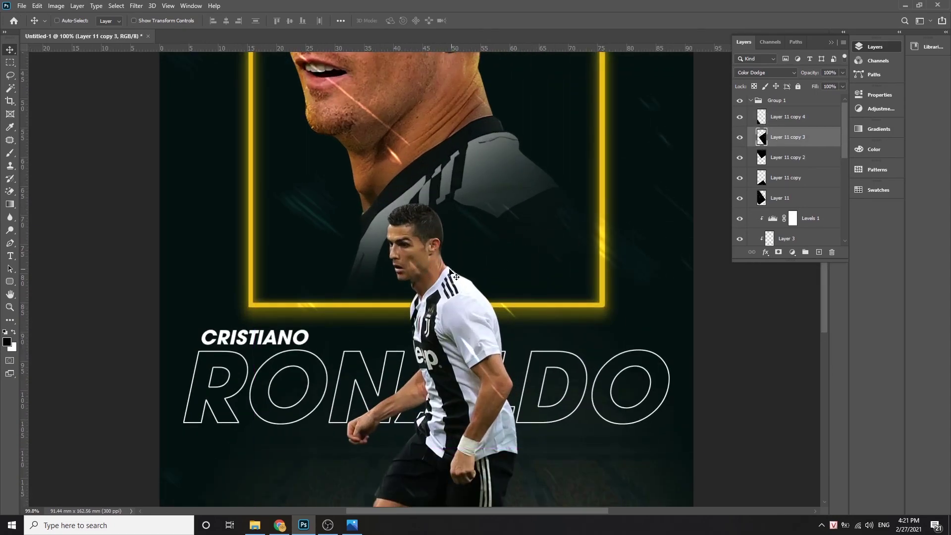
pyautogui.scroll(-2, 448, 272)
pyautogui.keyDown('ctrl'); pyautogui.click(474, 257); pyautogui.keyUp('ctrl')
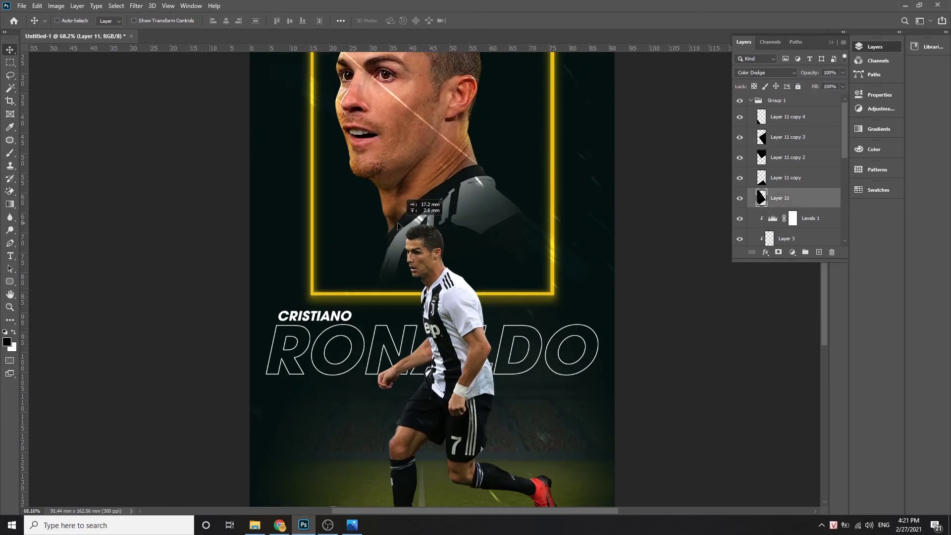
pyautogui.click(779, 252)
pyautogui.press('b')
pyautogui.scroll(2, 432, 281)
pyautogui.moveTo(411, 252); pyautogui.dragTo(431, 283)
# Make the original streak visible and brush more on its mask, then select Group 1
pyautogui.press('v')
pyautogui.scroll(-3, 432, 263)
pyautogui.scroll(-1, 433, 263)
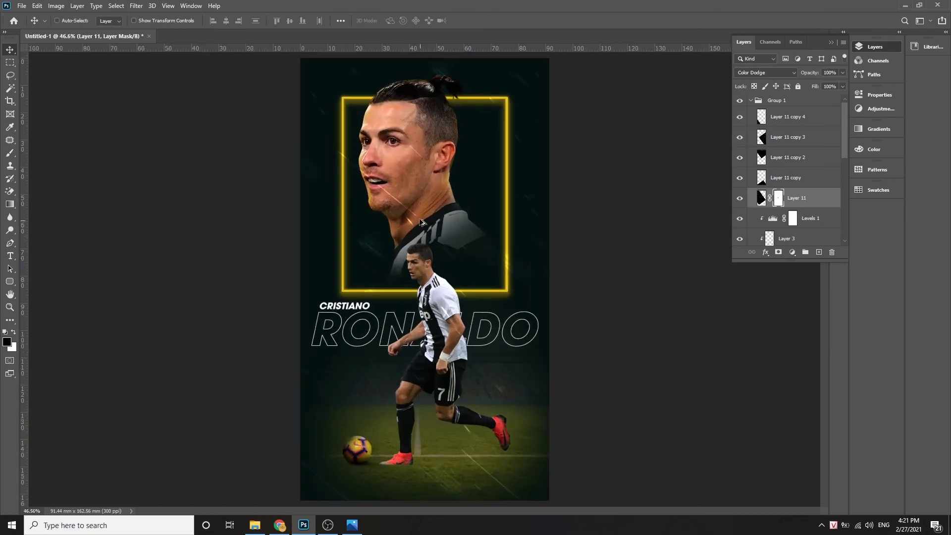
pyautogui.keyDown('ctrl'); pyautogui.click(344, 387); pyautogui.keyUp('ctrl')
pyautogui.hotkey('alt', '[')
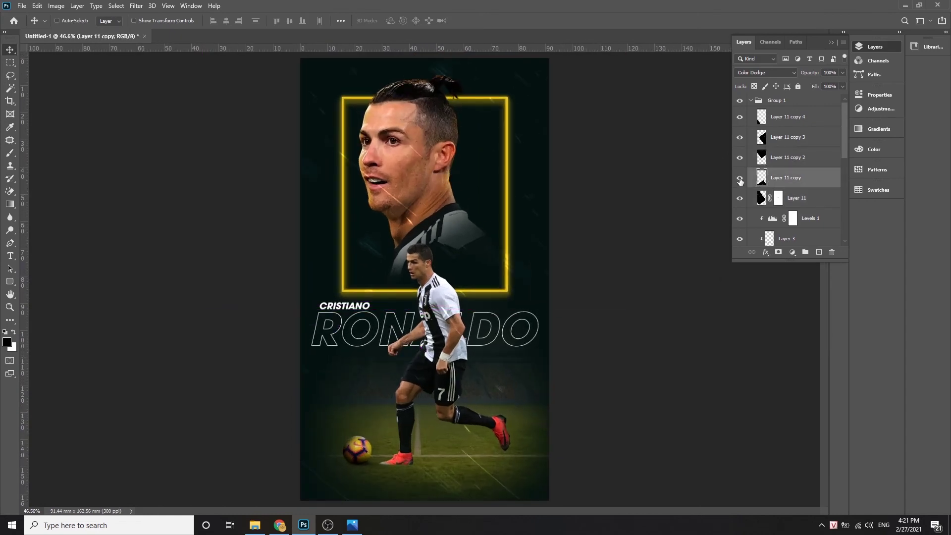
pyautogui.click(740, 199)
pyautogui.click(778, 198)
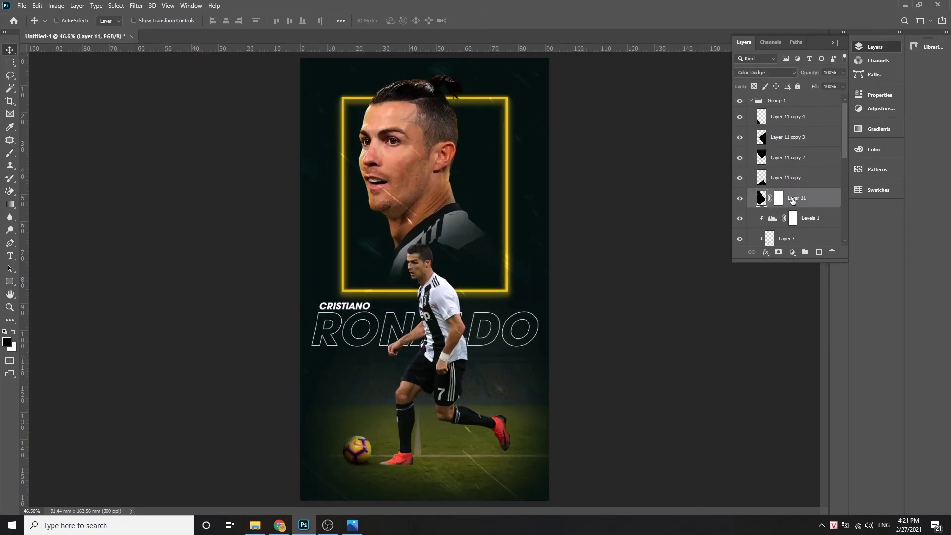
pyautogui.press('b')
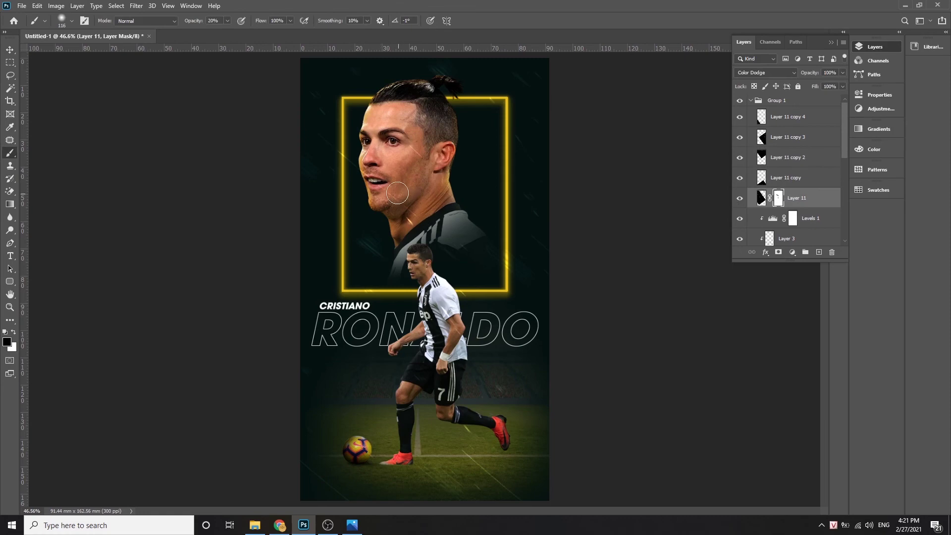
pyautogui.press('v')
pyautogui.scroll(-2, 422, 281)
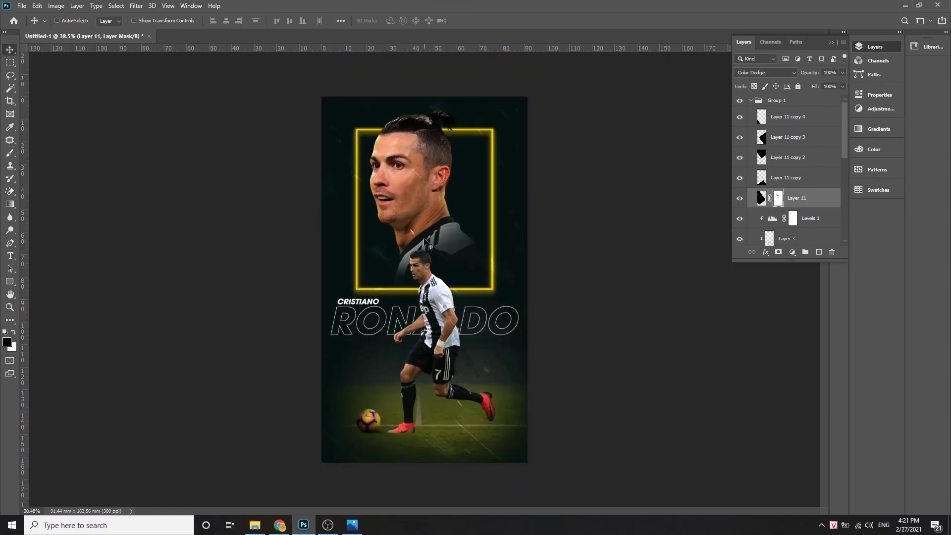
pyautogui.click(780, 100)
# Add a Selective Color adjustment with Blacks' black at +17 and Neutrals' black at -7
pyautogui.click(751, 100)
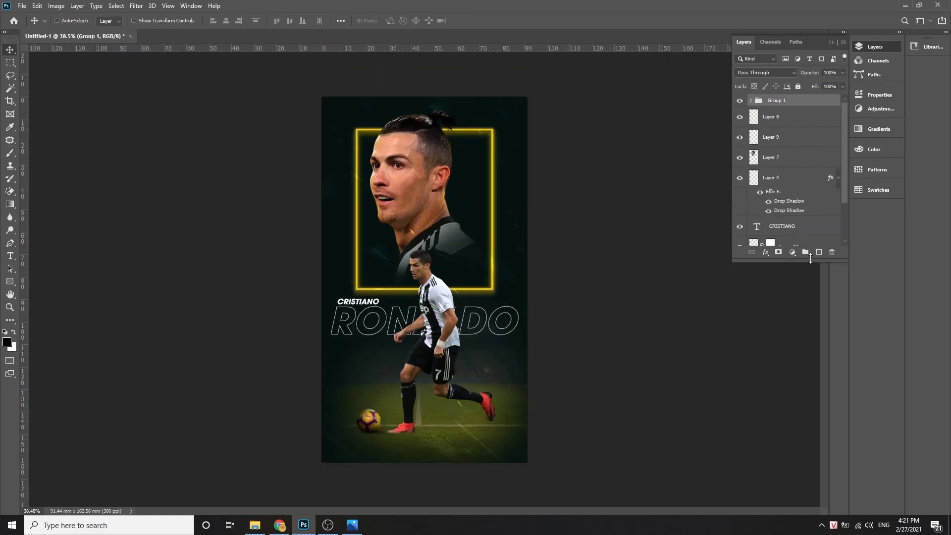
pyautogui.click(793, 252)
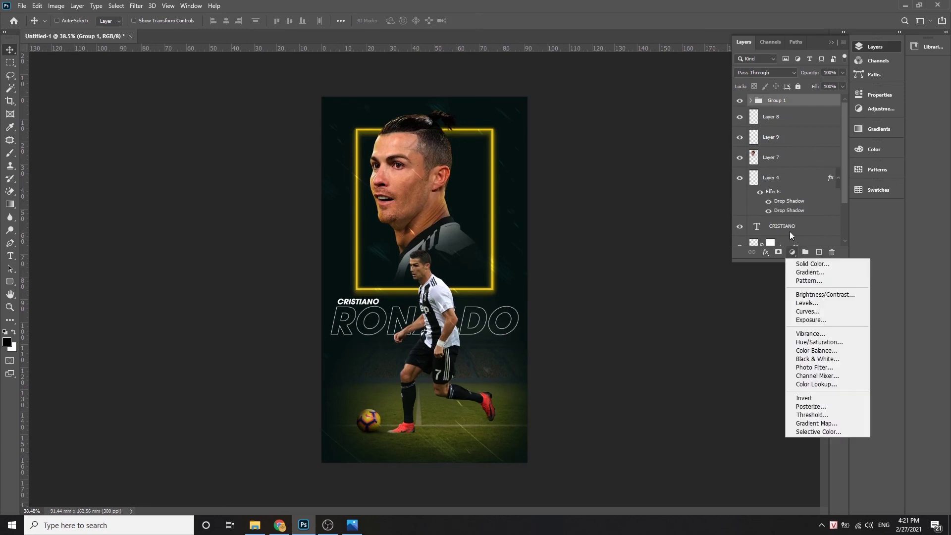
pyautogui.click(837, 432)
pyautogui.click(762, 133)
pyautogui.click(762, 204)
pyautogui.moveTo(775, 213)
pyautogui.mouseDown()
pyautogui.moveTo(792, 213)
pyautogui.moveTo(771, 212)
pyautogui.mouseUp()
pyautogui.click(782, 132)
pyautogui.click(758, 199)
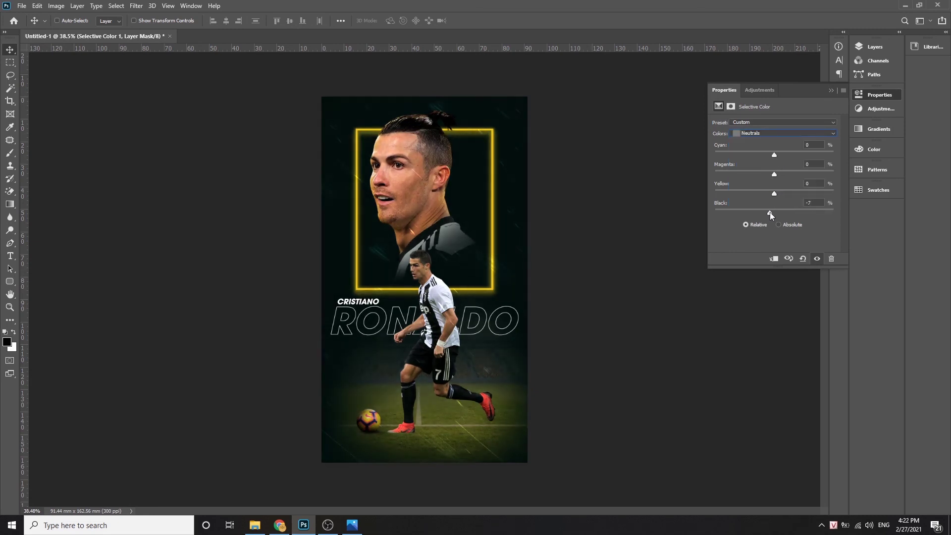
pyautogui.click(473, 173)
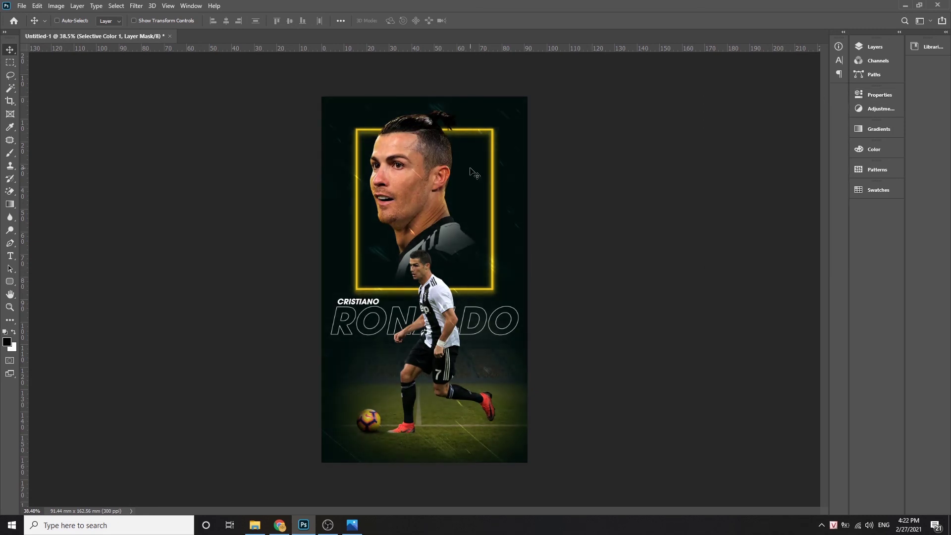
pyautogui.scroll(3, 467, 214)
pyautogui.click(10, 63)
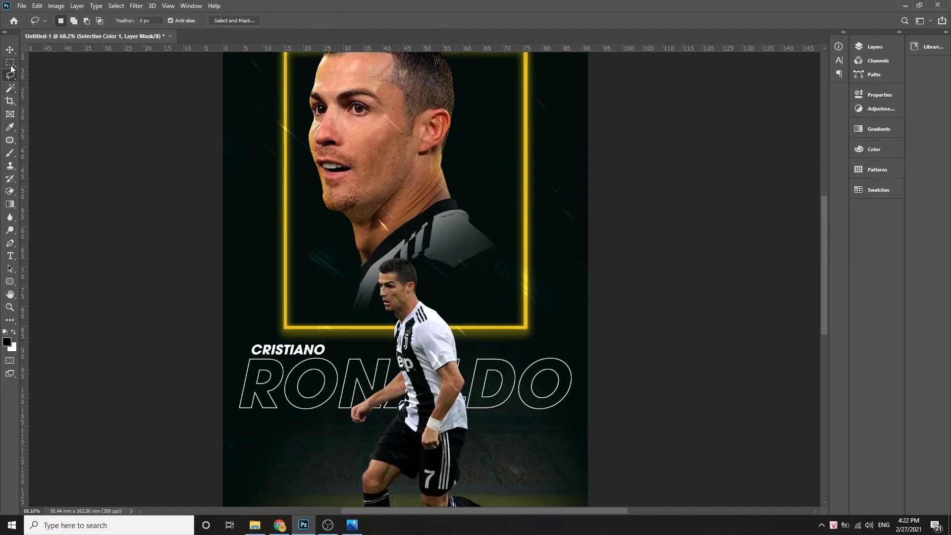
# Stroke a yellow circle around the small player's head on a new layer
pyautogui.rightClick(10, 63)
pyautogui.click(64, 72)
pyautogui.scroll(2, 396, 277)
pyautogui.moveTo(347, 226); pyautogui.dragTo(457, 344)
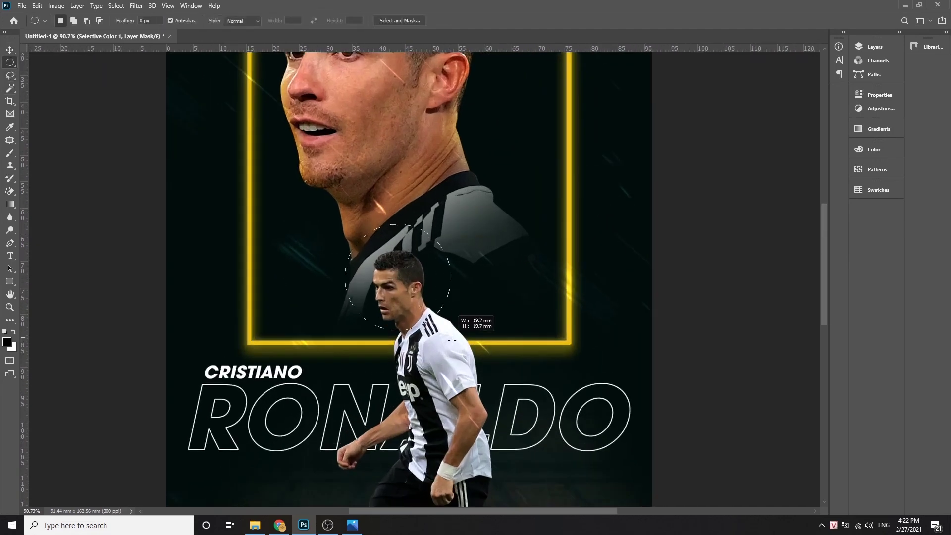
pyautogui.press('F7')
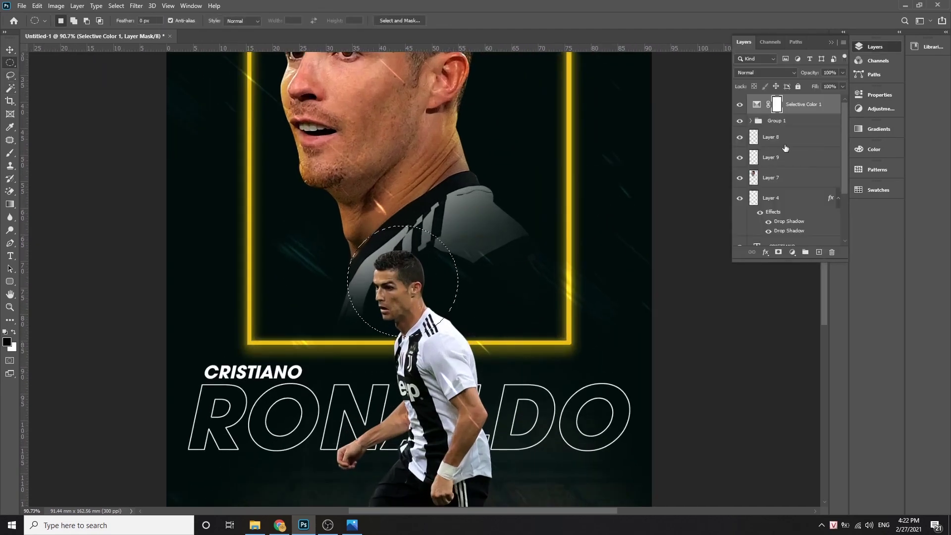
pyautogui.click(819, 252)
pyautogui.scroll(1, 364, 266)
pyautogui.rightClick(423, 265)
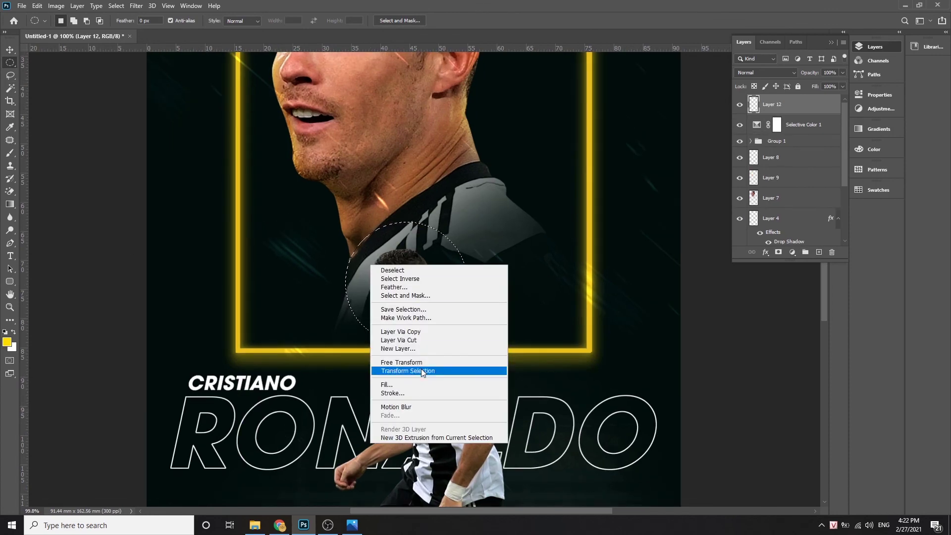
pyautogui.click(419, 393)
pyautogui.click(767, 188)
pyautogui.hotkey('ctrl', 'd')
# Move the ring layer down one level and scale it to 94%, centred on the head
pyautogui.press('v')
pyautogui.hotkey('ctrl', '[')
pyautogui.hotkey('ctrl', '[')
pyautogui.hotkey('ctrl', '[')
pyautogui.hotkey('ctrl', 't')
pyautogui.moveTo(465, 343); pyautogui.dragTo(459, 336)
pyautogui.moveTo(378, 244); pyautogui.dragTo(384, 246)
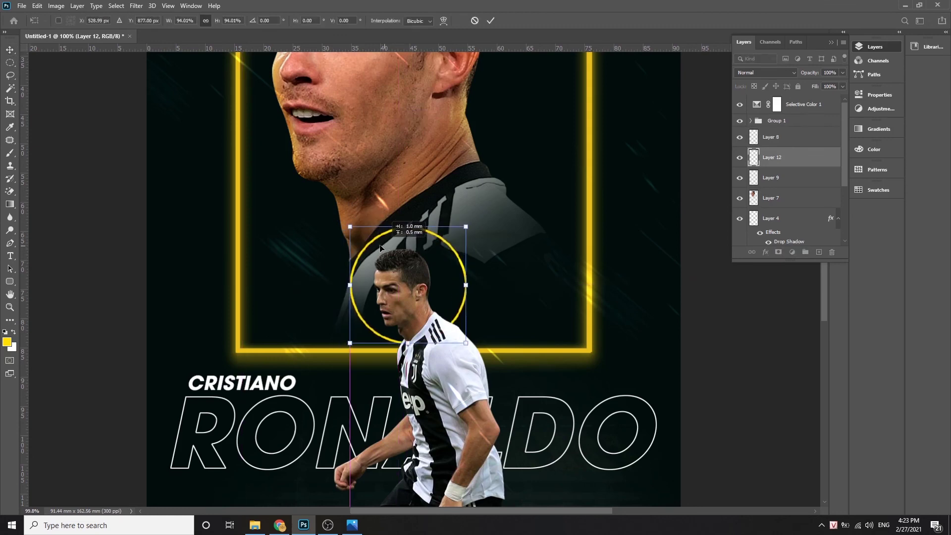
pyautogui.press('Return')
# Give the ring 83% opacity and a yellow Drop Shadow: 57% opacity, 17% spread, 21 px size
pyautogui.doubleClick(820, 159)
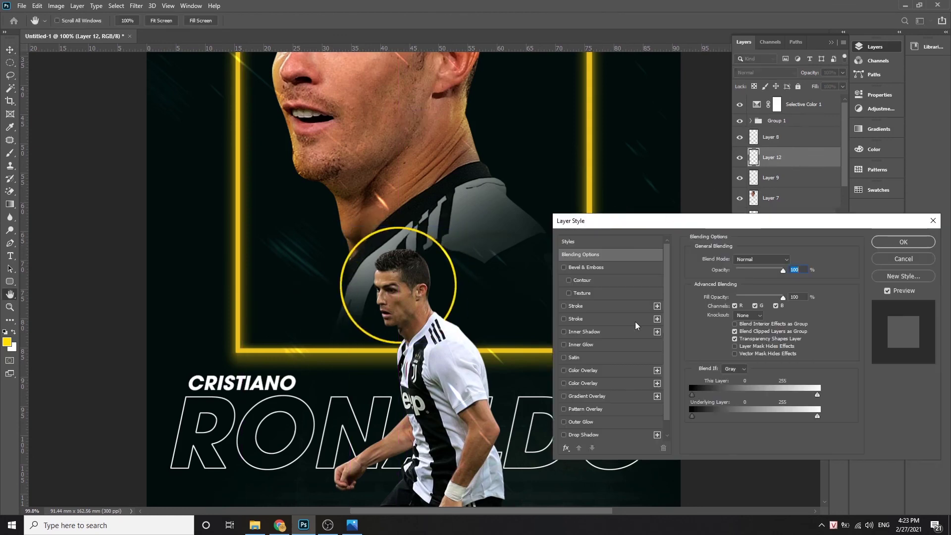
pyautogui.click(564, 434)
pyautogui.moveTo(782, 270); pyautogui.dragTo(776, 287)
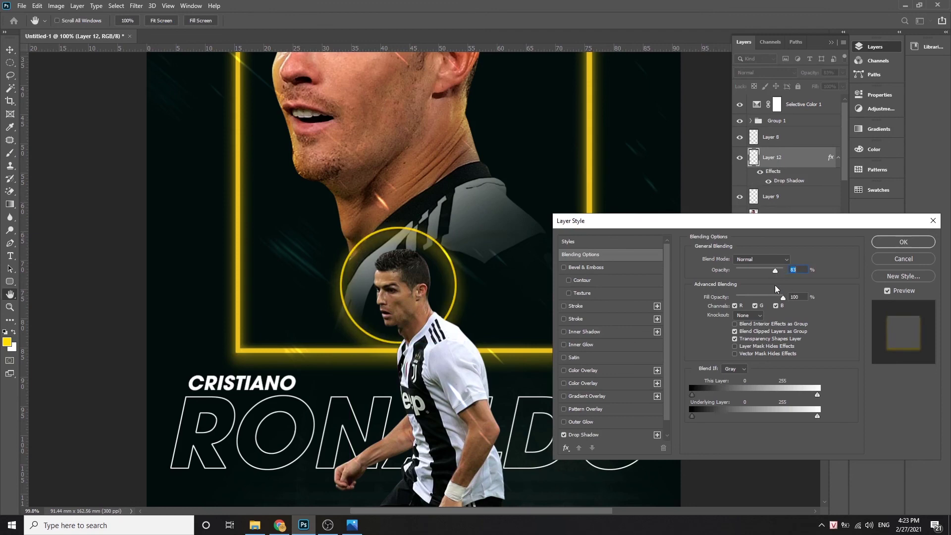
pyautogui.click(612, 436)
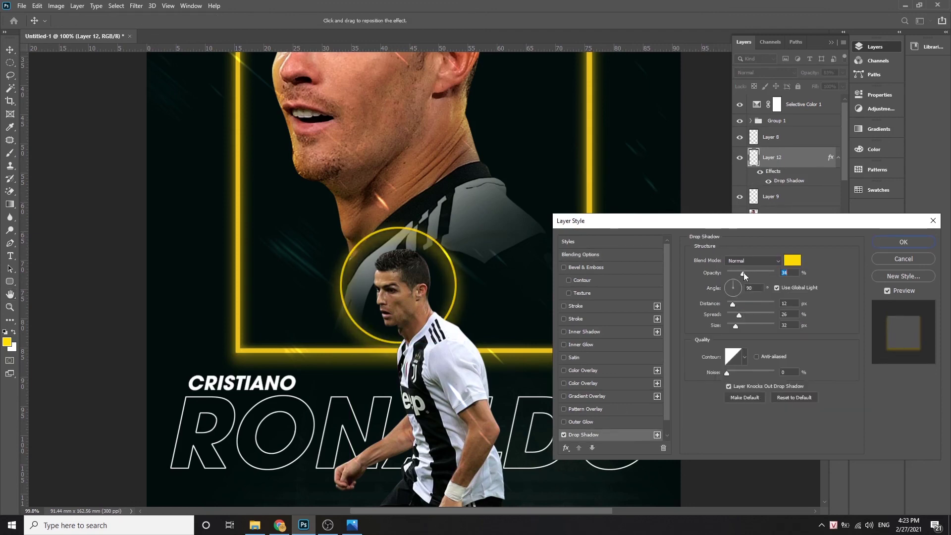
pyautogui.moveTo(745, 272); pyautogui.dragTo(750, 273)
pyautogui.moveTo(740, 315); pyautogui.dragTo(708, 316)
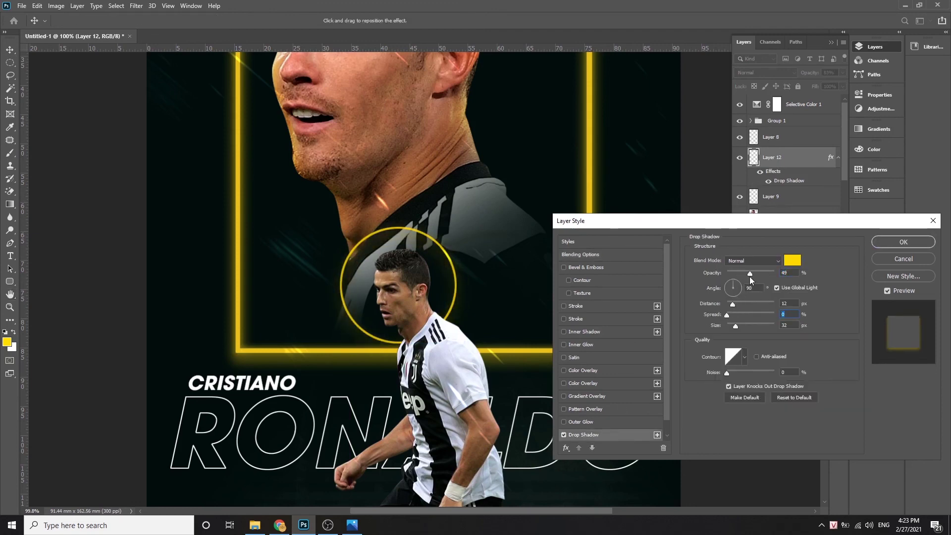
pyautogui.moveTo(727, 316)
pyautogui.mouseDown()
pyautogui.moveTo(735, 314)
pyautogui.moveTo(732, 325)
pyautogui.moveTo(727, 306)
pyautogui.moveTo(742, 313)
pyautogui.mouseUp()
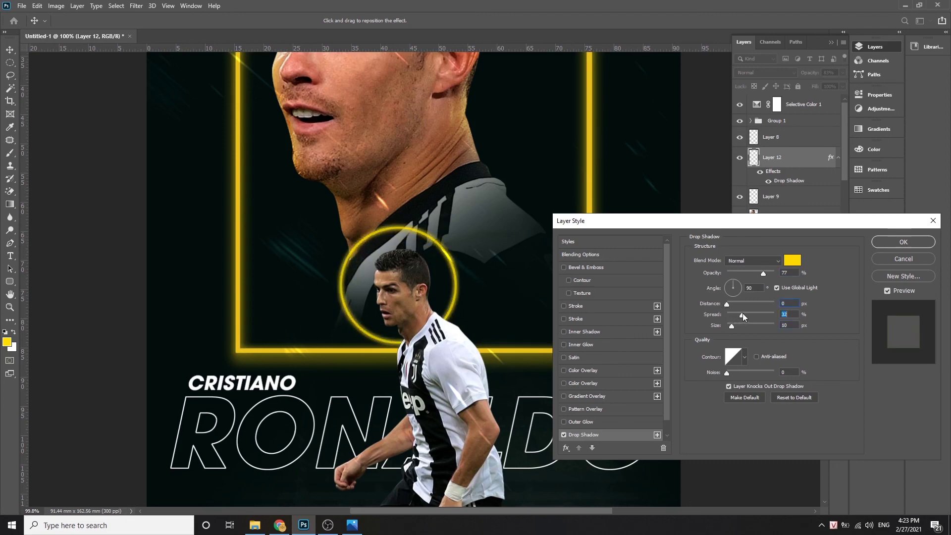
pyautogui.moveTo(766, 274); pyautogui.dragTo(755, 276)
pyautogui.moveTo(732, 326); pyautogui.dragTo(734, 325)
pyautogui.press('Return')
pyautogui.scroll(-5, 455, 280)
pyautogui.scroll(-2, 456, 280)
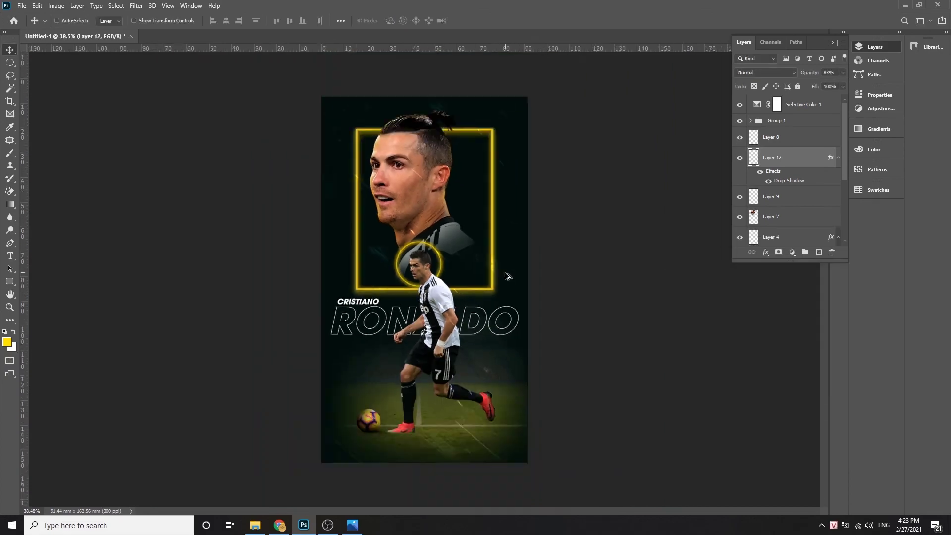
pyautogui.scroll(-1, 456, 280)
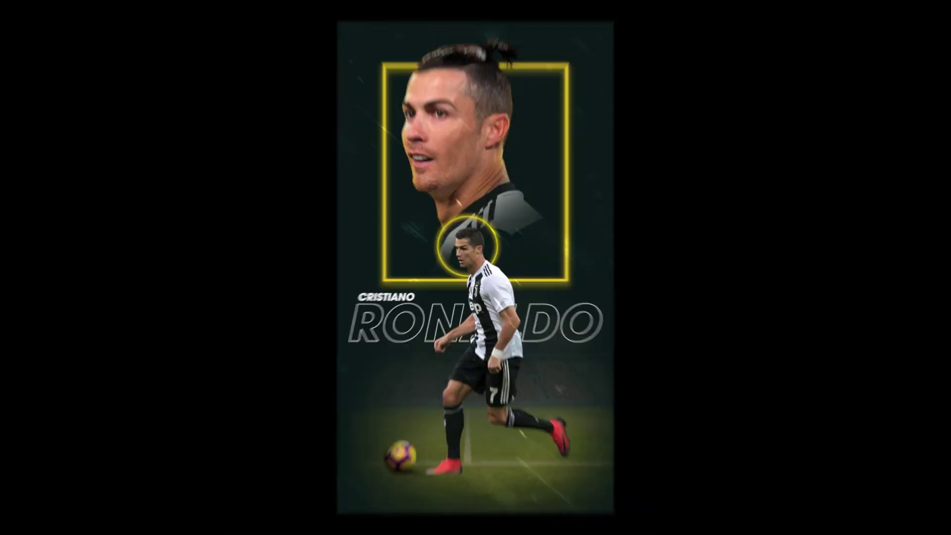